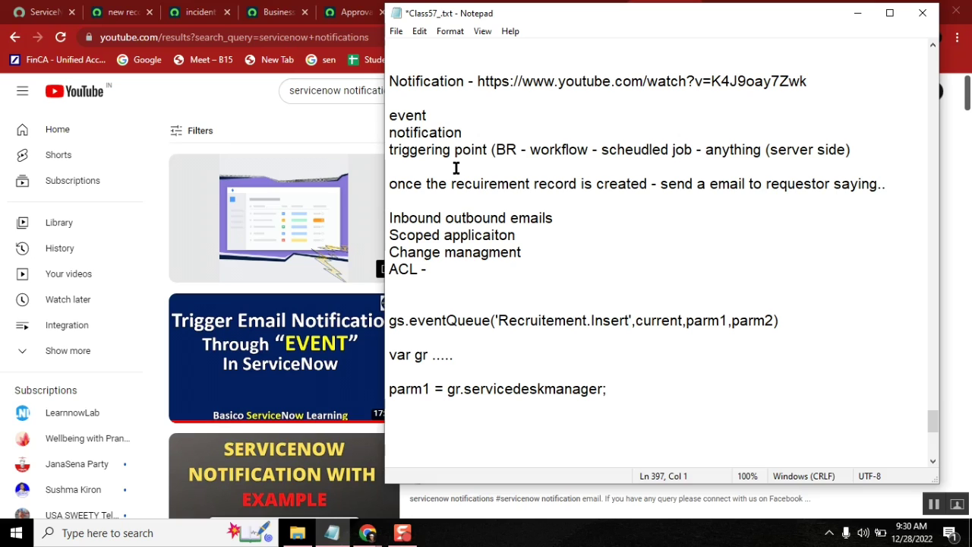
# Step: Bring the Chrome window with the YouTube 'servicenow notifications' results in front of Notepad
pyautogui.click(362, 92)
# Step: Change the YouTube search from 'servicenow notifications' to 'servicenow inbound' and run it
pyautogui.tripleClick(362, 91)
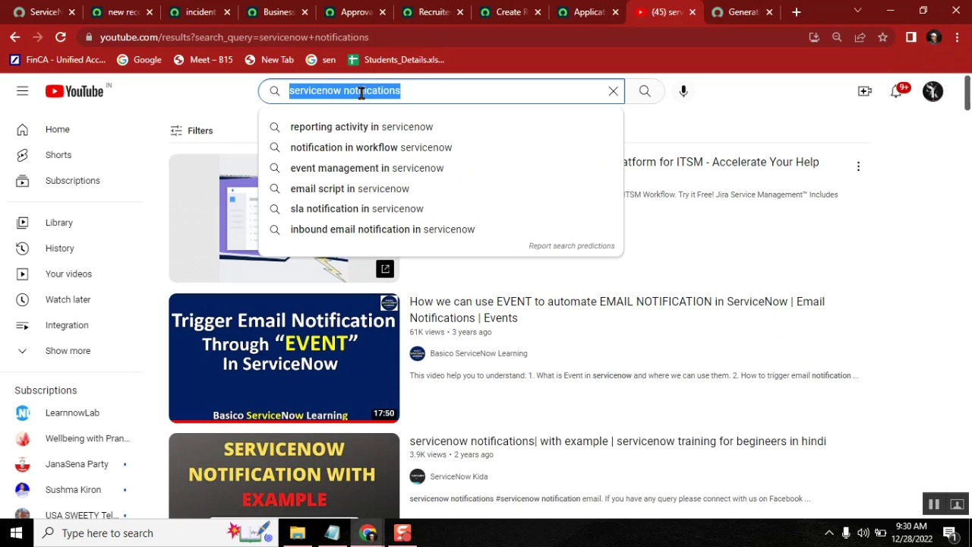
pyautogui.doubleClick(362, 92)
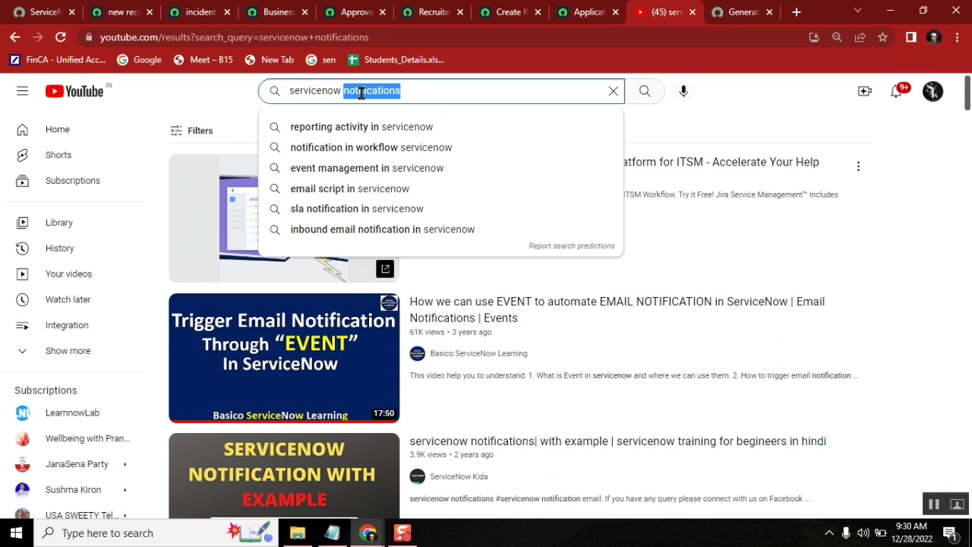
pyautogui.write('inbou')
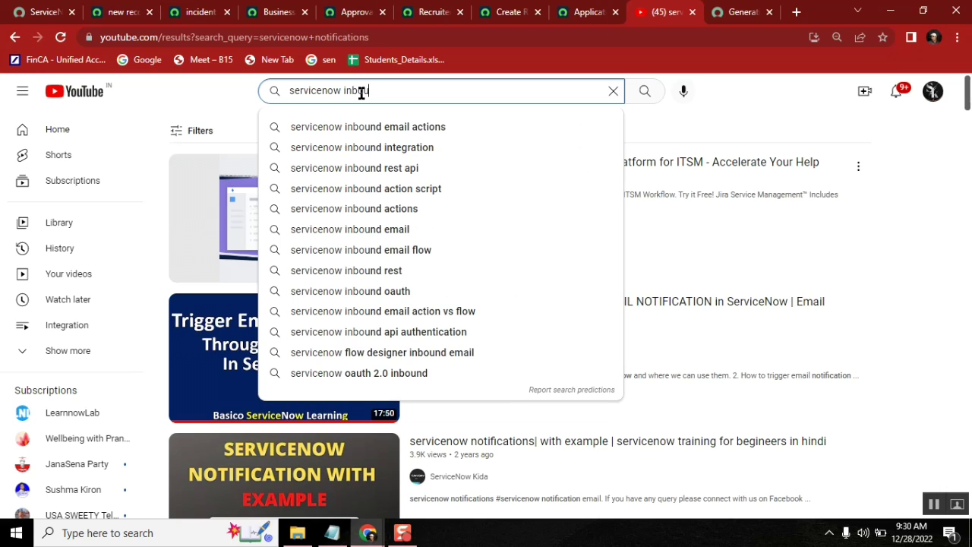
pyautogui.write('nd')
pyautogui.press('Return')
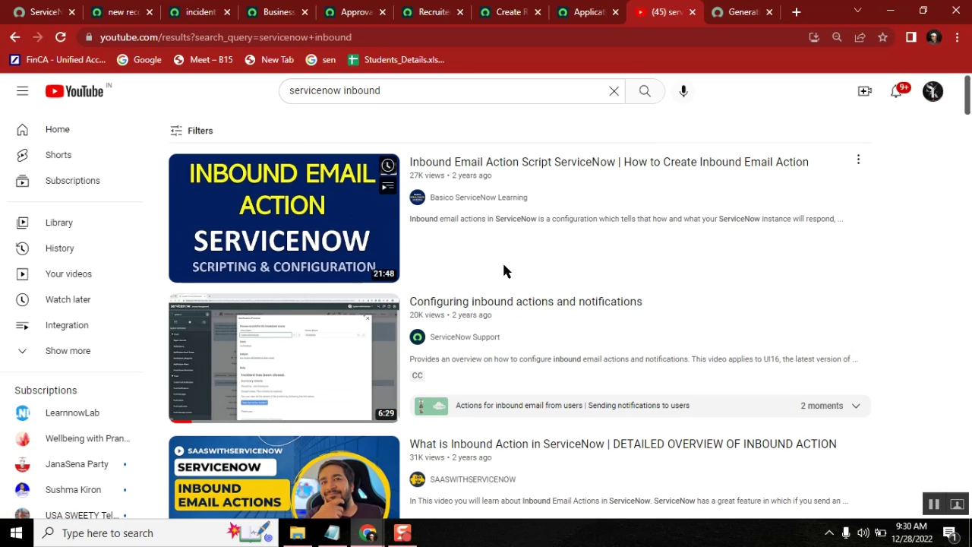
# Step: Return to the top of the 'new record' notification form and clear the 'business rules' navigator filter
pyautogui.click(185, 11)
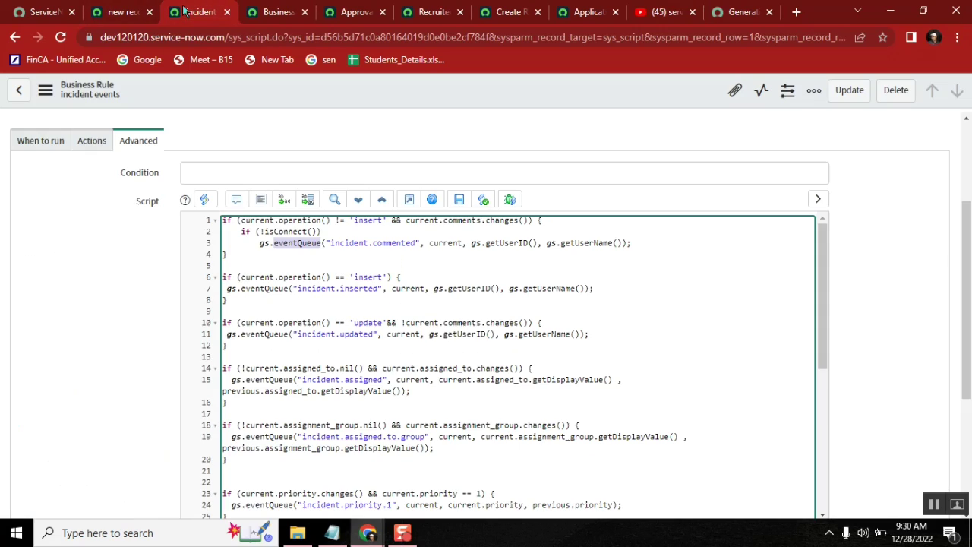
pyautogui.click(121, 11)
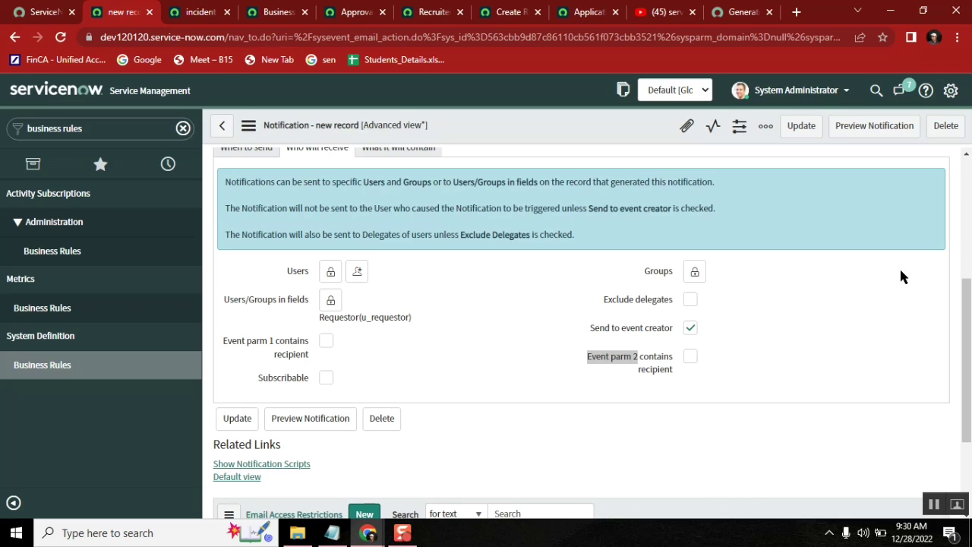
pyautogui.scroll(4, 966, 162)
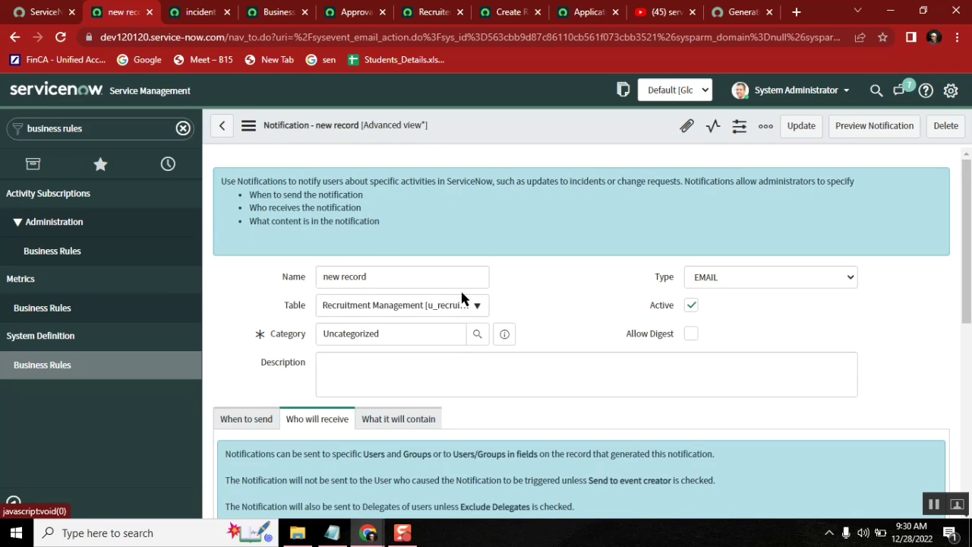
pyautogui.click(183, 128)
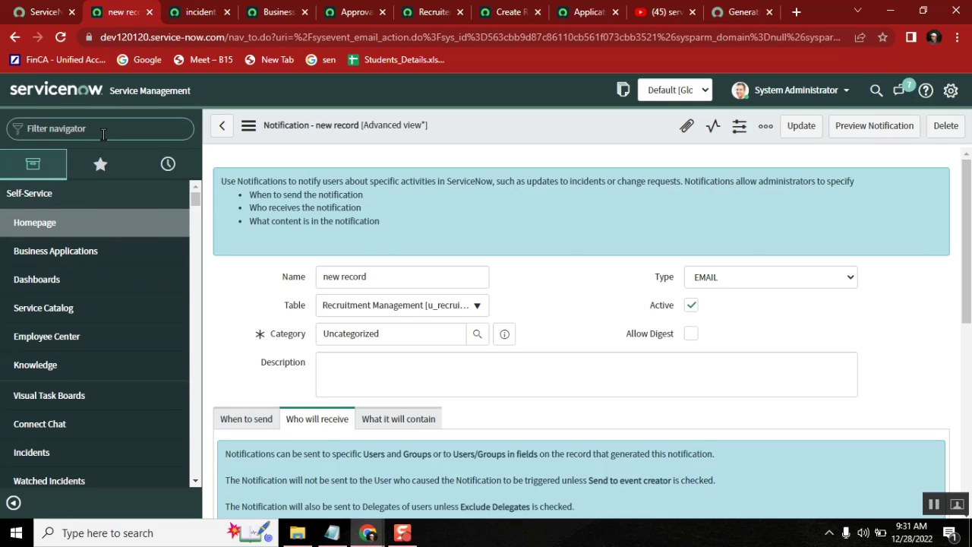
# Step: Open Gmail in a new browser tab
pyautogui.click(798, 12)
pyautogui.write('gmail')
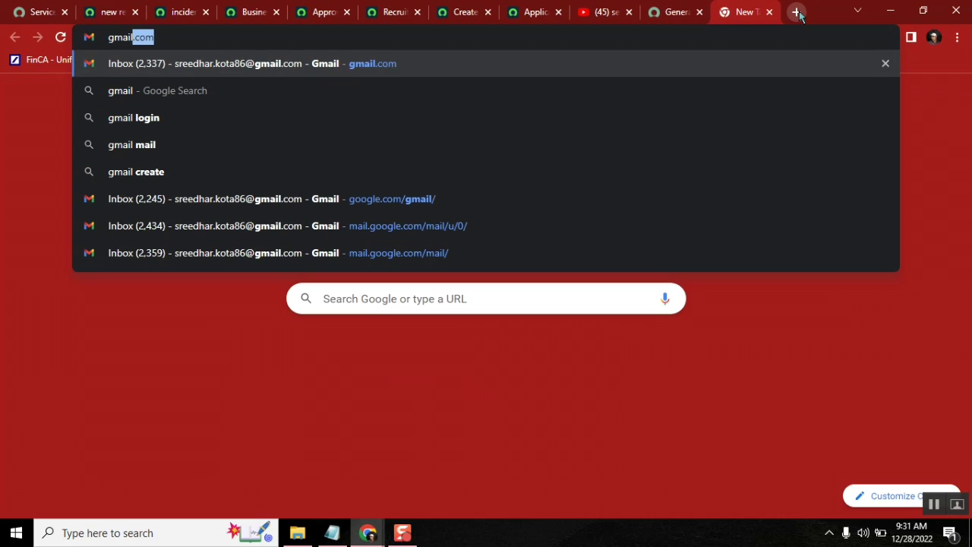
pyautogui.click(403, 203)
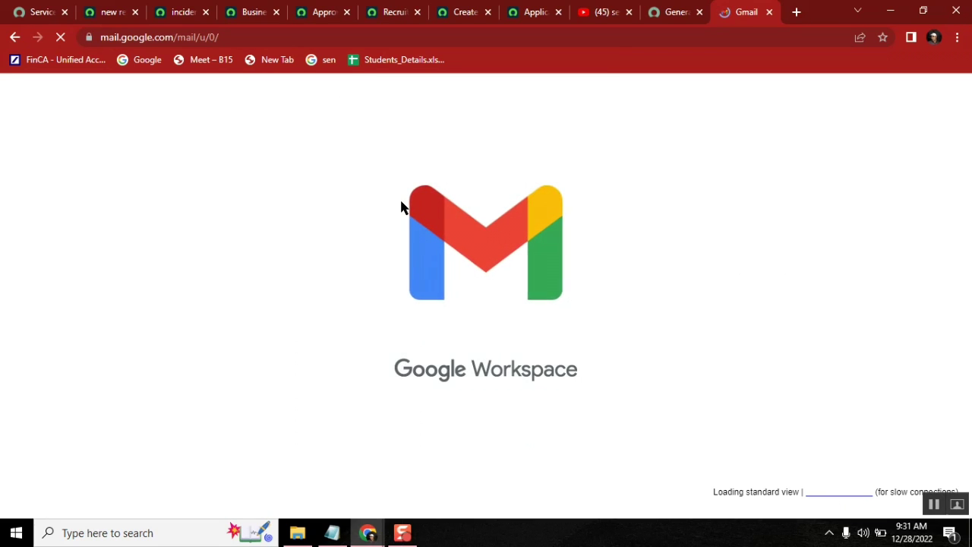
# Step: Search Gmail for the ServiceNow instance name and open the Jun 26 'Problems By State' email
pyautogui.click(96, 15)
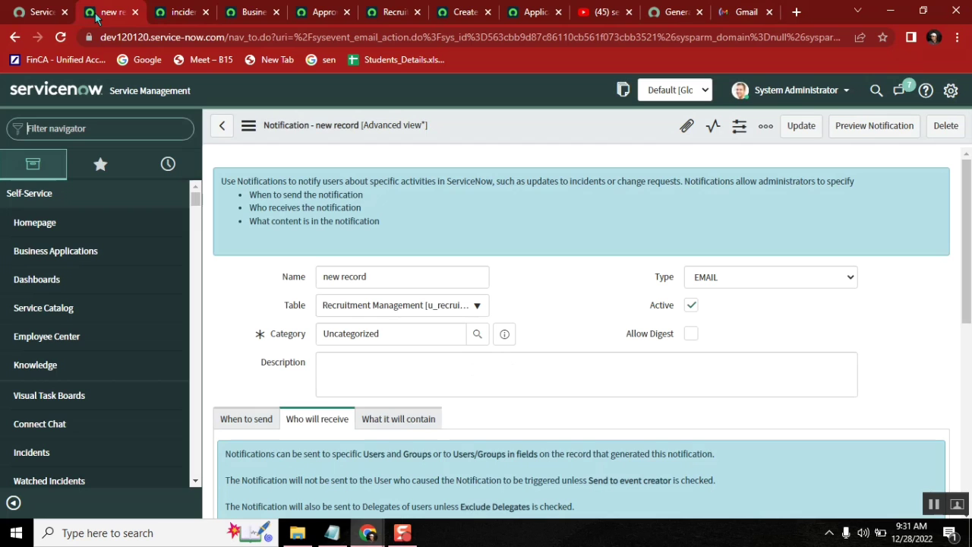
pyautogui.moveTo(150, 37); pyautogui.dragTo(102, 38)
pyautogui.hotkey('ctrl', 'c')
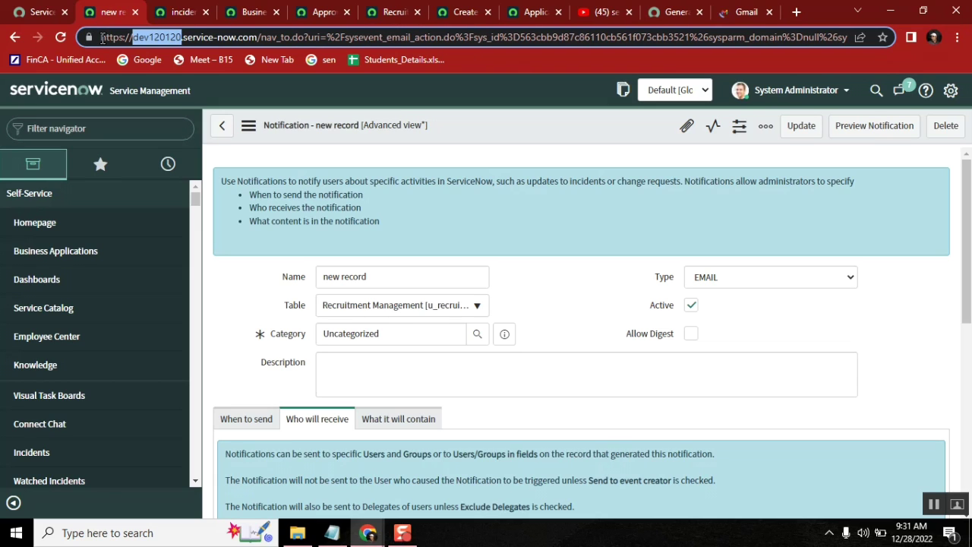
pyautogui.click(747, 11)
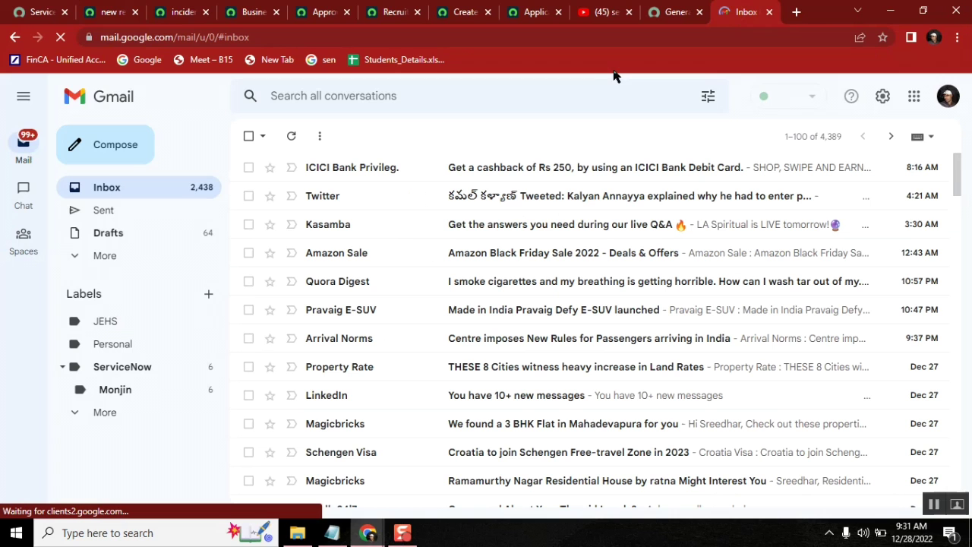
pyautogui.click(336, 94)
pyautogui.hotkey('ctrl', 'v')
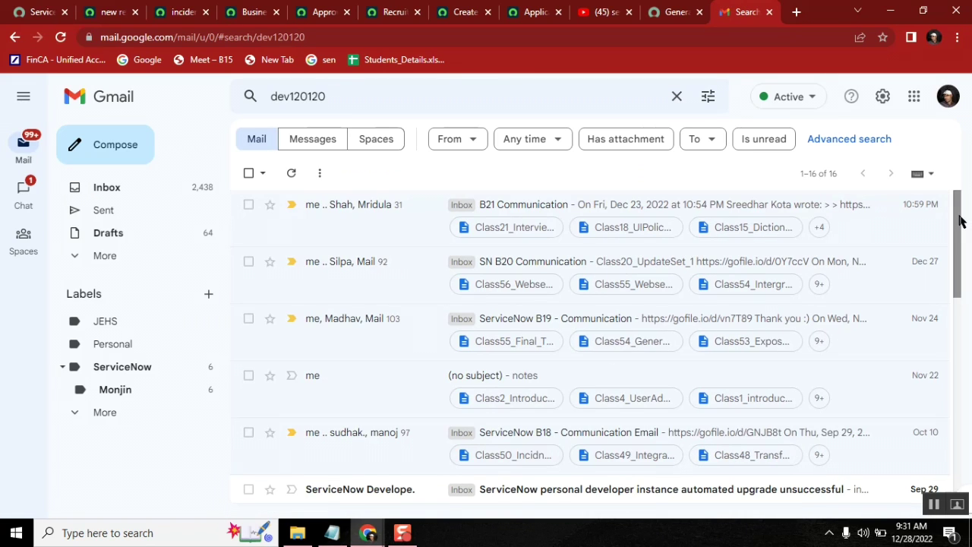
pyautogui.moveTo(958, 224); pyautogui.dragTo(970, 376)
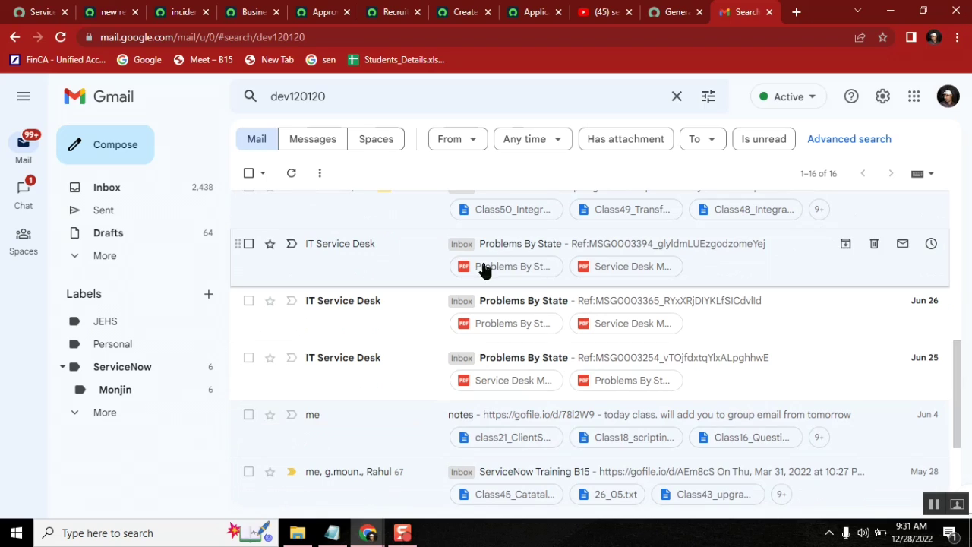
pyautogui.click(499, 308)
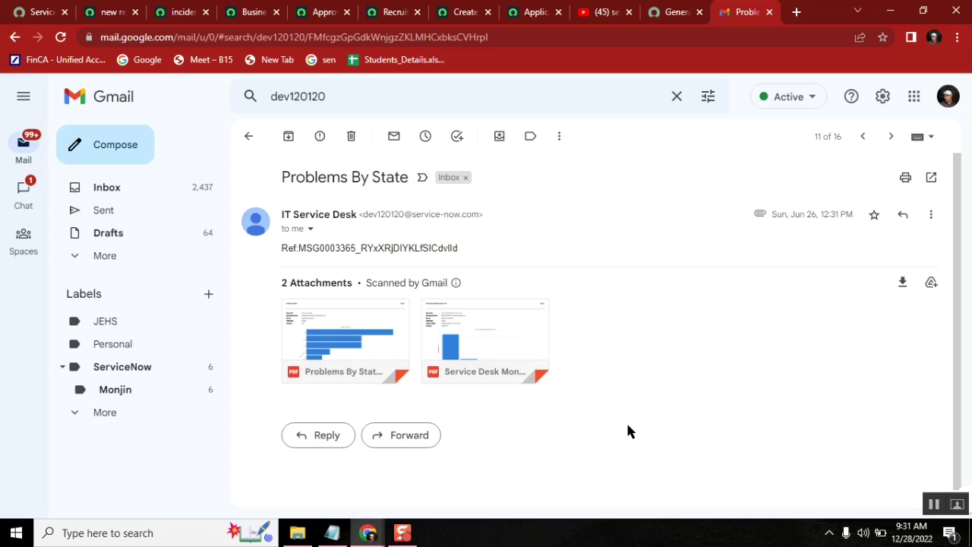
# Step: Start an empty reply to IT Service Desk, check its recipients, then bring Class57_.txt forward
pyautogui.click(315, 450)
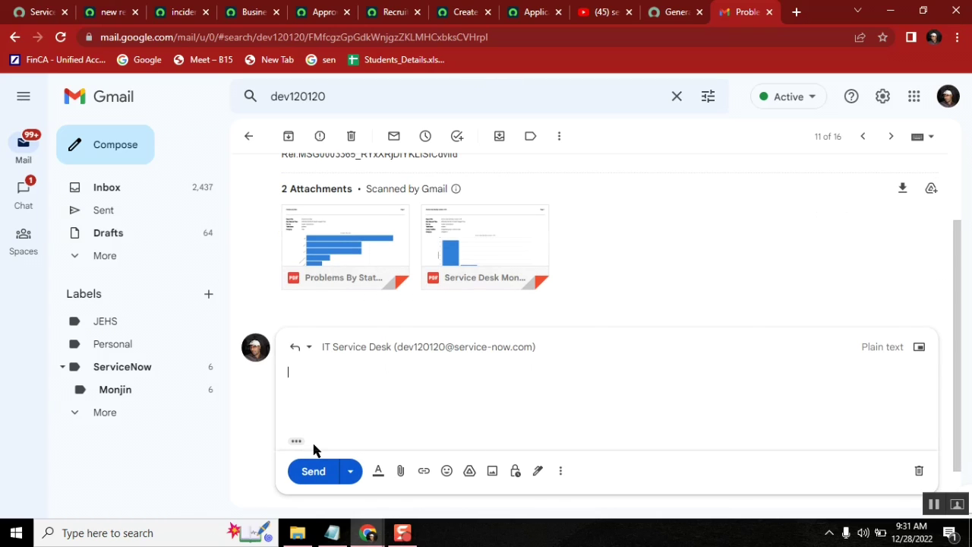
pyautogui.click(464, 347)
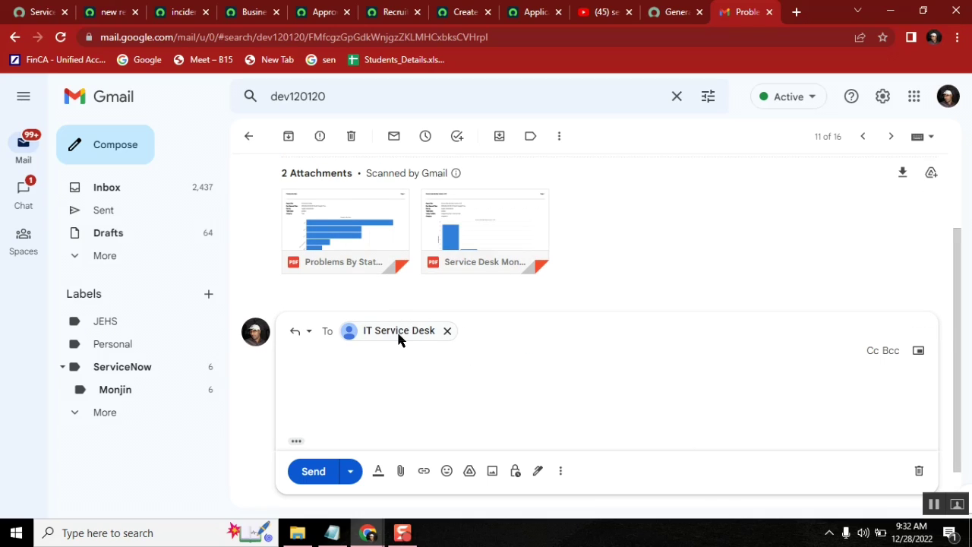
pyautogui.moveTo(399, 335)
pyautogui.click(387, 372)
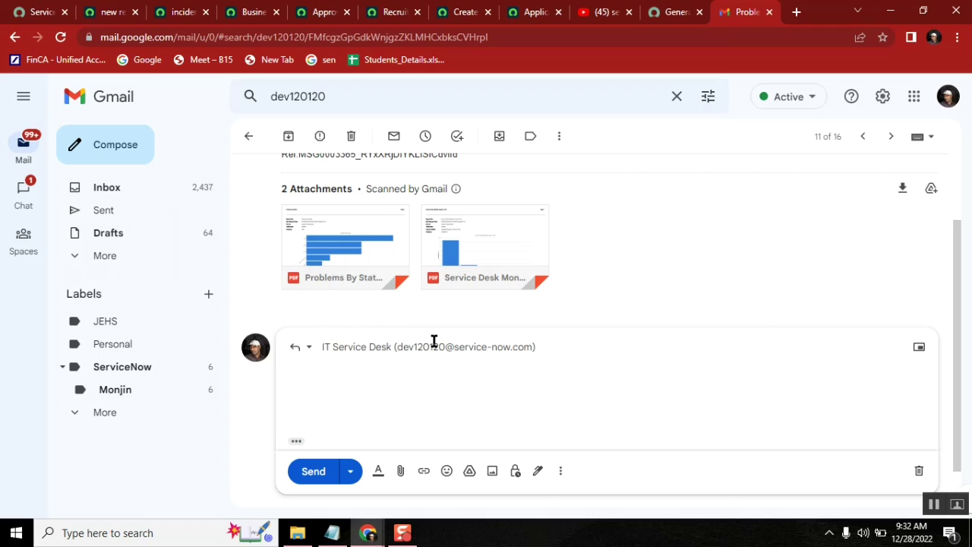
pyautogui.moveTo(434, 342)
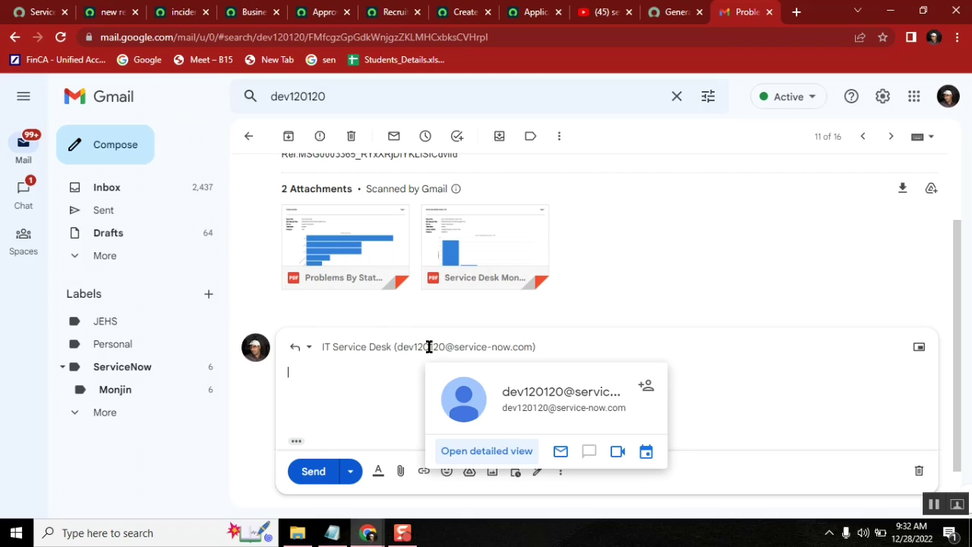
pyautogui.click(429, 346)
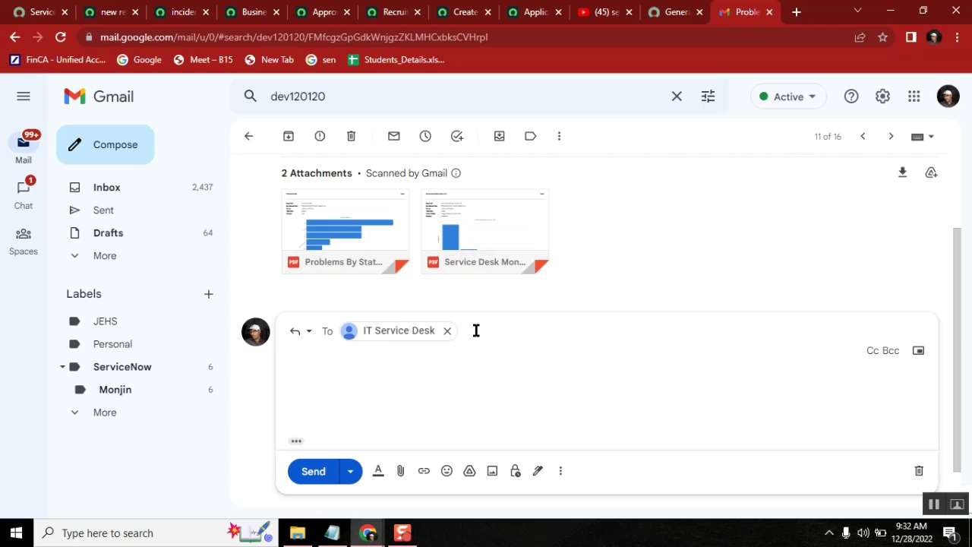
pyautogui.click(447, 390)
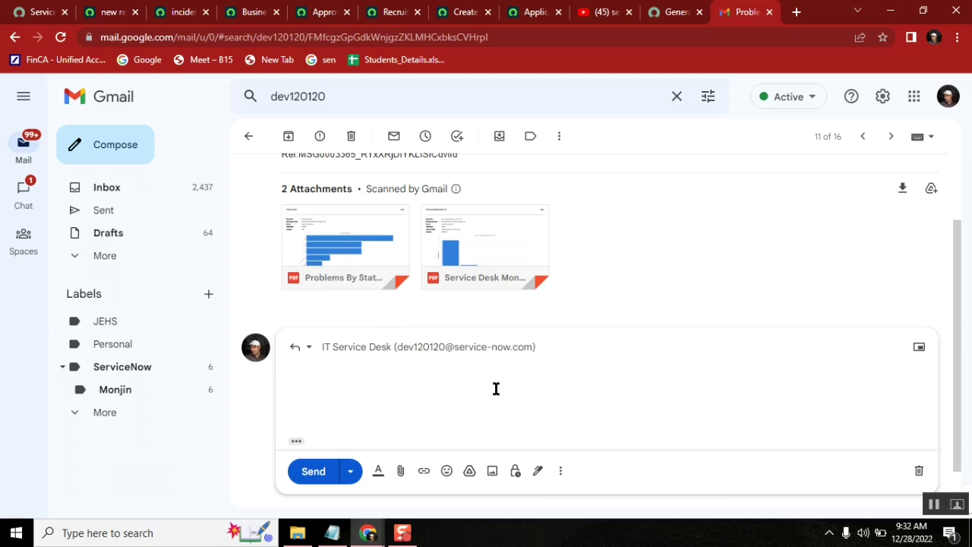
pyautogui.moveTo(428, 227)
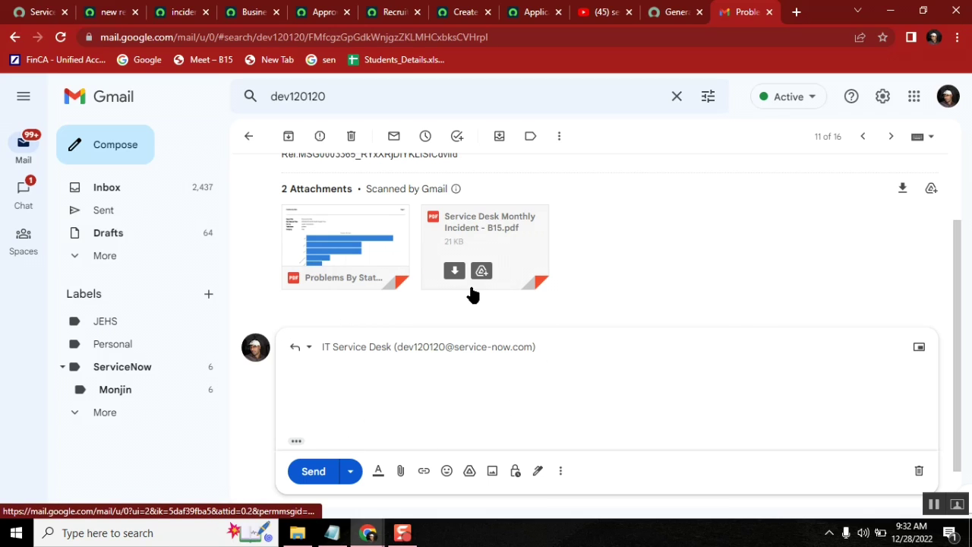
pyautogui.click(334, 536)
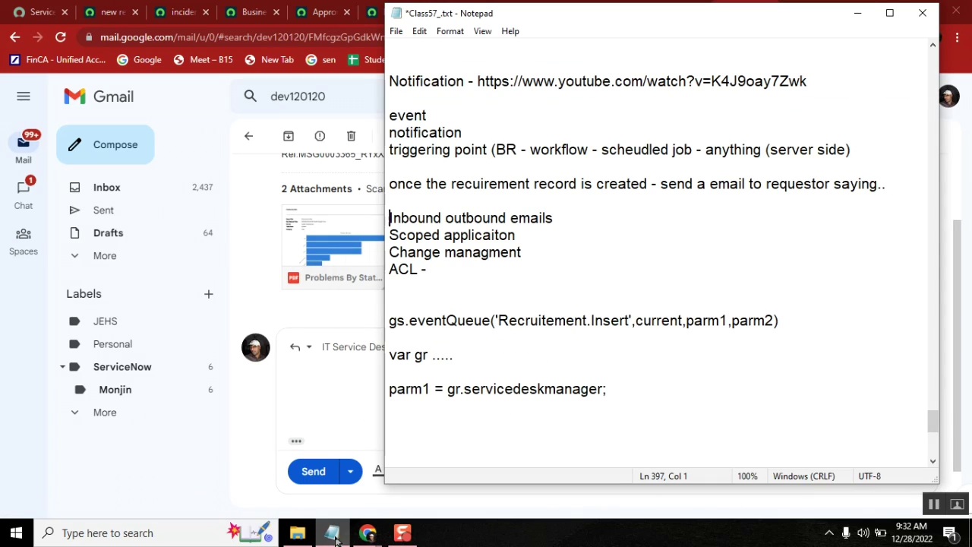
# Step: Add the note lines '- user' and '- record producer' under the parm1 note
pyautogui.click(436, 428)
pyautogui.press('Return')
pyautogui.press('Return')
pyautogui.press('Return')
pyautogui.press('Return')
pyautogui.press('Return')
pyautogui.press('Return')
pyautogui.press('Return')
pyautogui.press('Return')
pyautogui.press('Return')
pyautogui.press('Return')
pyautogui.press('Return')
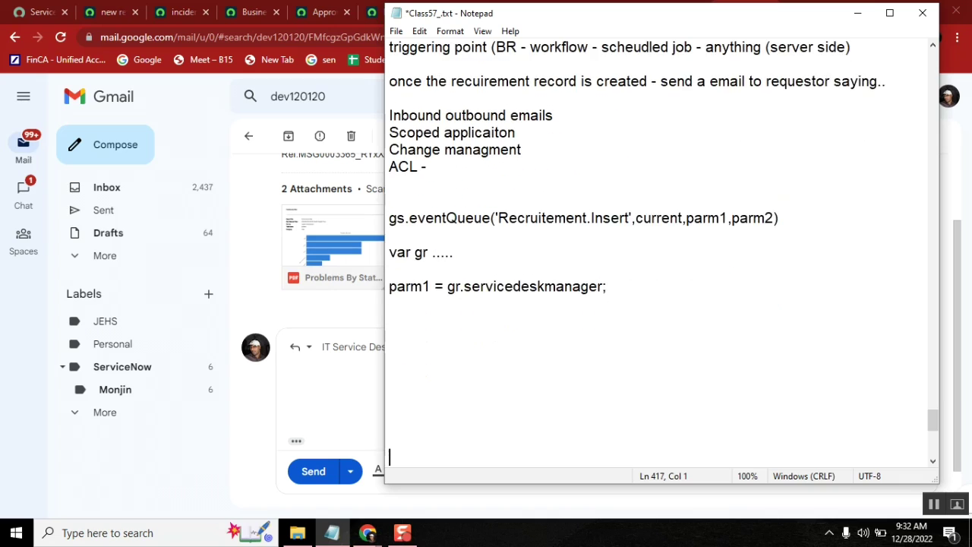
pyautogui.press('Return')
pyautogui.press('Return')
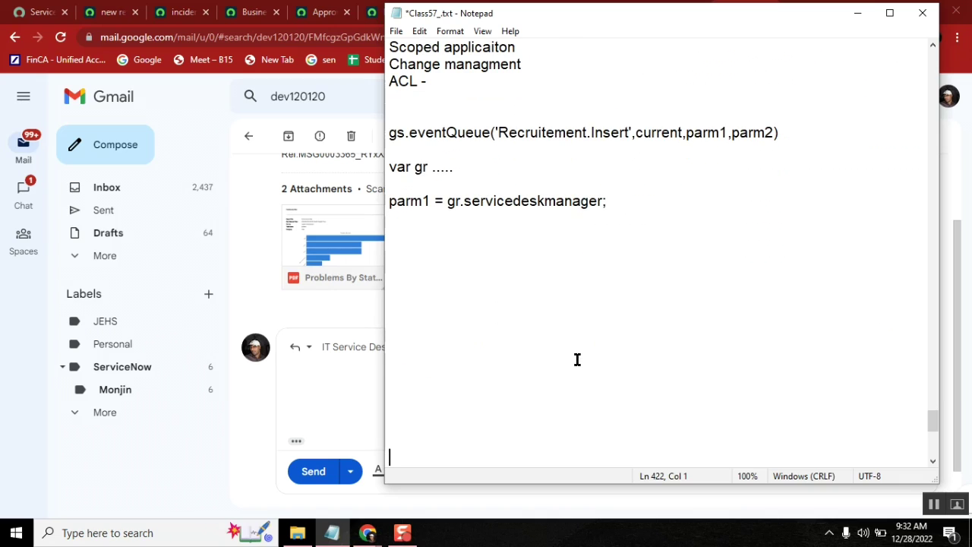
pyautogui.click(431, 266)
pyautogui.write('- user')
pyautogui.press('Return')
pyautogui.write('- record produc')
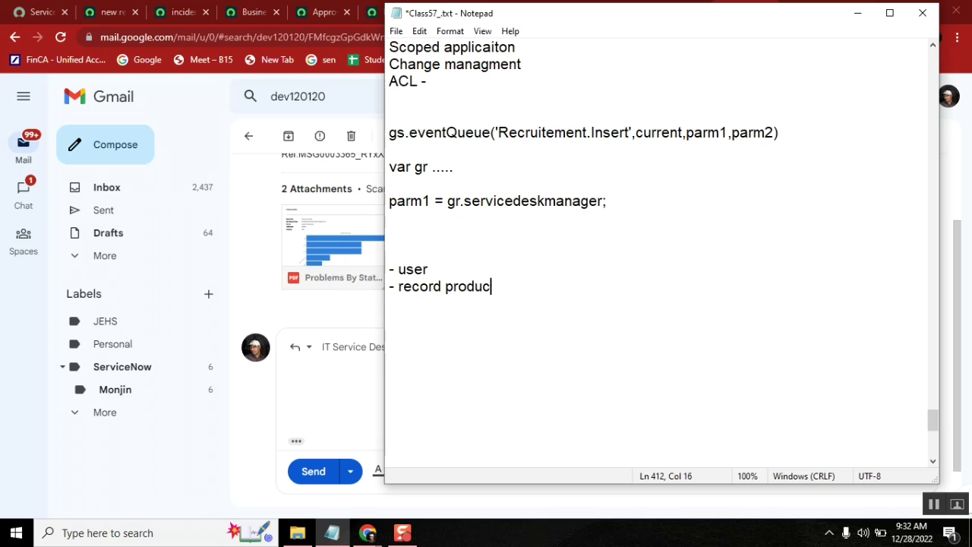
pyautogui.write('er')
pyautogui.press('Return')
# Step: Add the lines '- chat' and '- service desk agent' to the incident-source list
pyautogui.write('- ')
pyautogui.write('call')
pyautogui.press('BackSpace')
pyautogui.press('BackSpace')
pyautogui.press('BackSpace')
pyautogui.write('hat')
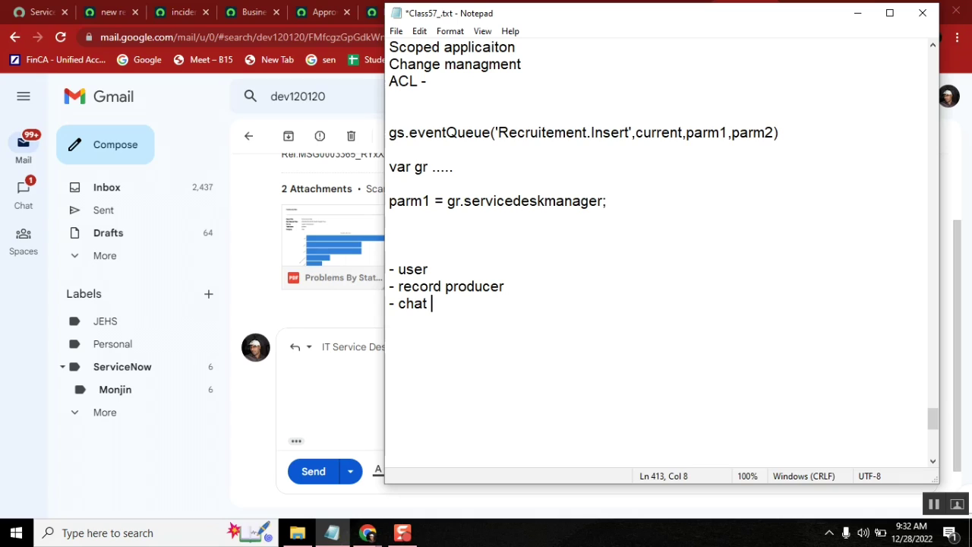
pyautogui.press('BackSpace')
pyautogui.press('Return')
pyautogui.write('-')
pyautogui.write('servcei')
pyautogui.press('BackSpace')
pyautogui.press('BackSpace')
pyautogui.write('desk agent')
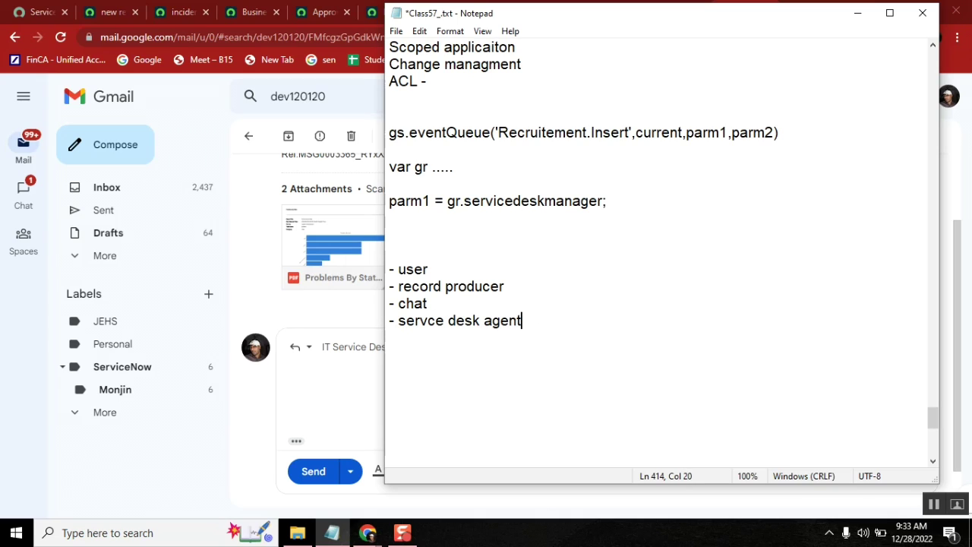
pyautogui.press('Return')
# Step: Add the line "- EMail - subject contain 'issue'" to the notes
pyautogui.write('EMail')
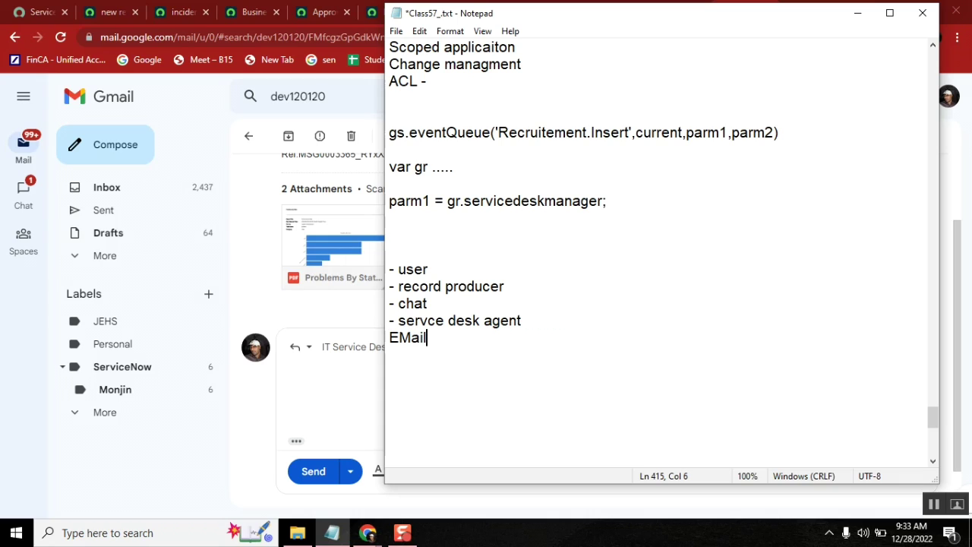
pyautogui.press('Home')
pyautogui.write('-')
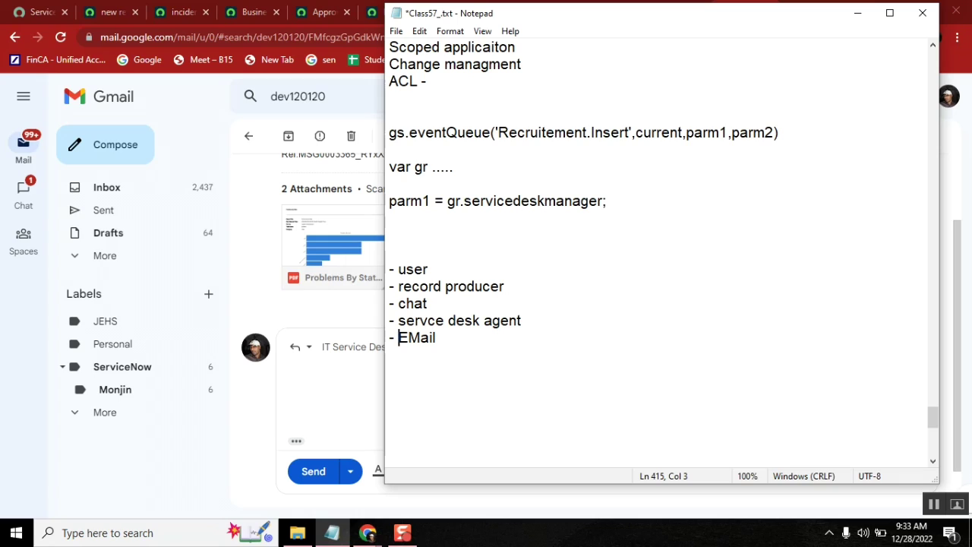
pyautogui.click(459, 339)
pyautogui.write('- subject conta')
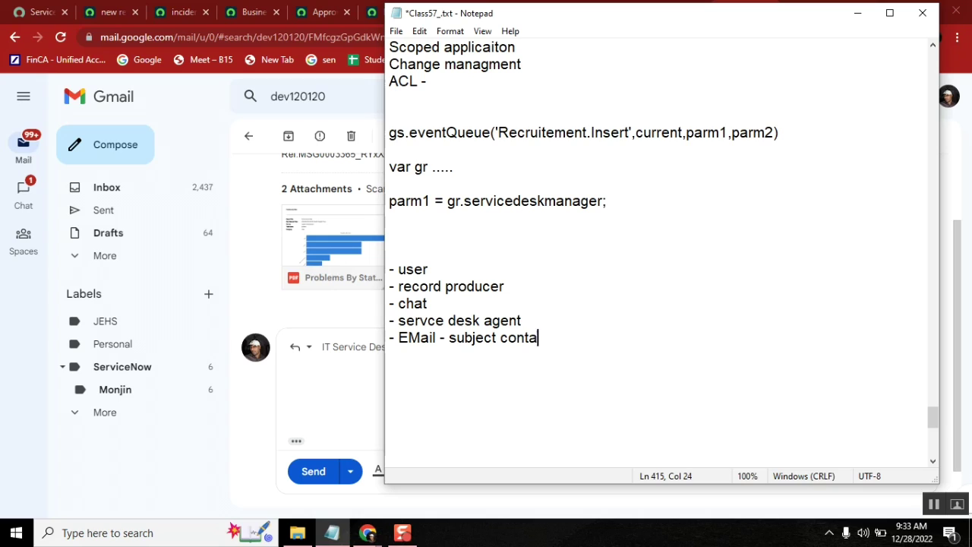
pyautogui.write("in 'issue'")
pyautogui.press('Return')
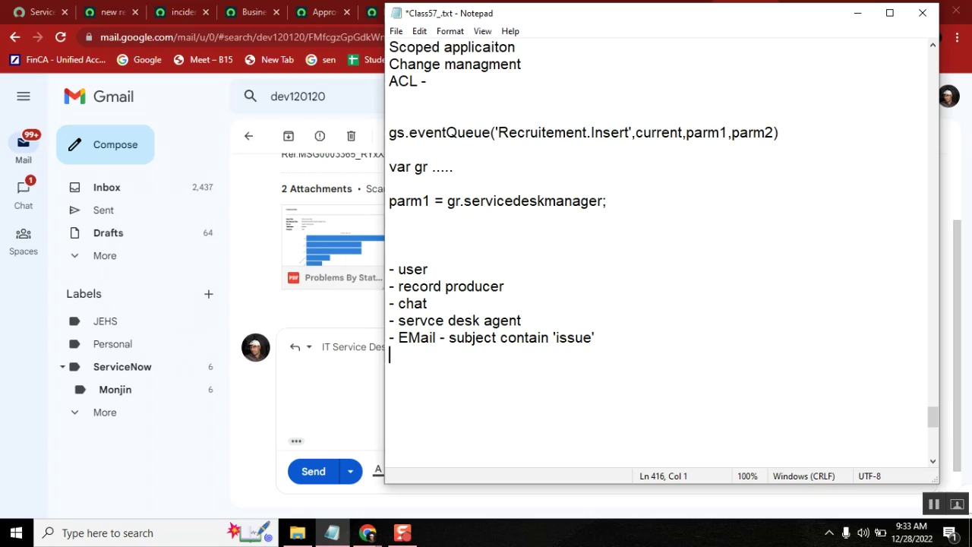
# Step: Append ' - creation of incident' to the EMail line, then return to ServiceNow
pyautogui.doubleClick(416, 339)
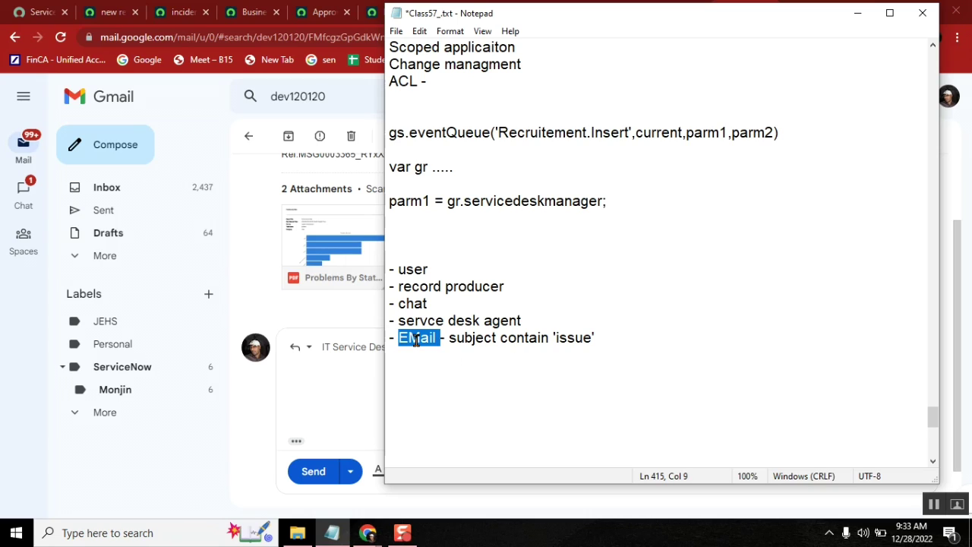
pyautogui.click(613, 340)
pyautogui.write('- creat')
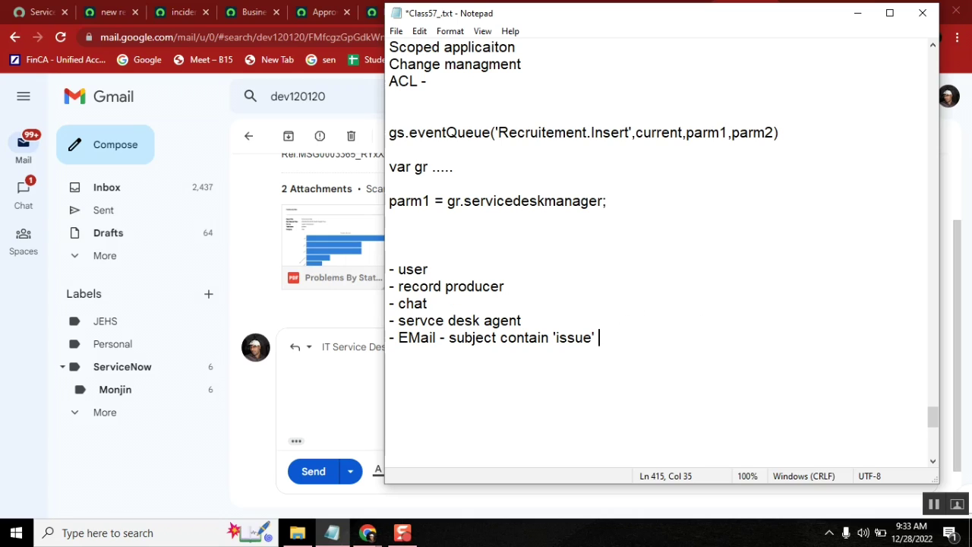
pyautogui.write('ion of incident')
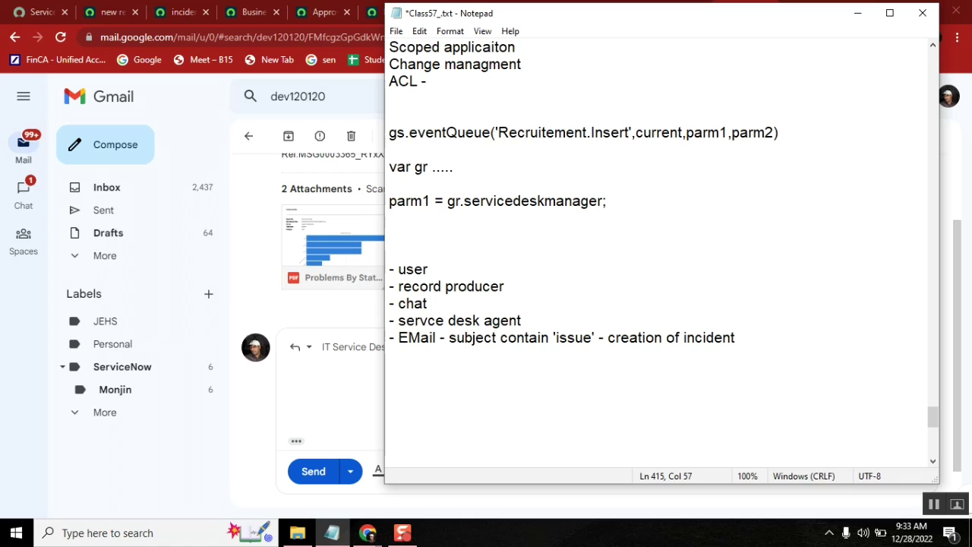
pyautogui.doubleClick(716, 338)
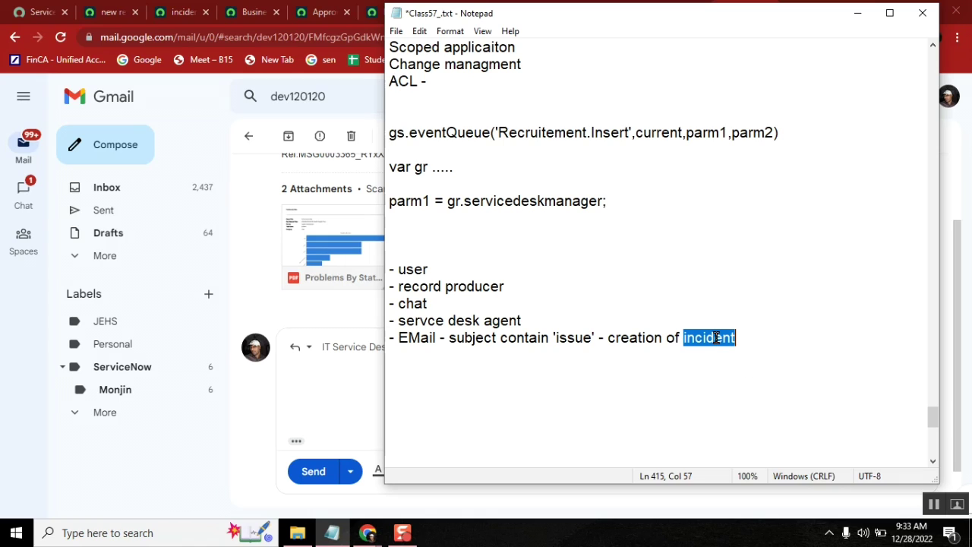
pyautogui.click(448, 338)
pyautogui.click(393, 336)
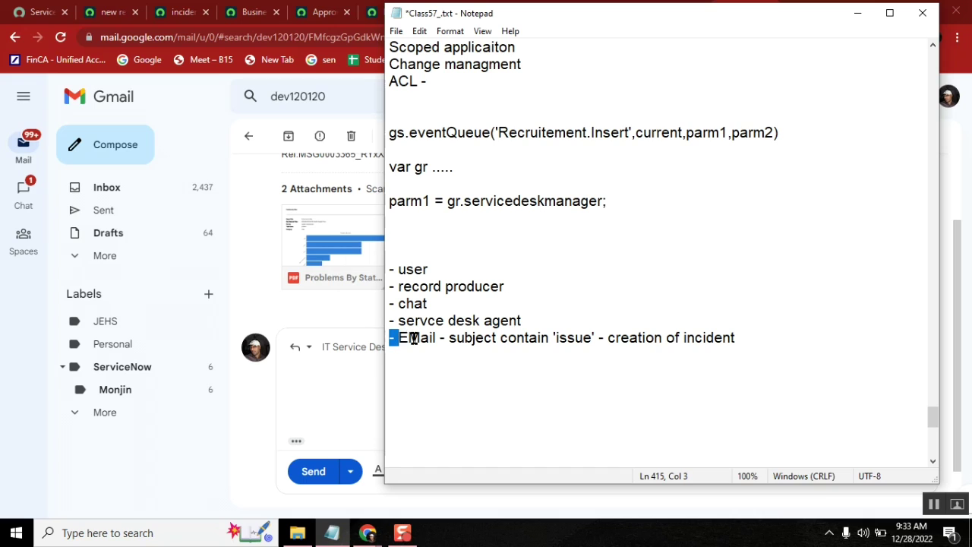
pyautogui.doubleClick(414, 339)
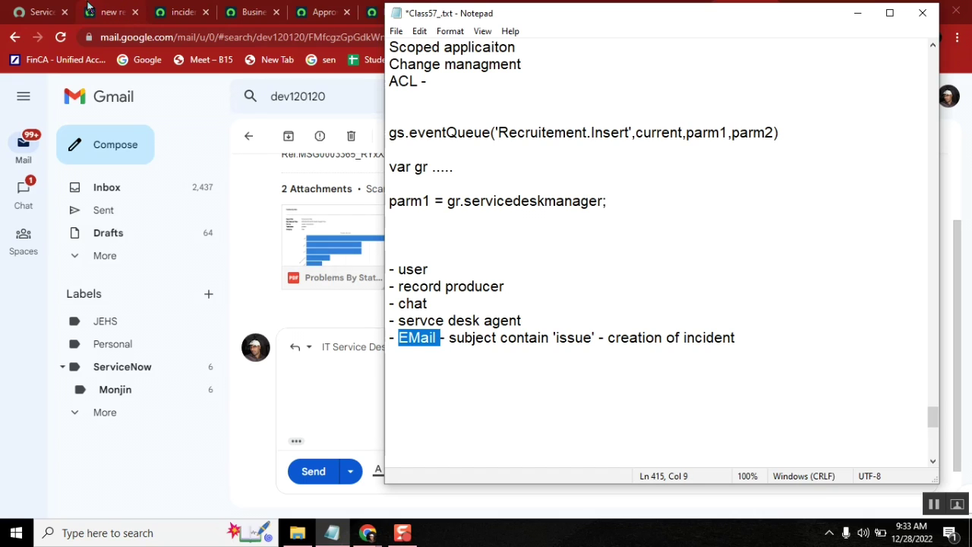
pyautogui.click(110, 13)
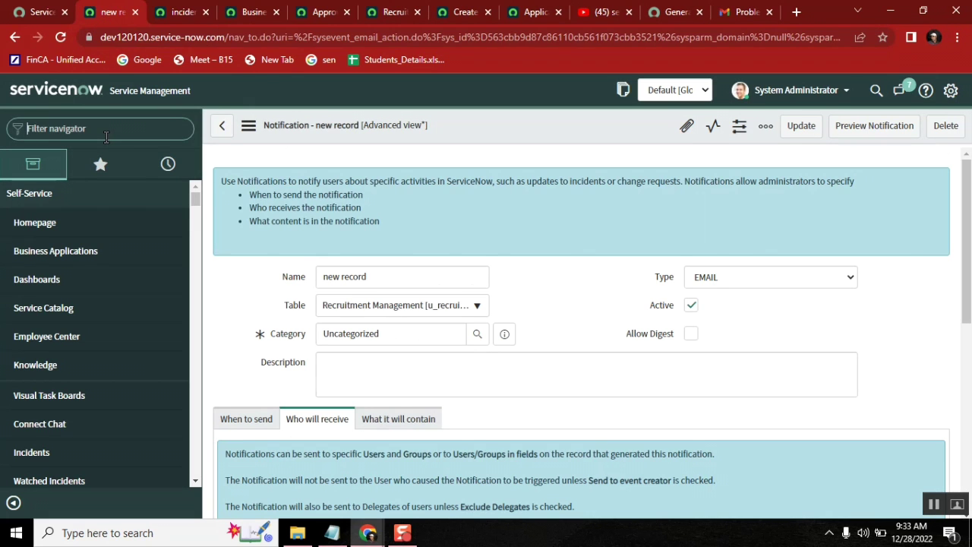
# Step: Filter the navigator for 'inbound' and open System Policy > Email > Inbound Actions
pyautogui.write('in')
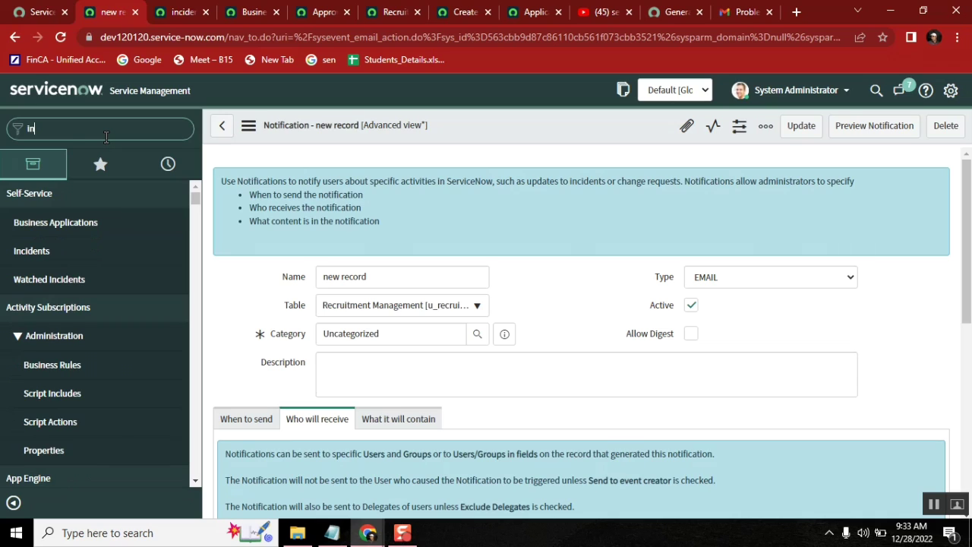
pyautogui.write('bound')
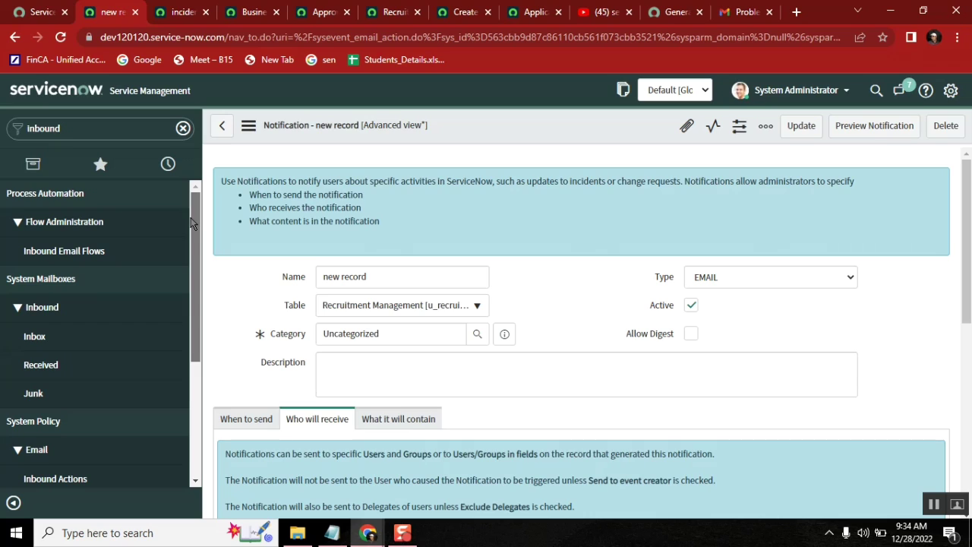
pyautogui.moveTo(192, 223); pyautogui.dragTo(195, 284)
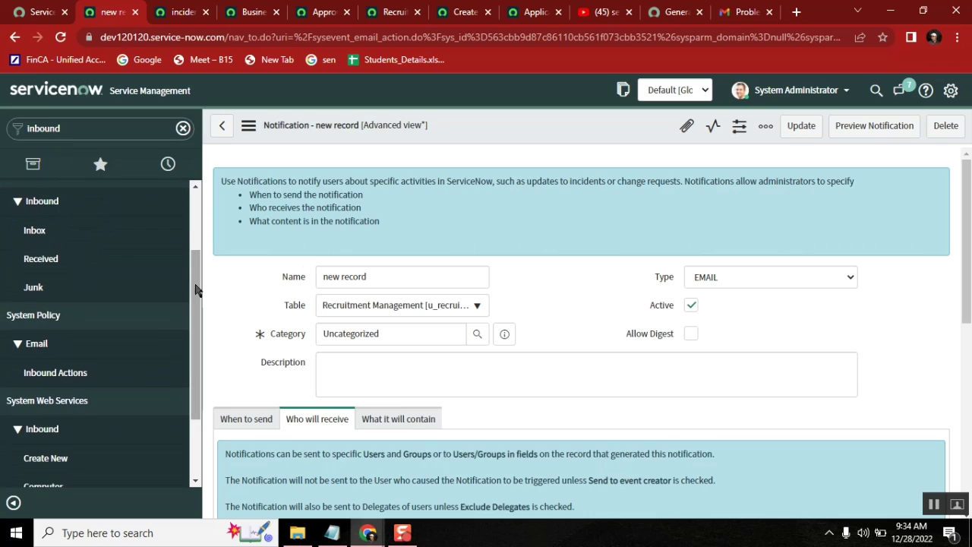
pyautogui.click(60, 376)
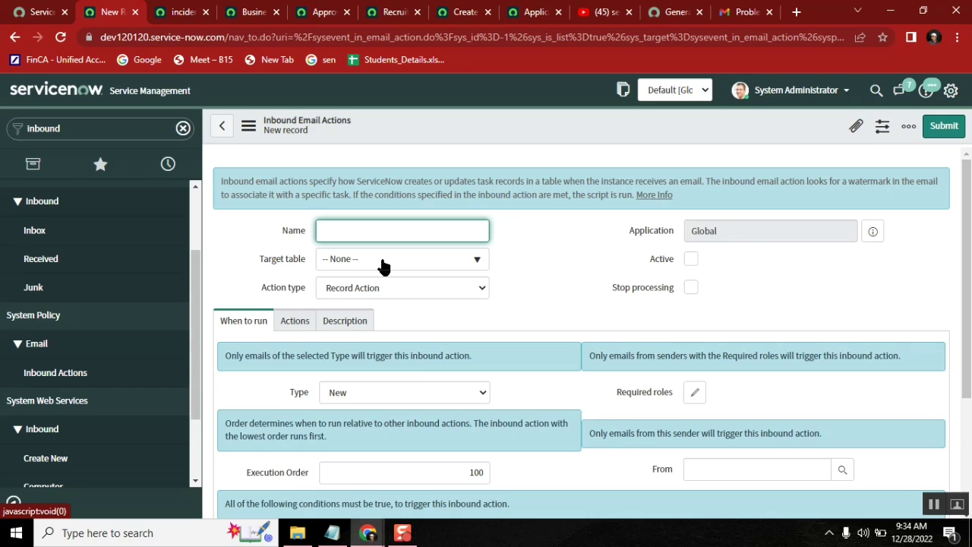
# Step: Set the inbound action's target table to Incident [incident]
pyautogui.click(382, 259)
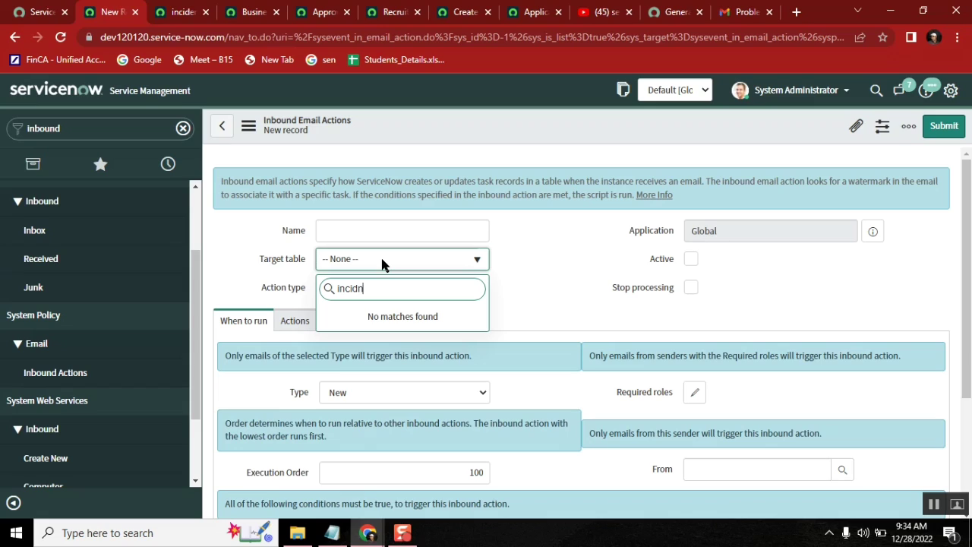
pyautogui.press('BackSpace')
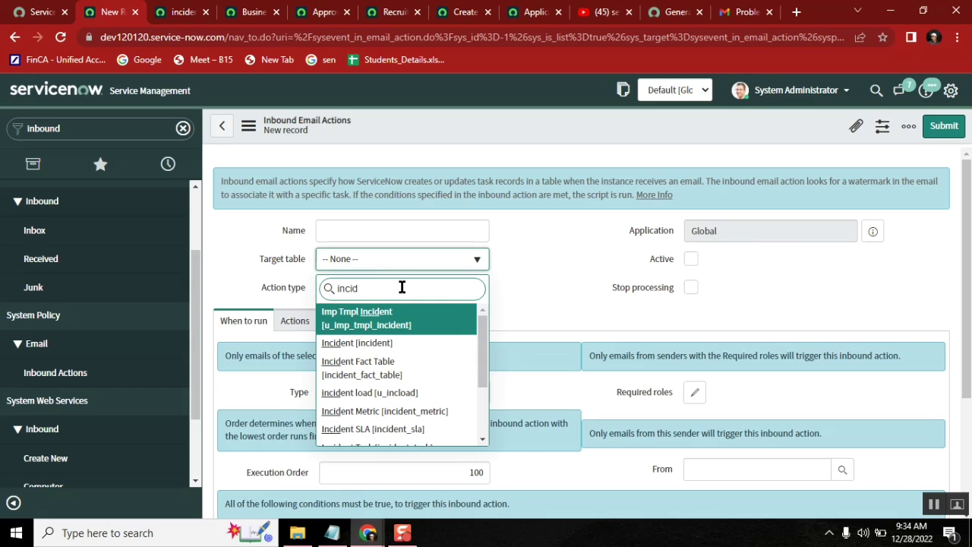
pyautogui.write('e')
pyautogui.click(551, 264)
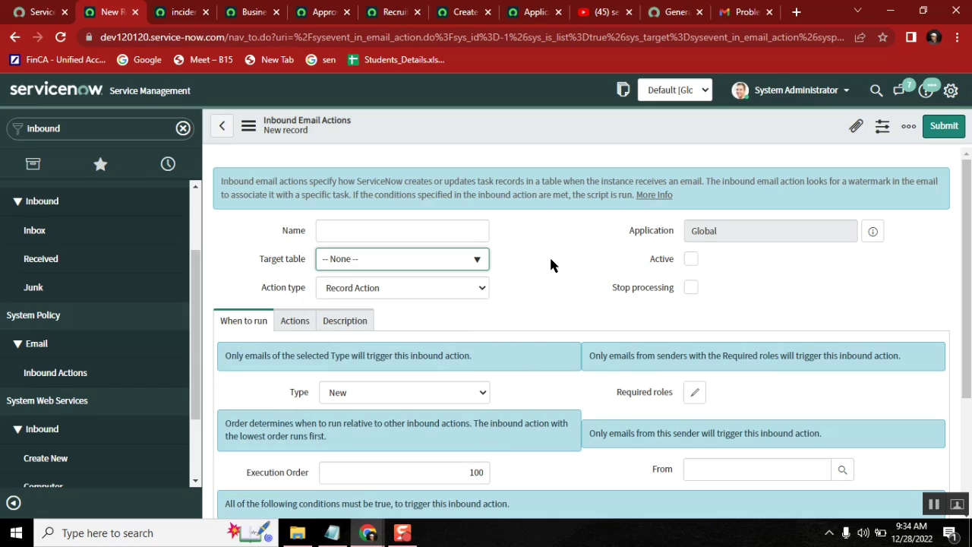
pyautogui.click(365, 262)
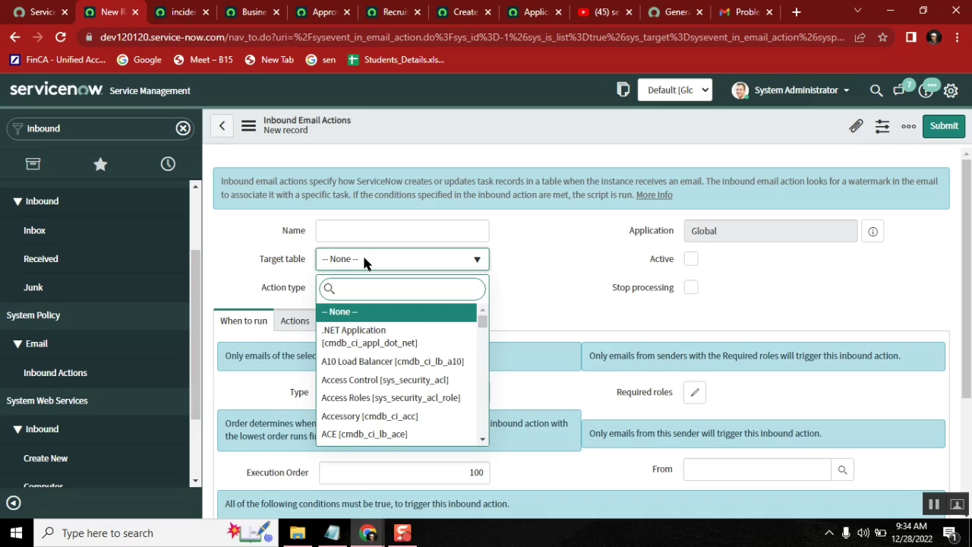
pyautogui.write('incid')
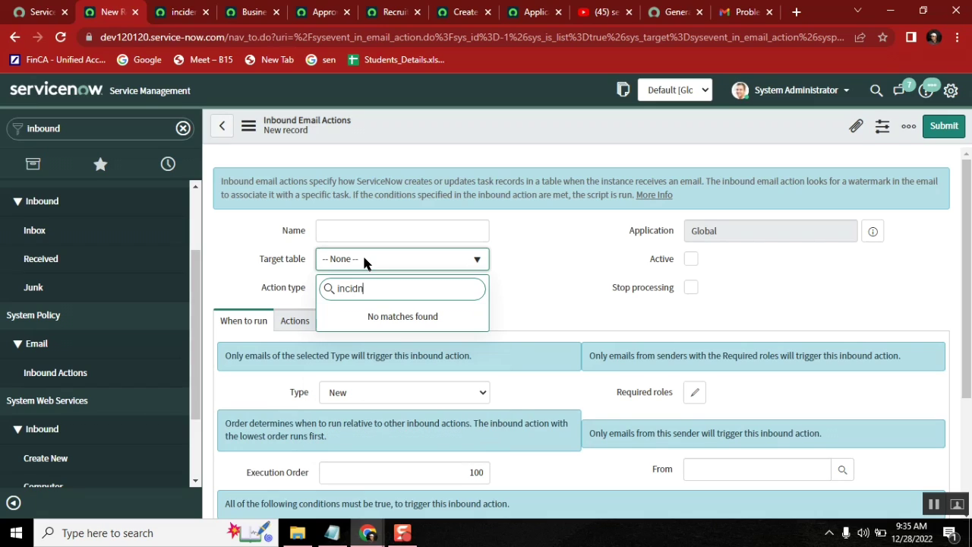
pyautogui.write('e')
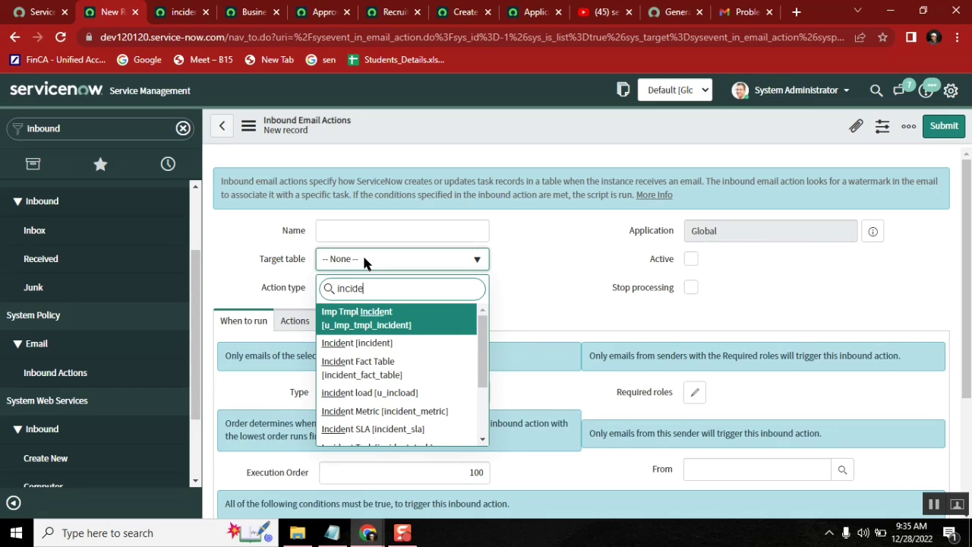
pyautogui.click(357, 342)
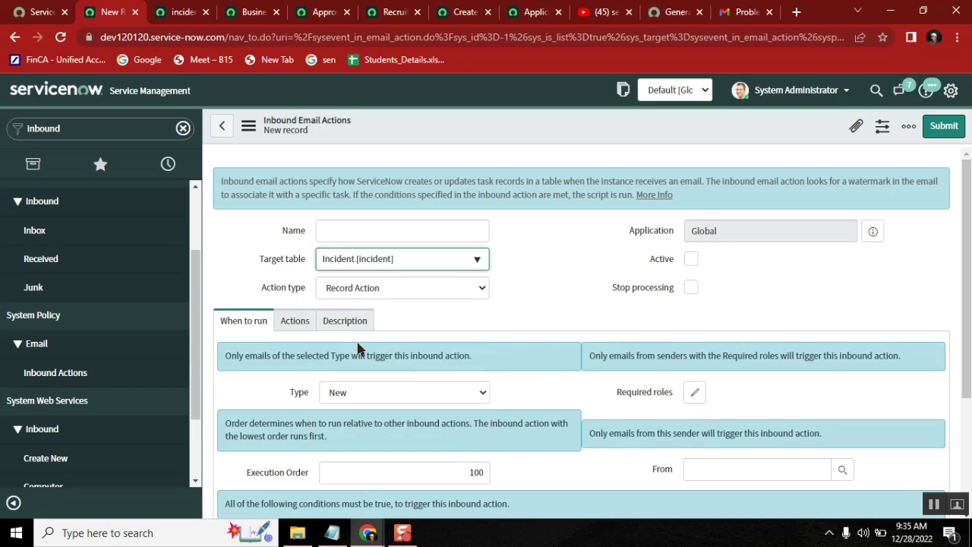
# Step: Name the action 'inc creation for email' and mark it Active
pyautogui.click(347, 228)
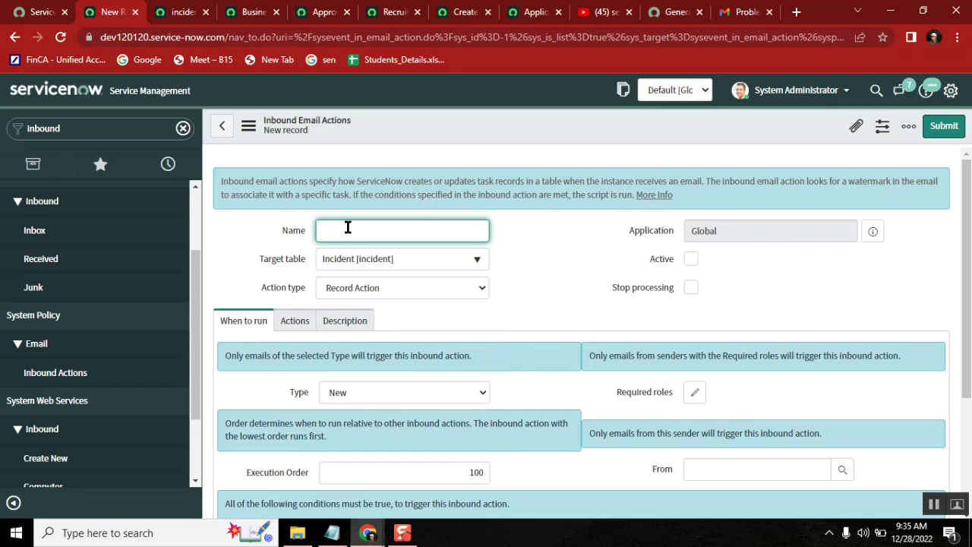
pyautogui.write('inc creation for email')
pyautogui.click(690, 260)
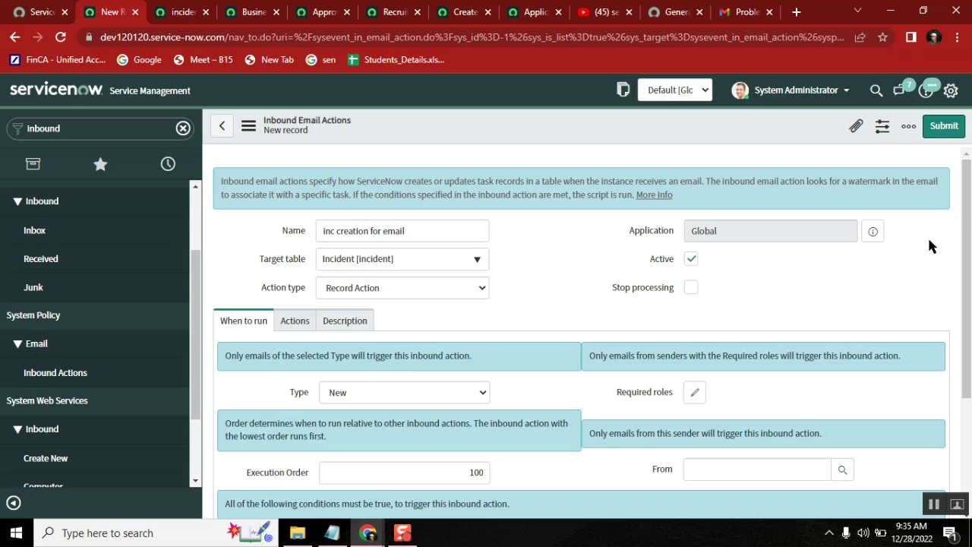
# Step: Choose Subject as the field of the When to run condition
pyautogui.moveTo(965, 218); pyautogui.dragTo(963, 282)
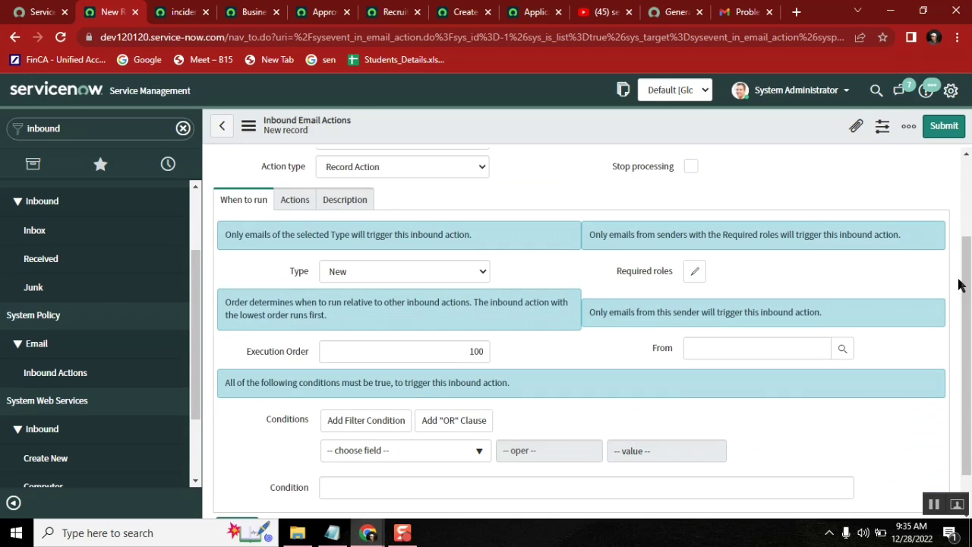
pyautogui.click(456, 455)
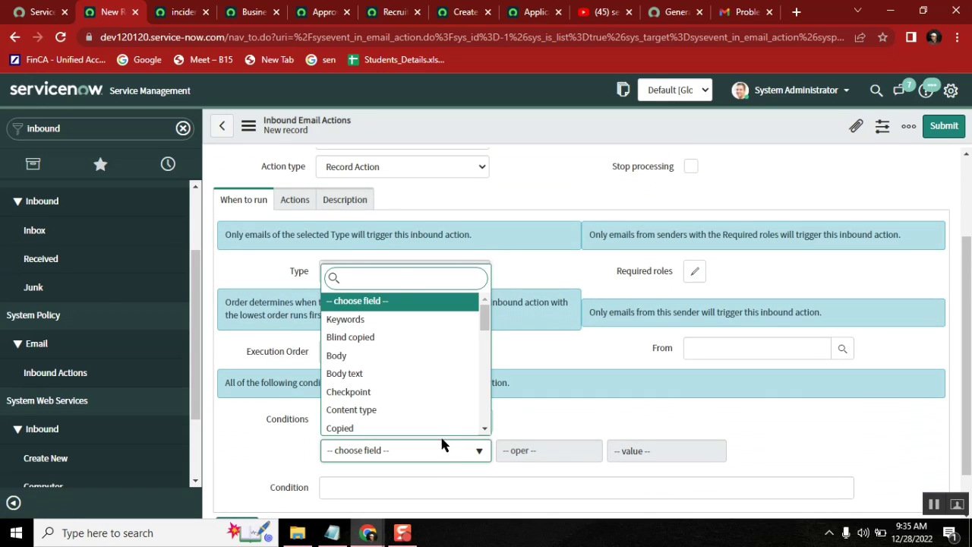
pyautogui.write('subje')
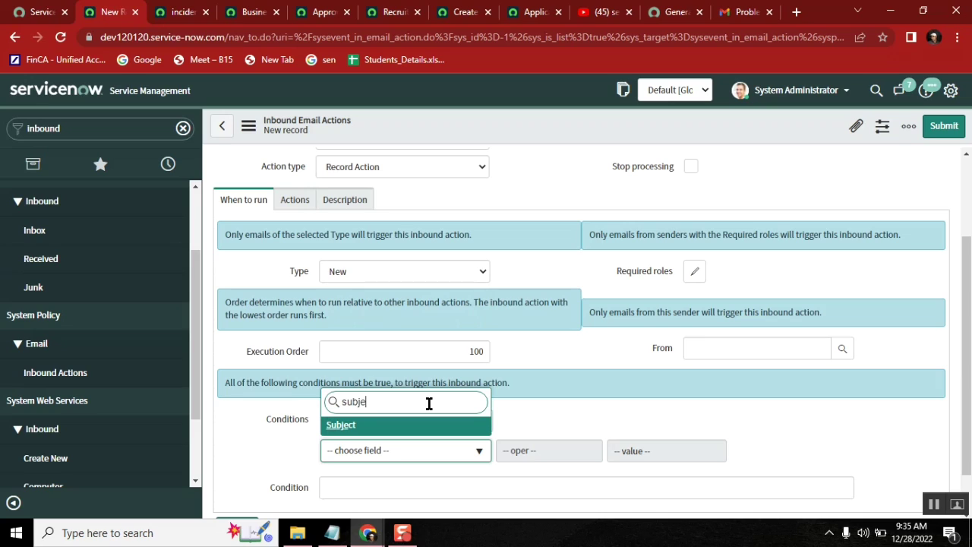
pyautogui.click(402, 431)
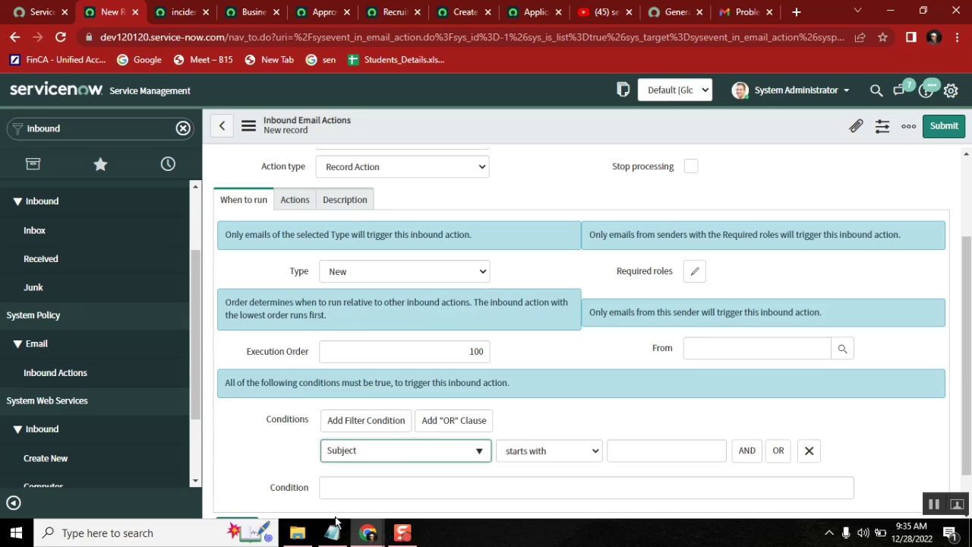
# Step: Copy 'issue' from the notes into the condition value and set the operator to contains
pyautogui.click(333, 533)
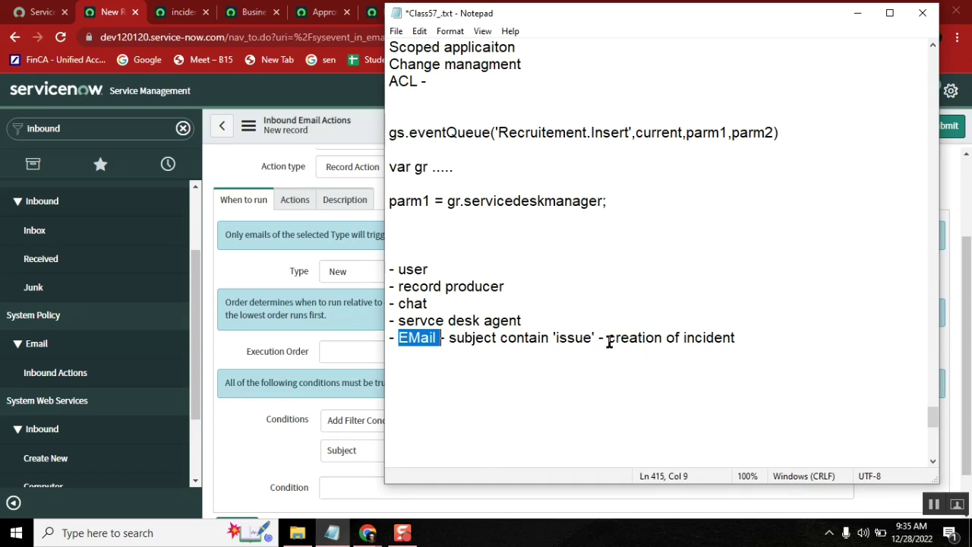
pyautogui.doubleClick(575, 337)
pyautogui.hotkey('ctrl', 'c')
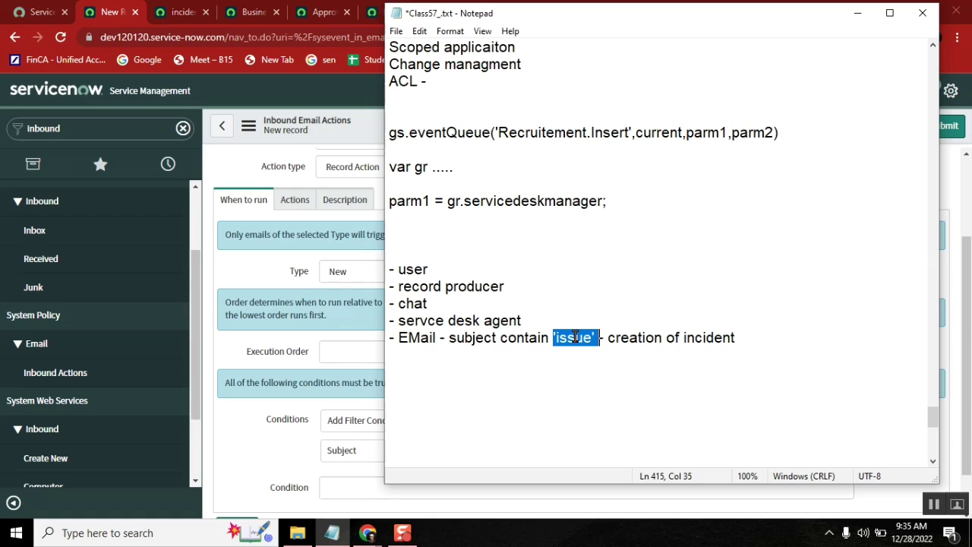
pyautogui.click(265, 429)
pyautogui.click(673, 449)
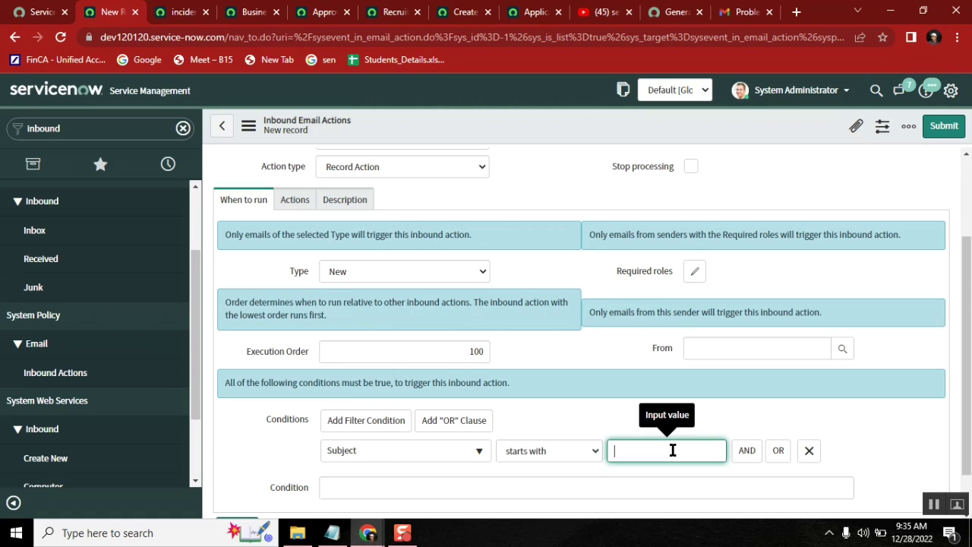
pyautogui.hotkey('ctrl', 'v')
pyautogui.click(566, 452)
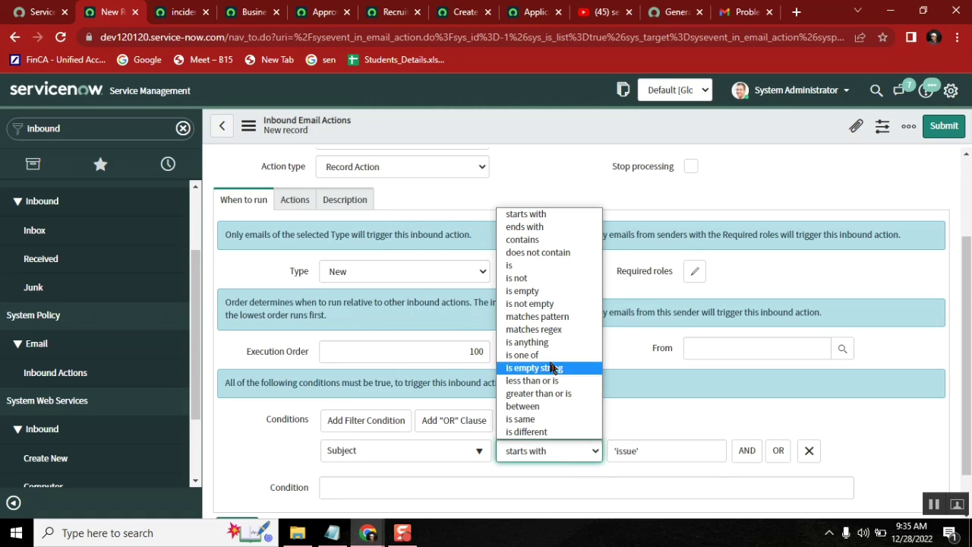
pyautogui.press('Escape')
pyautogui.press('c')
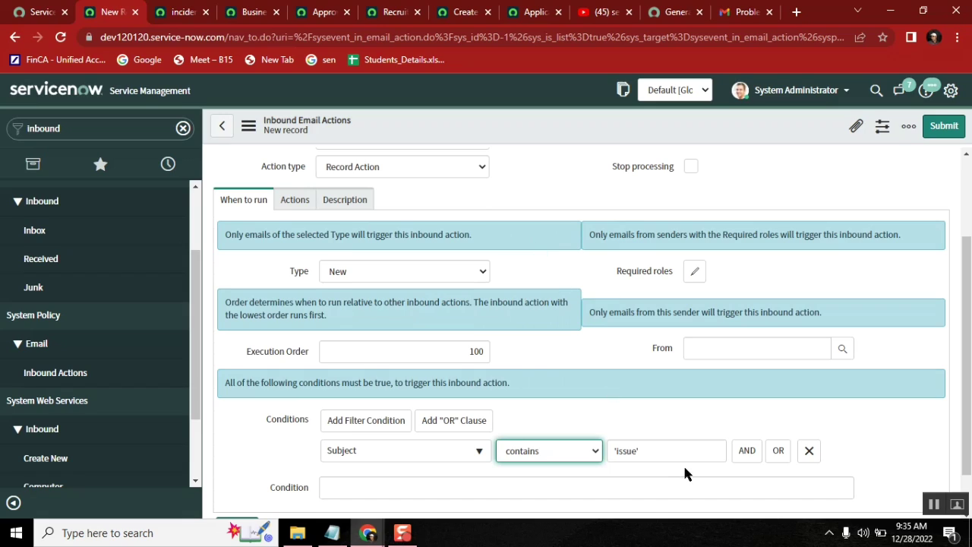
pyautogui.click(666, 453)
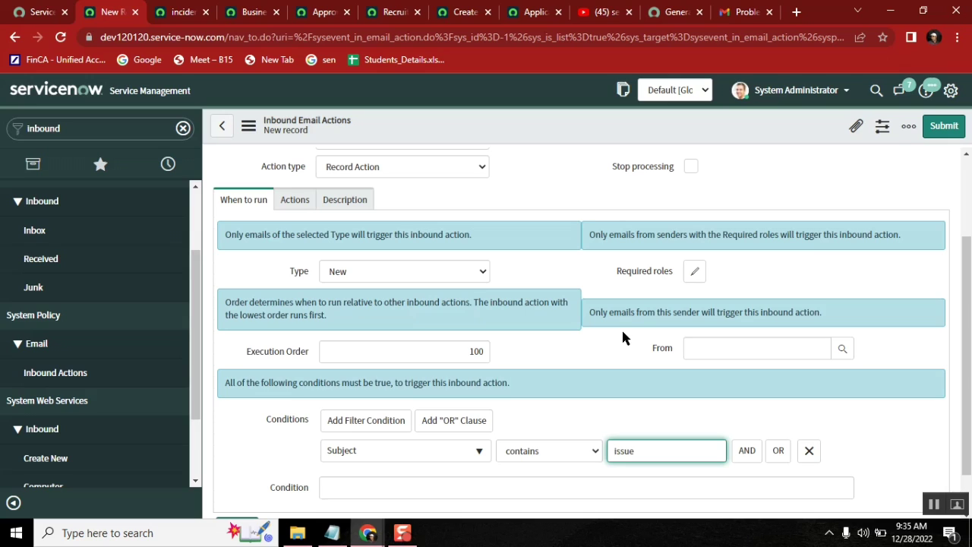
# Step: Set the inbound action's Type to Reply, then switch back to the Gmail tab
pyautogui.moveTo(967, 304); pyautogui.dragTo(956, 234)
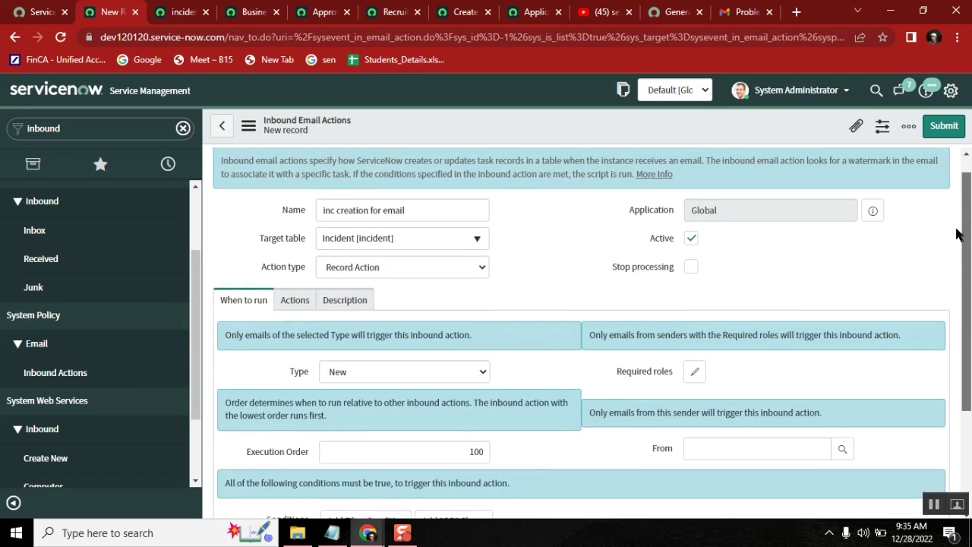
pyautogui.scroll(-3, 957, 235)
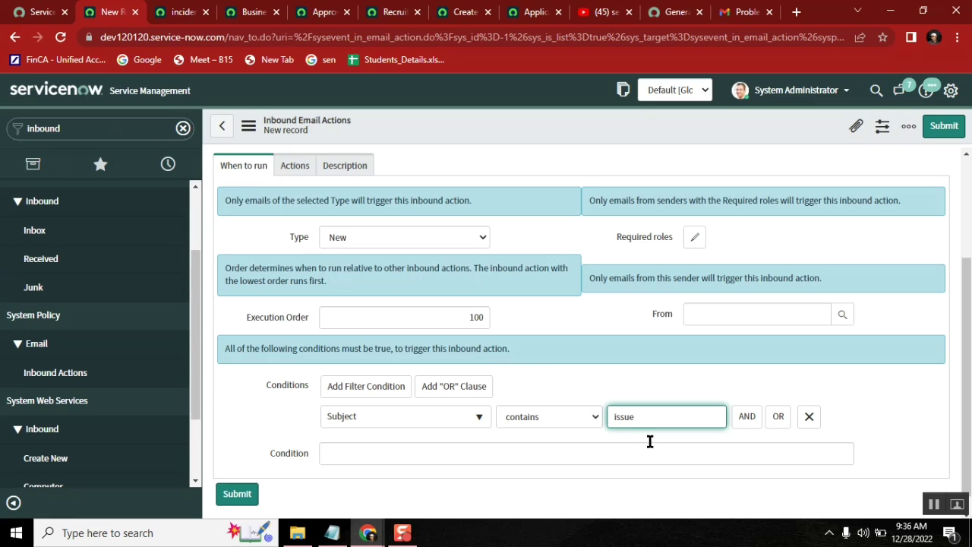
pyautogui.doubleClick(621, 418)
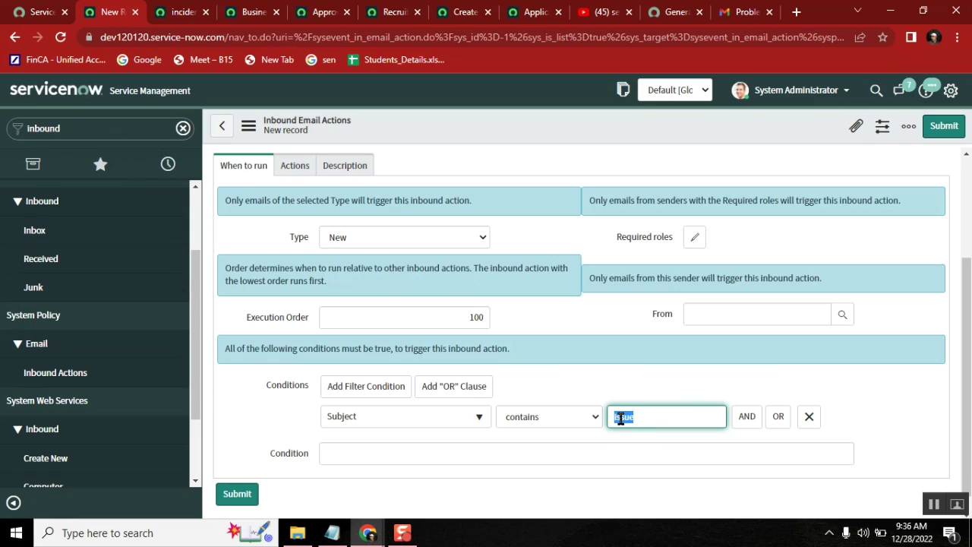
pyautogui.click(367, 238)
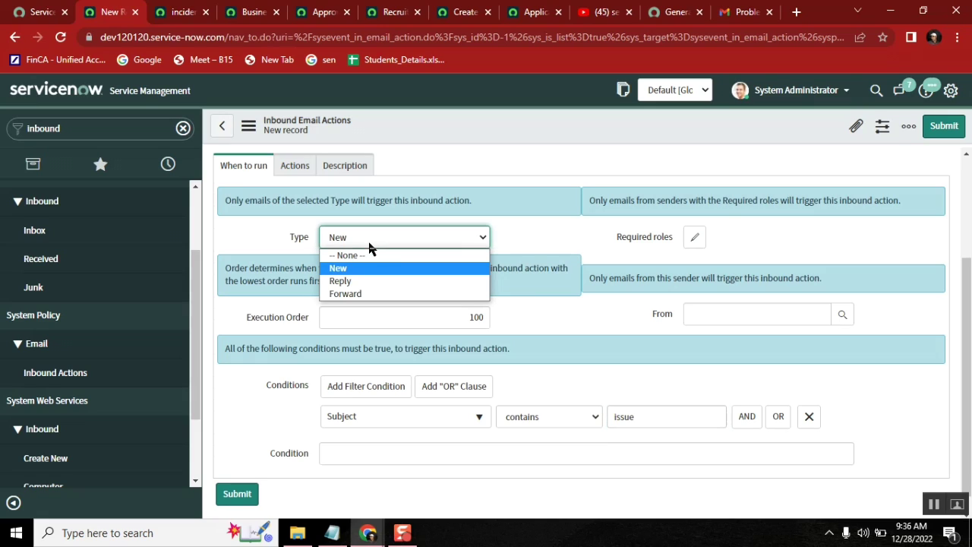
pyautogui.click(366, 283)
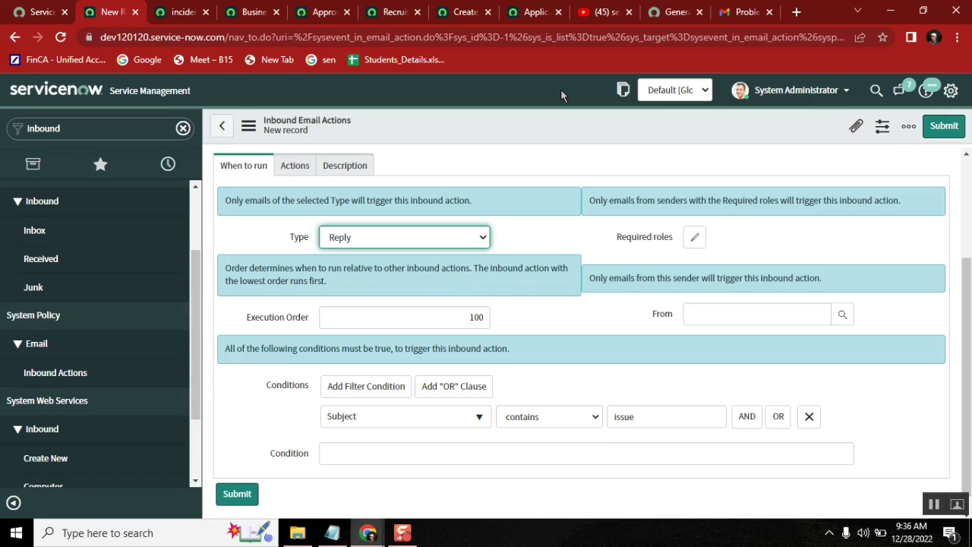
pyautogui.click(600, 13)
# Step: Start a draft with the subject 'issue', copy the service desk's email address, and minimize the draft
pyautogui.click(737, 12)
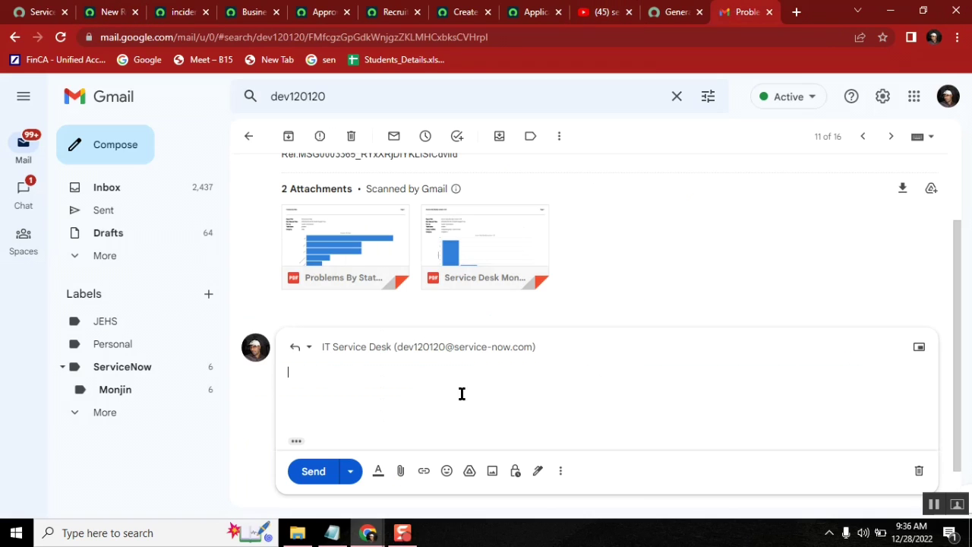
pyautogui.click(583, 398)
pyautogui.click(577, 341)
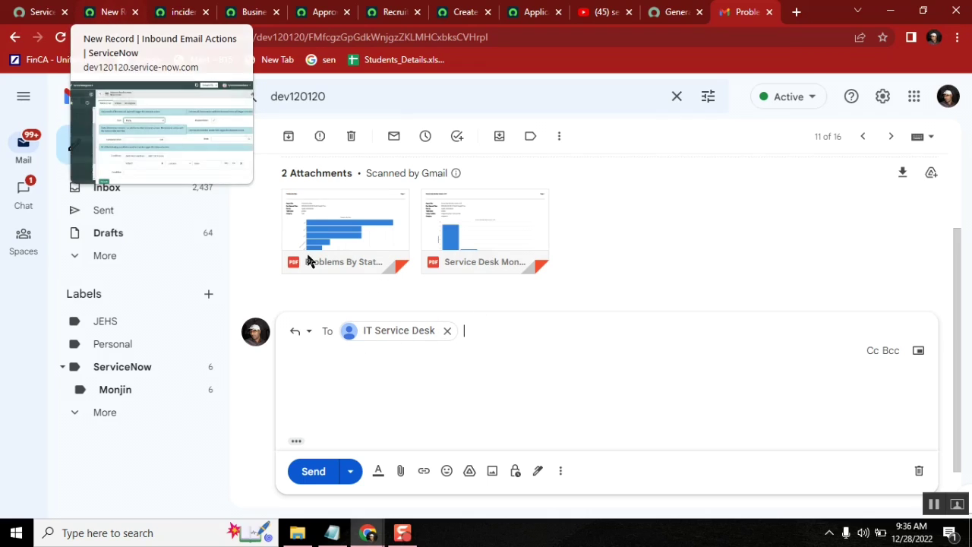
pyautogui.click(118, 149)
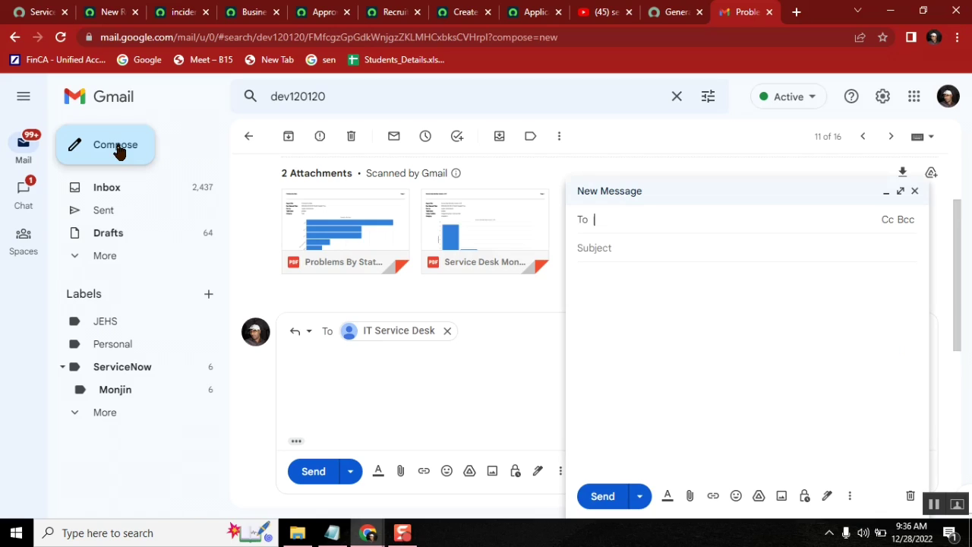
pyautogui.write('dev')
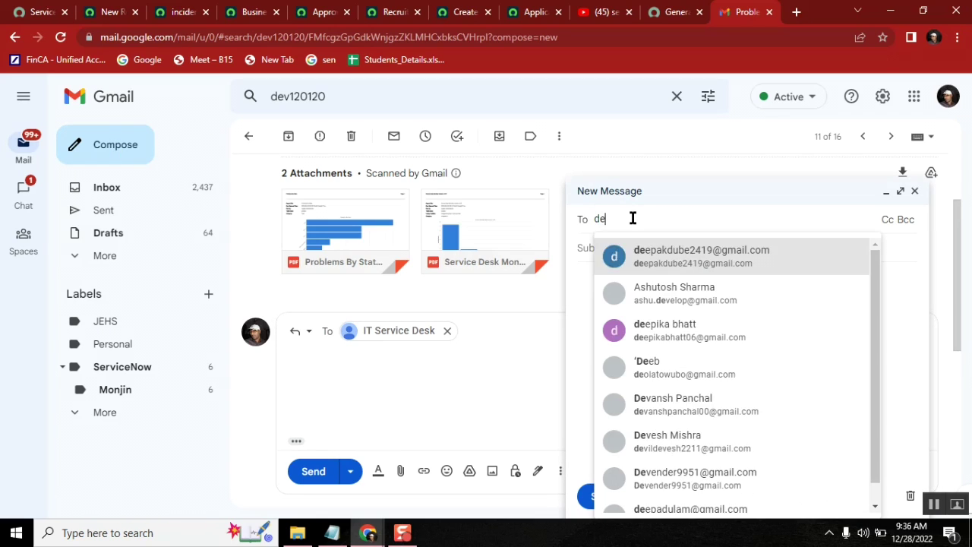
pyautogui.click(579, 310)
pyautogui.write('isuue')
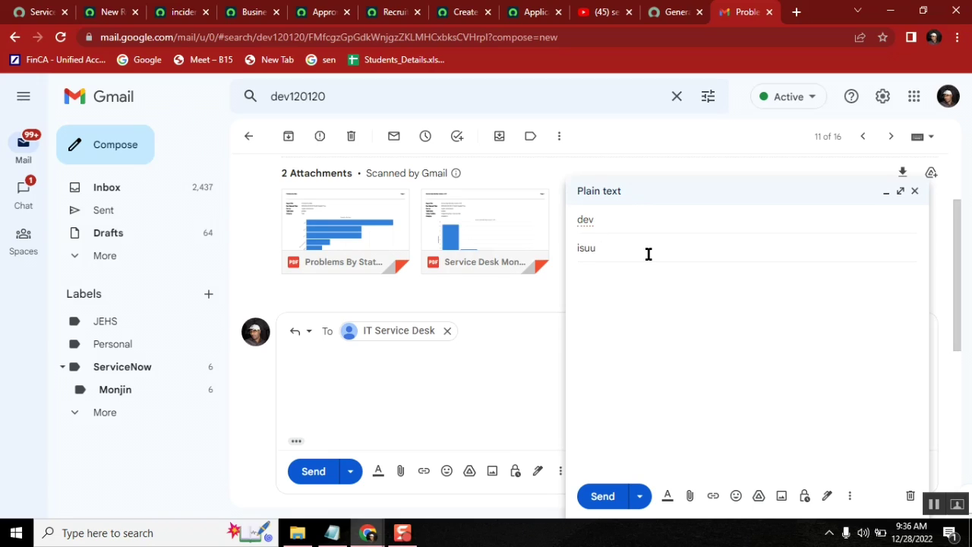
pyautogui.press('BackSpace')
pyautogui.press('BackSpace')
pyautogui.write('sue')
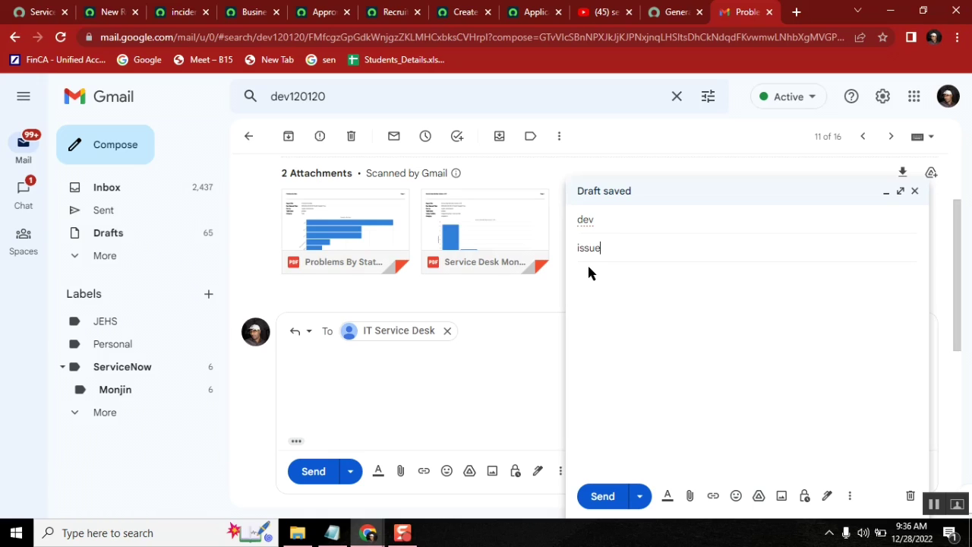
pyautogui.moveTo(397, 336)
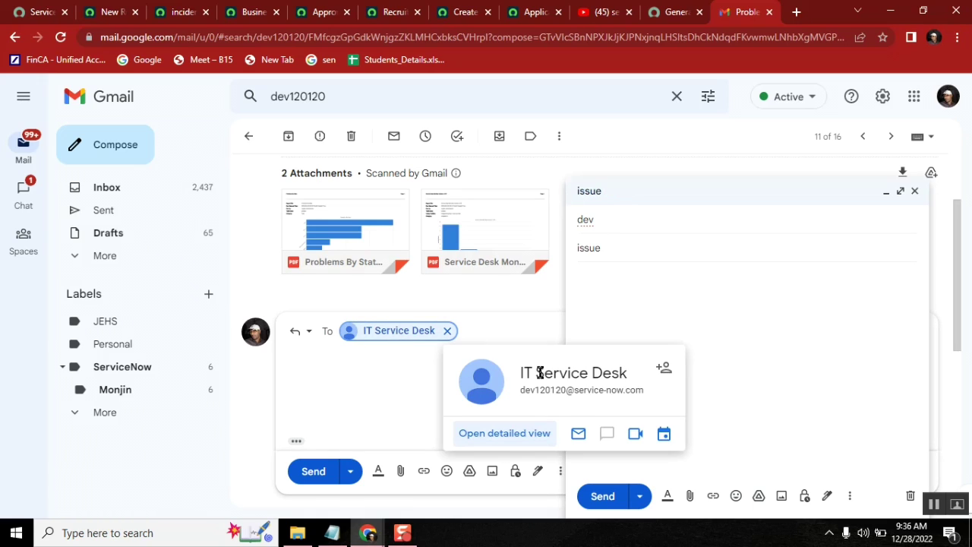
pyautogui.click(635, 392)
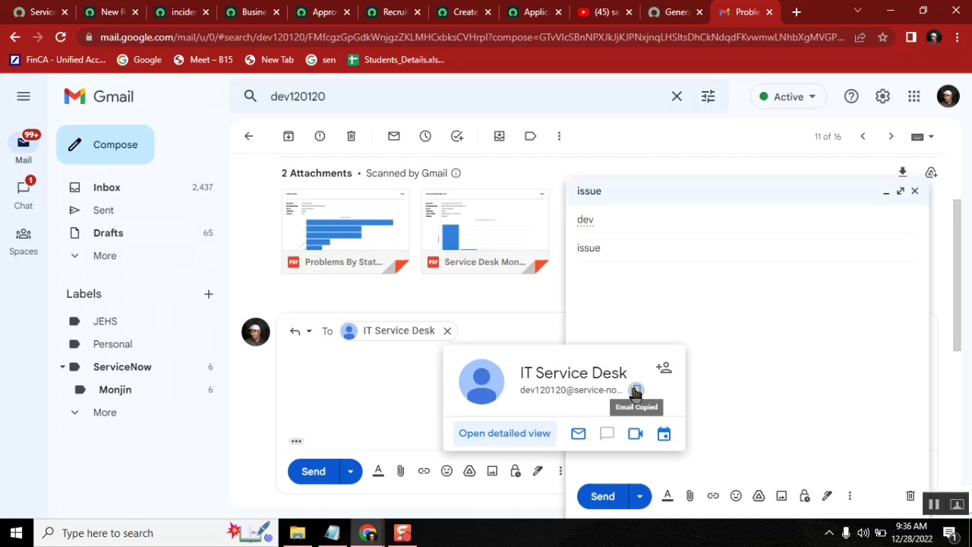
pyautogui.click(627, 196)
pyautogui.click(389, 415)
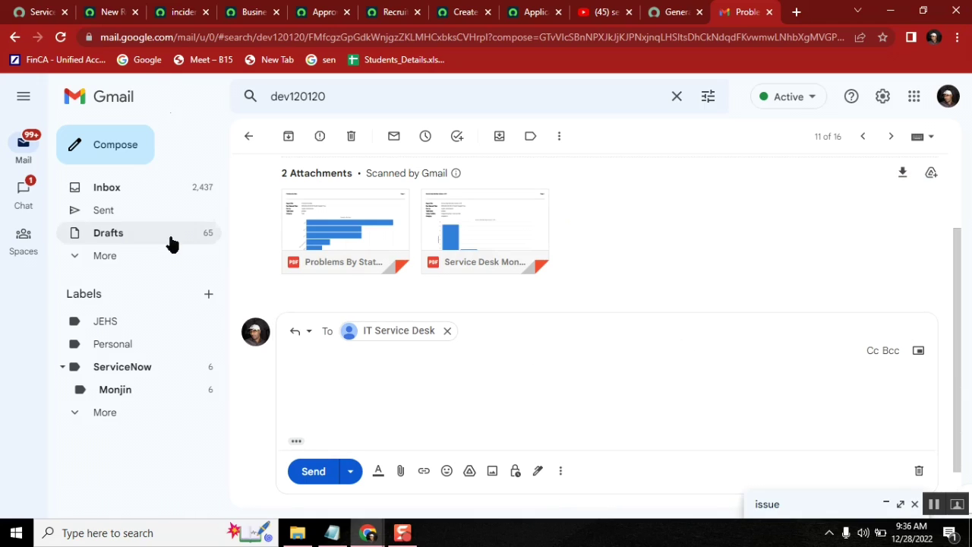
# Step: Compose a new message to the copied instance address with subject 'issue with pen drive'
pyautogui.click(112, 147)
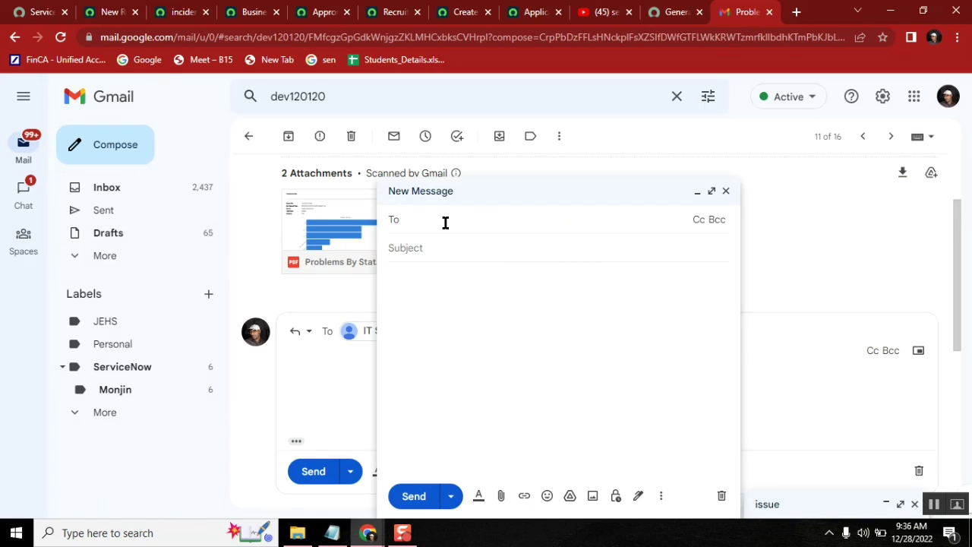
pyautogui.hotkey('ctrl', 'v')
pyautogui.click(426, 261)
pyautogui.write('is')
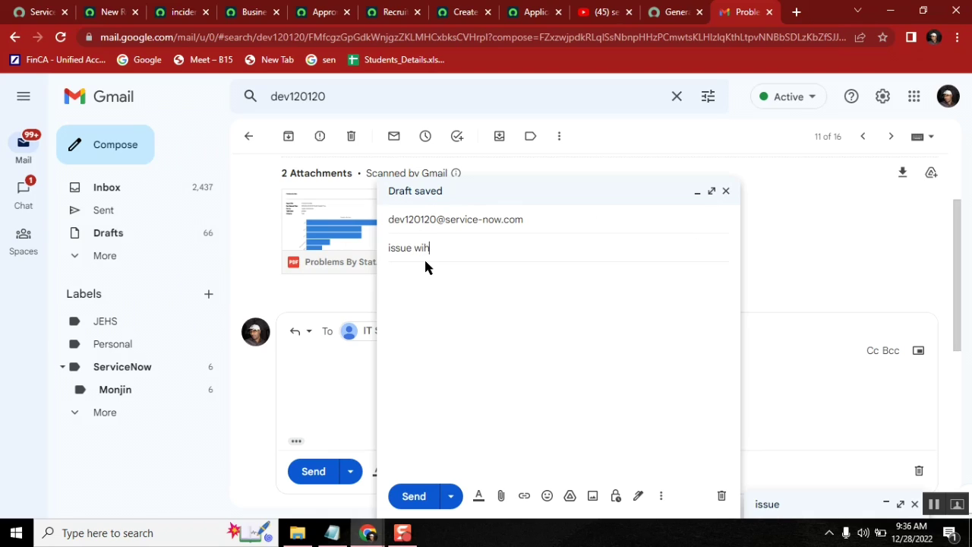
pyautogui.write('sue with pend')
pyautogui.press('BackSpace')
pyautogui.write('drive')
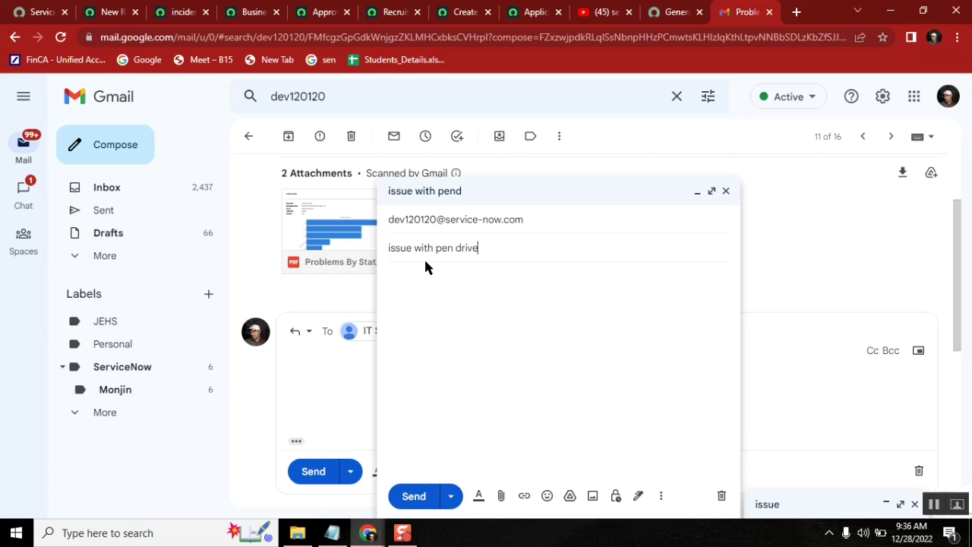
pyautogui.click(526, 331)
# Step: Set the inbound action's Type back to New
pyautogui.click(107, 13)
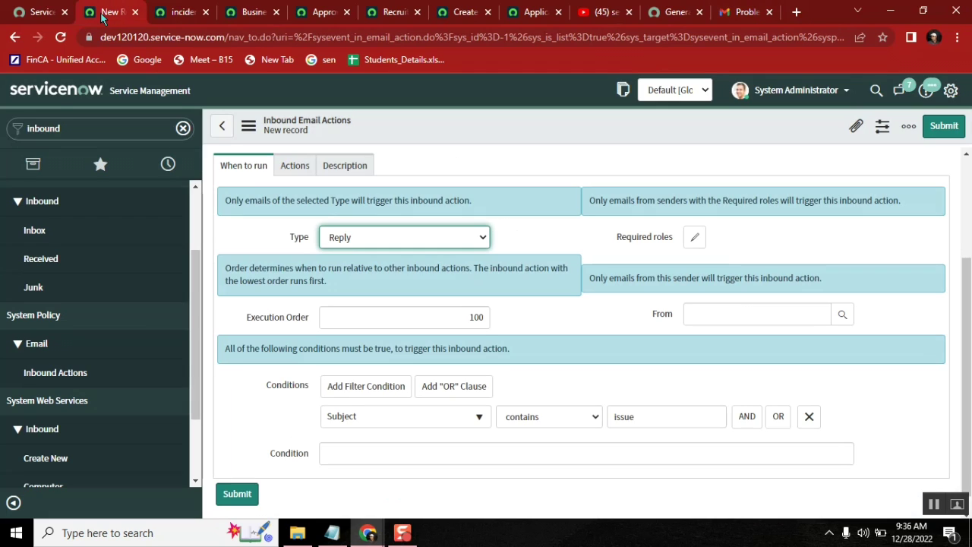
pyautogui.click(418, 237)
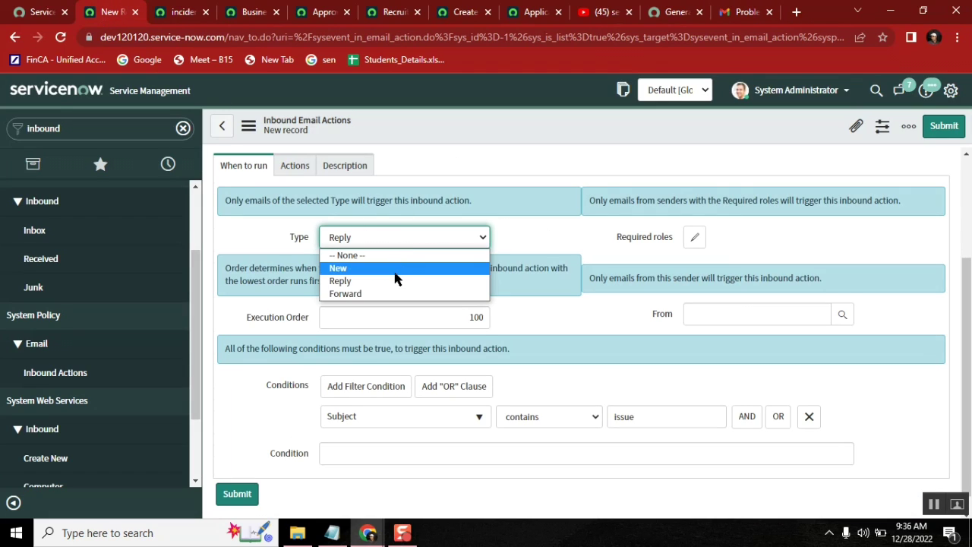
pyautogui.click(395, 271)
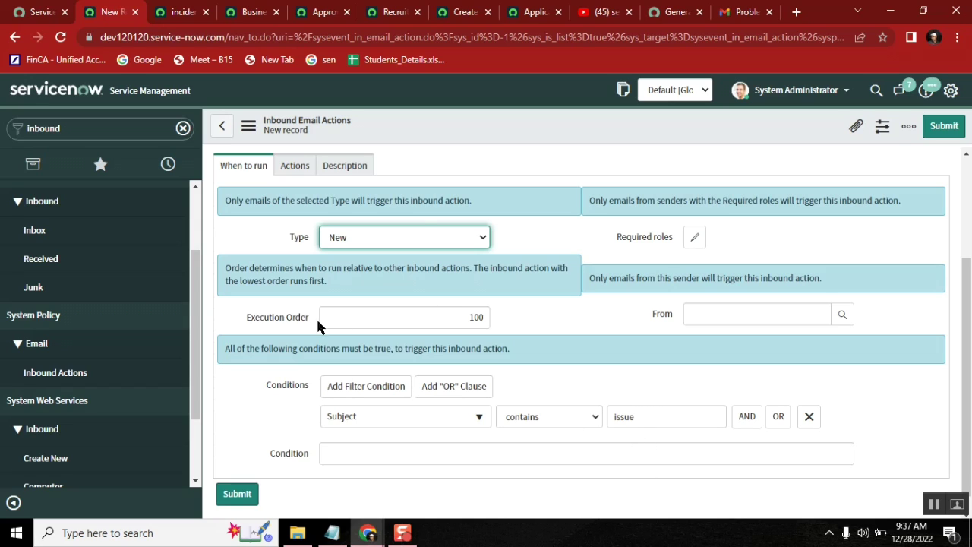
pyautogui.click(291, 167)
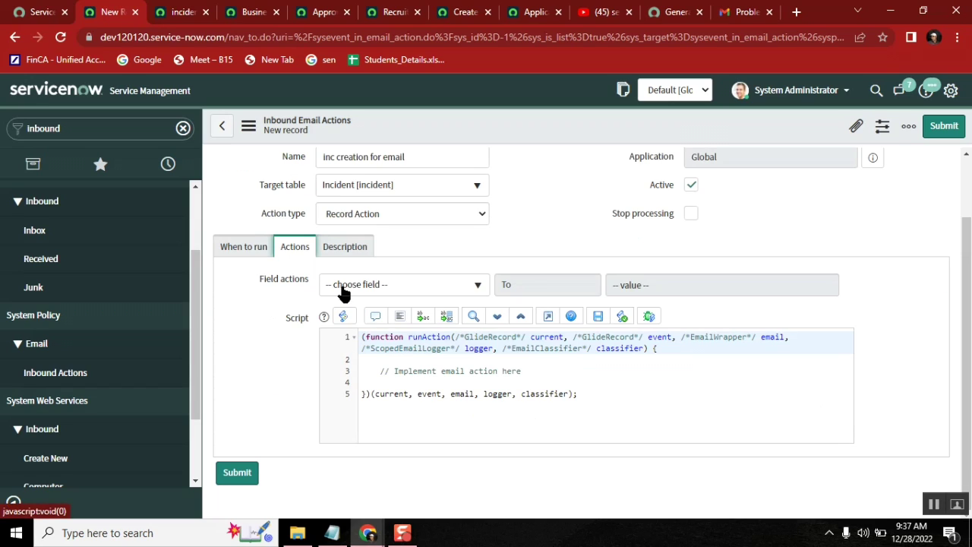
pyautogui.click(243, 249)
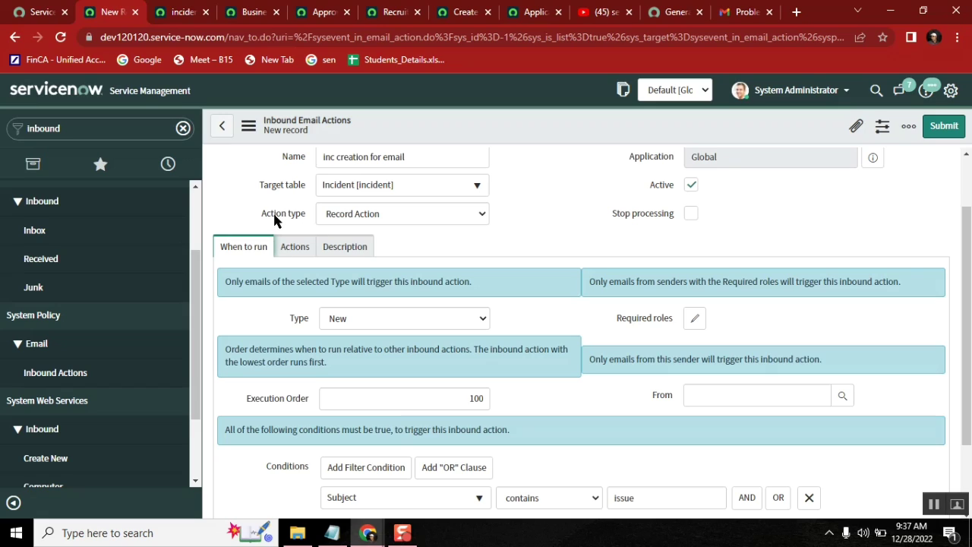
# Step: Switch Action type to Reply Email, then back to Record Action
pyautogui.click(396, 215)
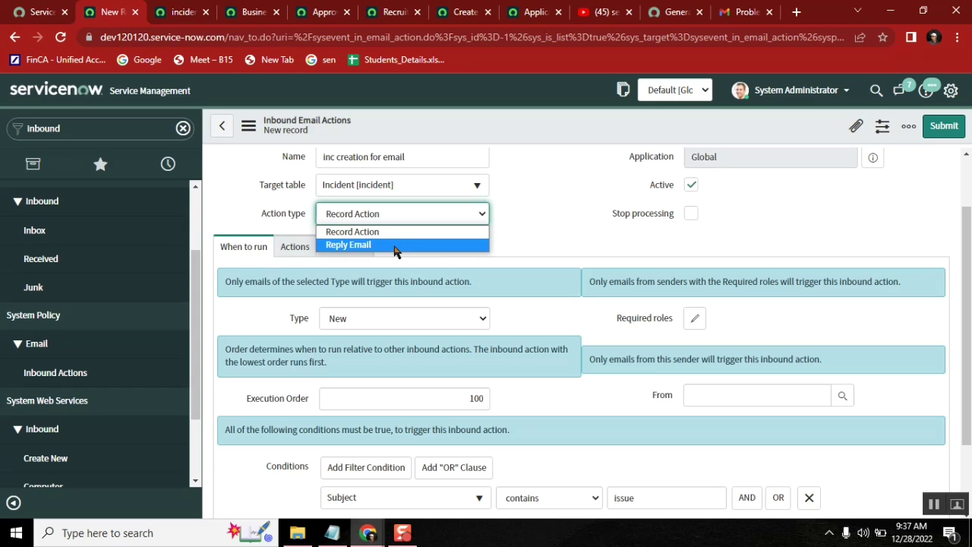
pyautogui.click(395, 244)
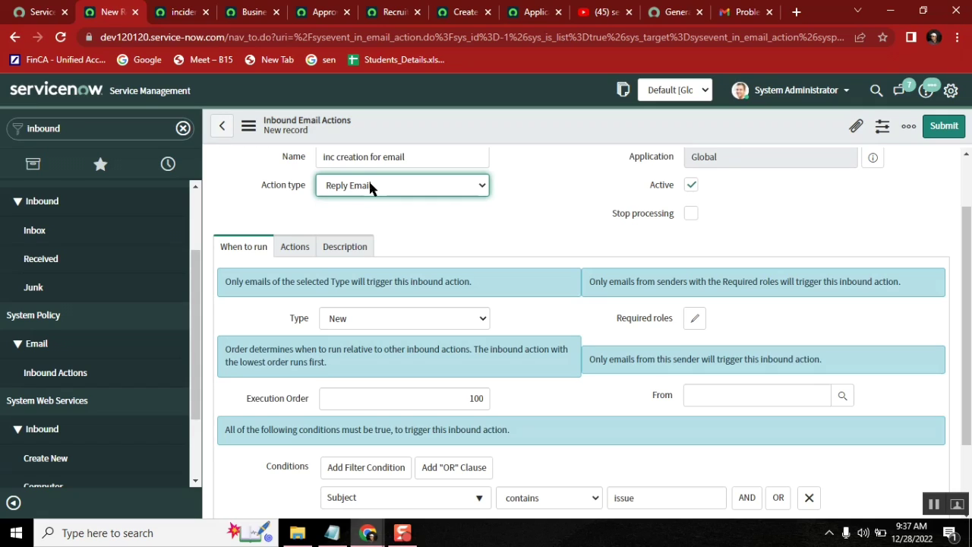
pyautogui.click(417, 190)
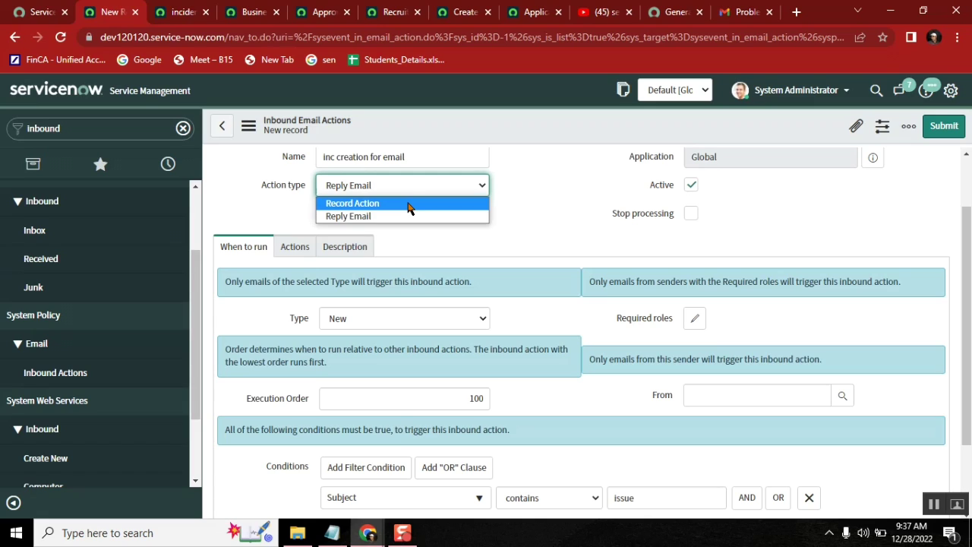
pyautogui.click(403, 203)
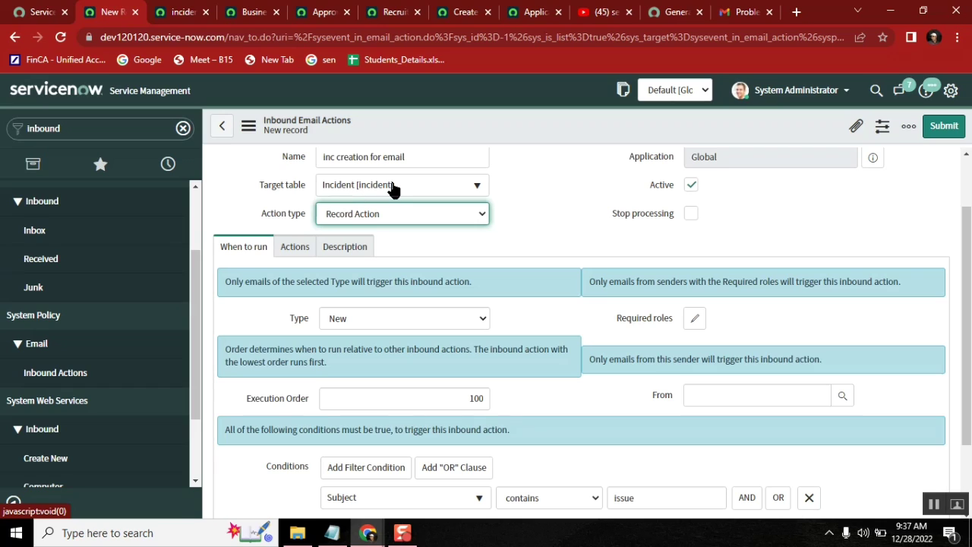
# Step: Replace the placeholder comment on script line 3 with 'current.short_description = email'
pyautogui.click(295, 247)
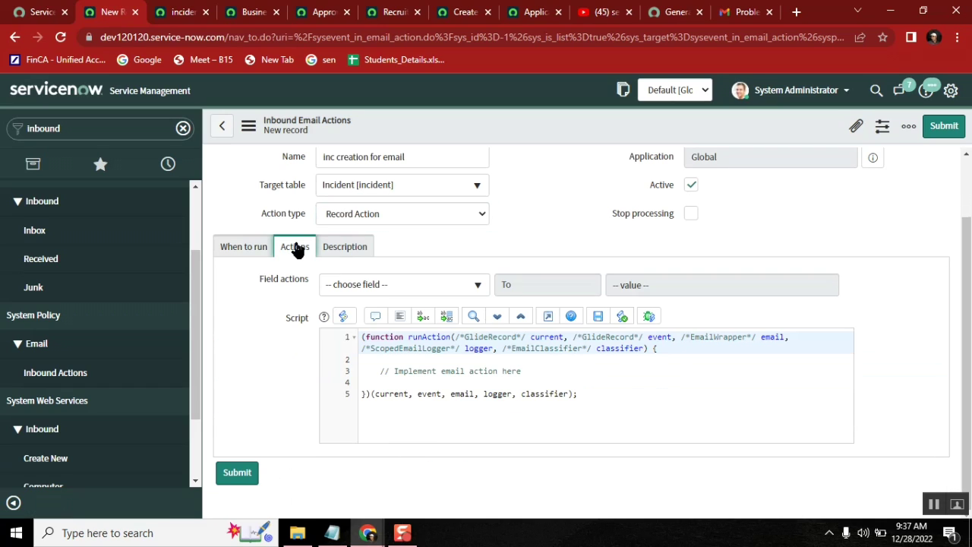
pyautogui.click(552, 371)
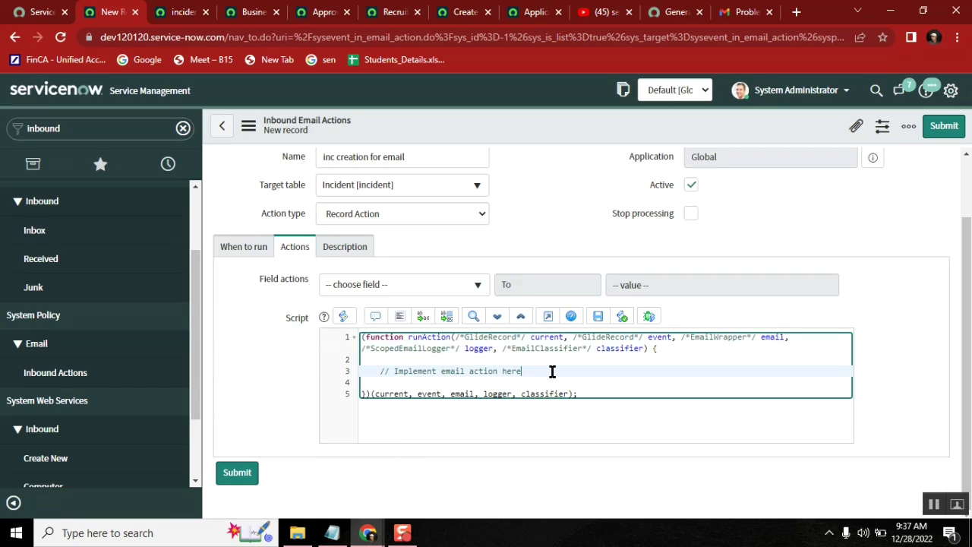
pyautogui.moveTo(552, 371); pyautogui.dragTo(377, 371)
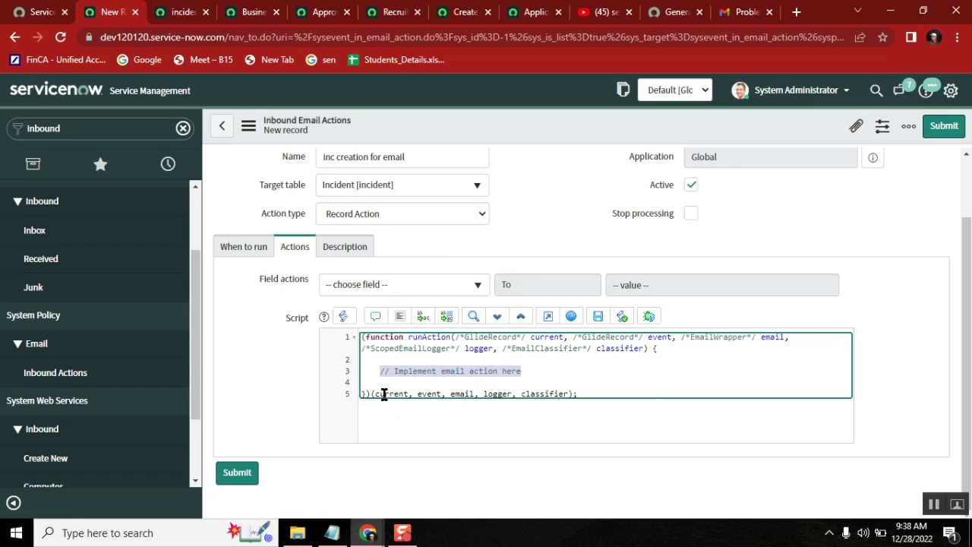
pyautogui.write('curre')
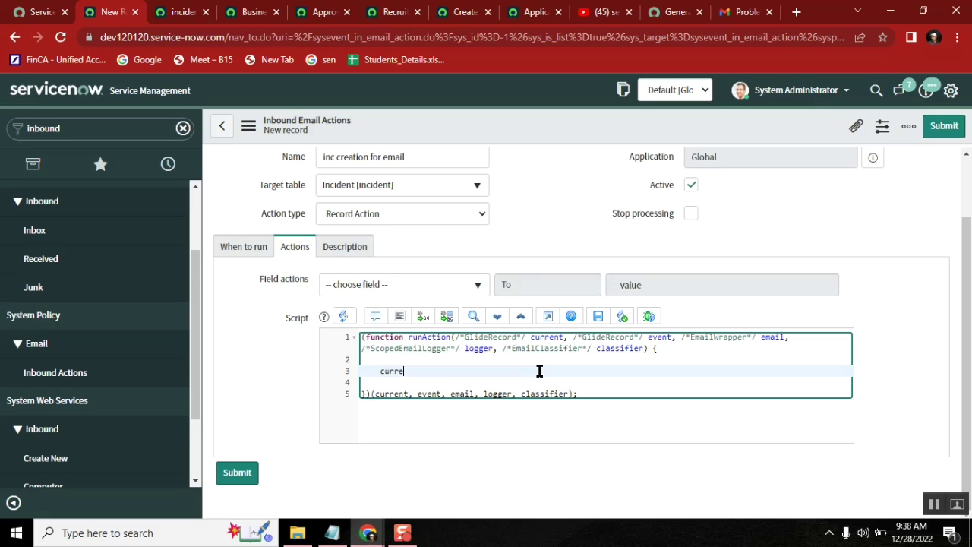
pyautogui.write('nt.short_description =')
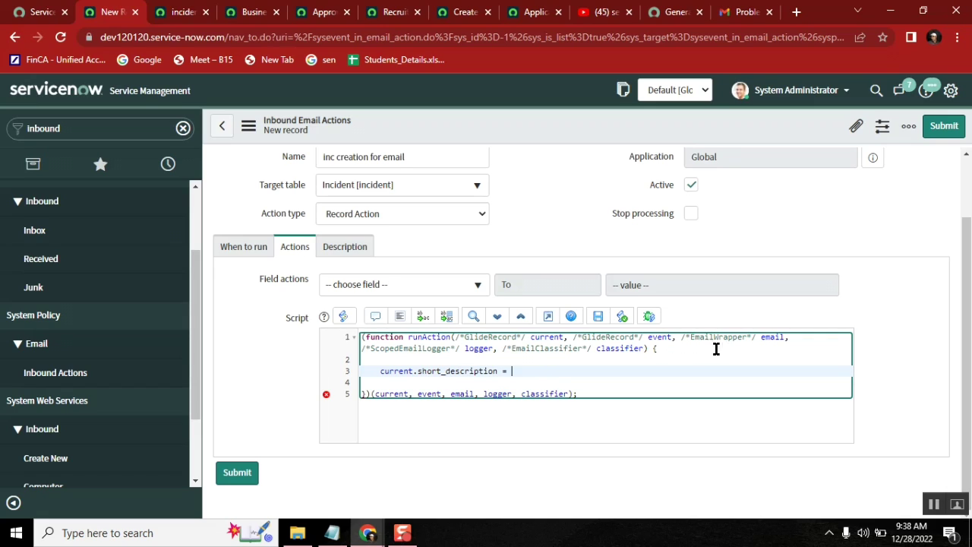
pyautogui.click(771, 340)
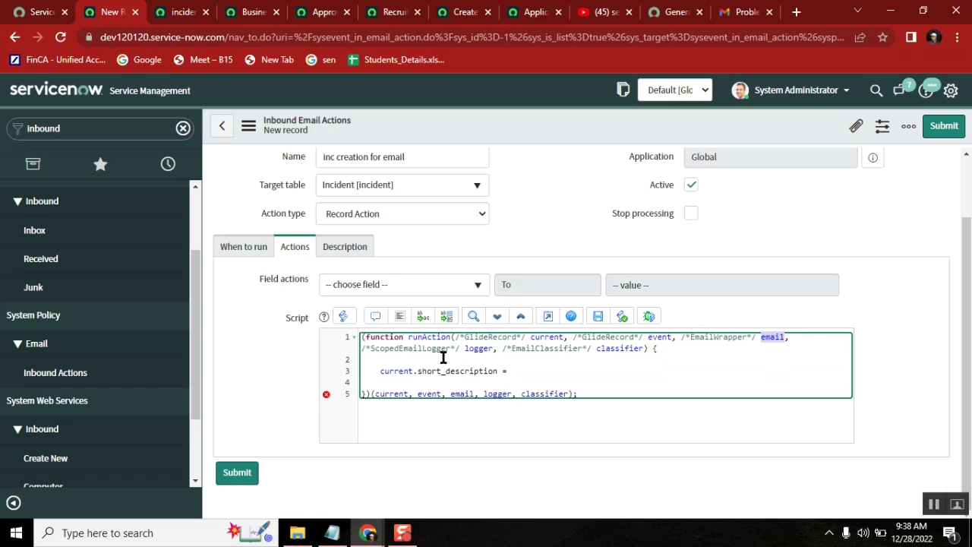
pyautogui.click(574, 374)
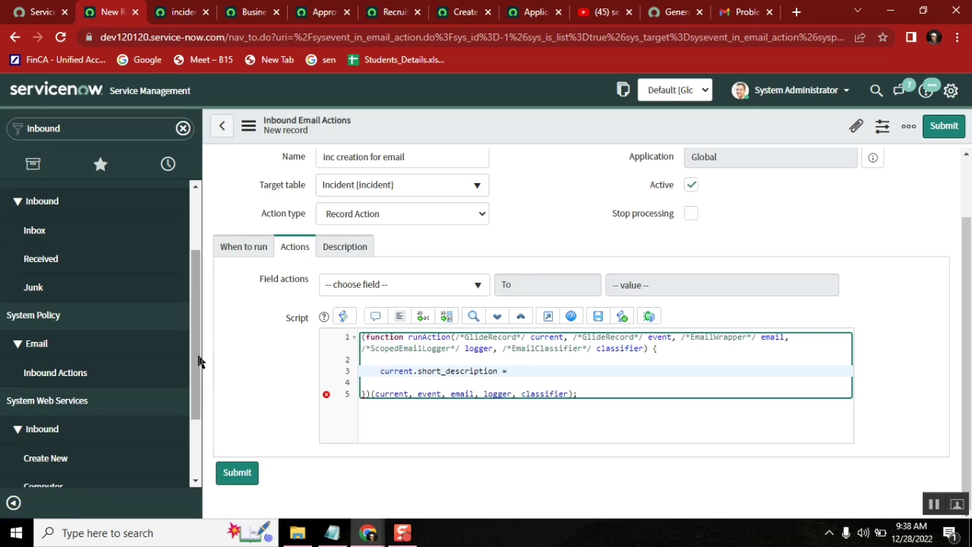
pyautogui.moveTo(199, 363); pyautogui.dragTo(199, 443)
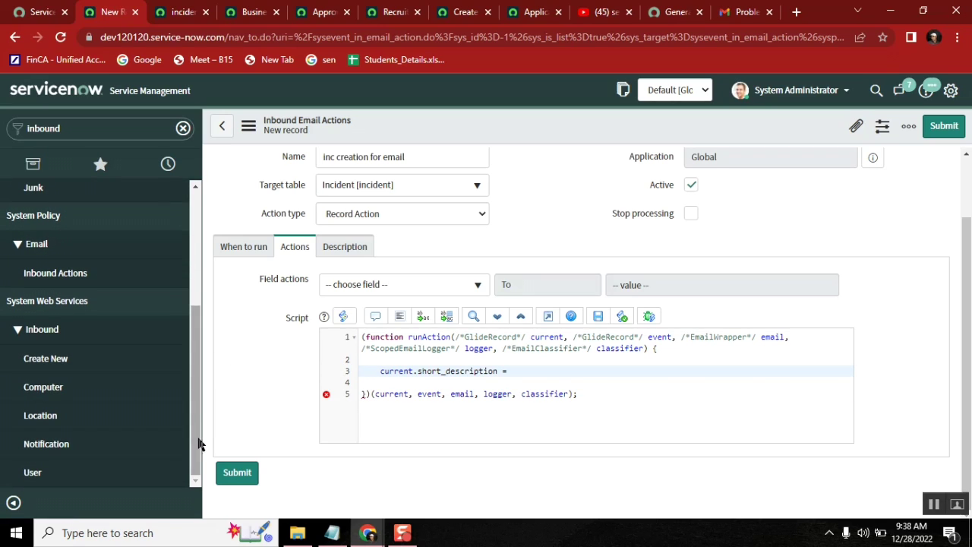
pyautogui.click(529, 371)
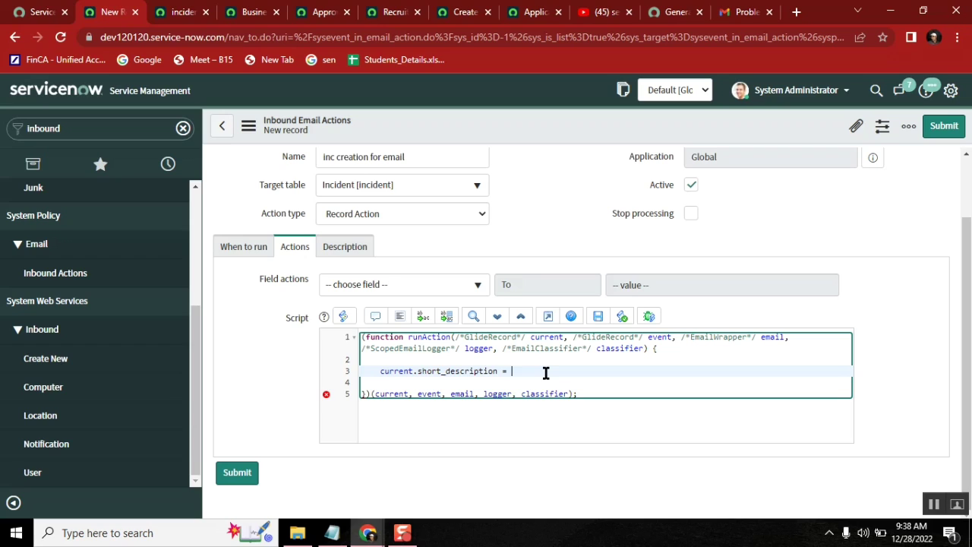
pyautogui.write('email')
# Step: Add a Short description field action and delete the short_description line from the script
pyautogui.click(391, 285)
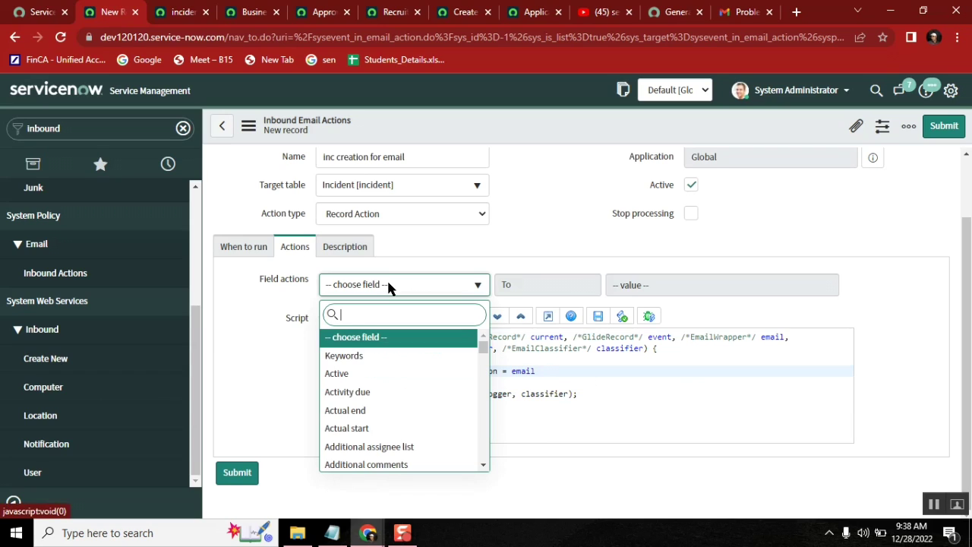
pyautogui.write('sho')
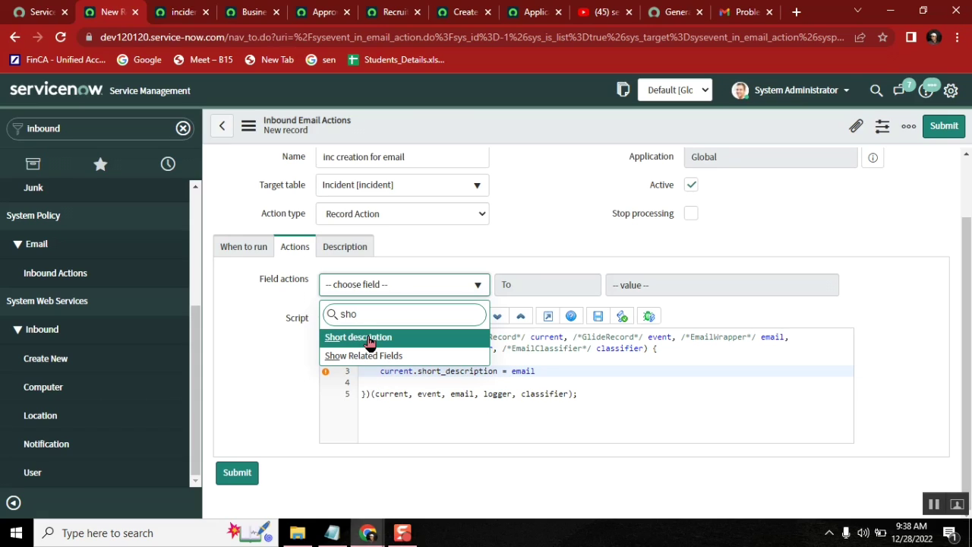
pyautogui.press('Return')
pyautogui.click(559, 404)
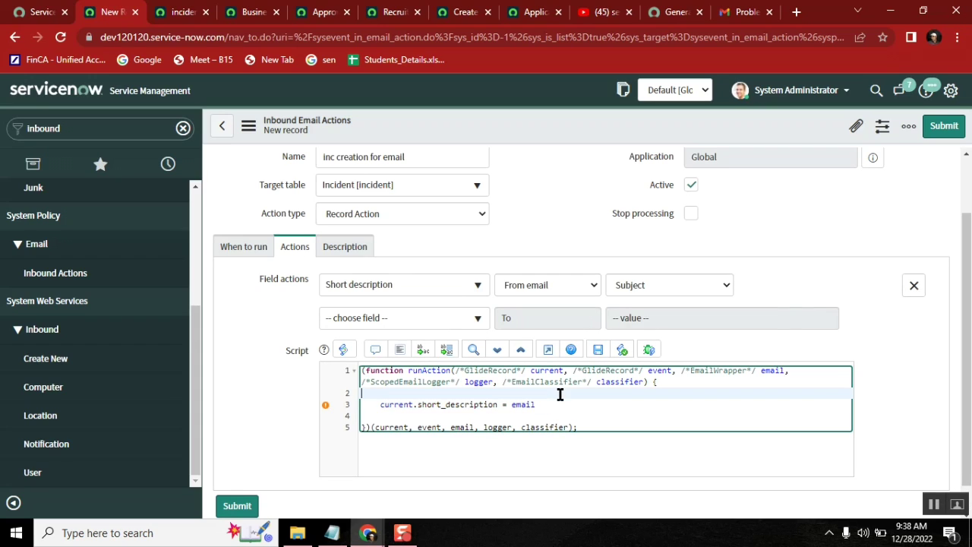
pyautogui.press('Delete')
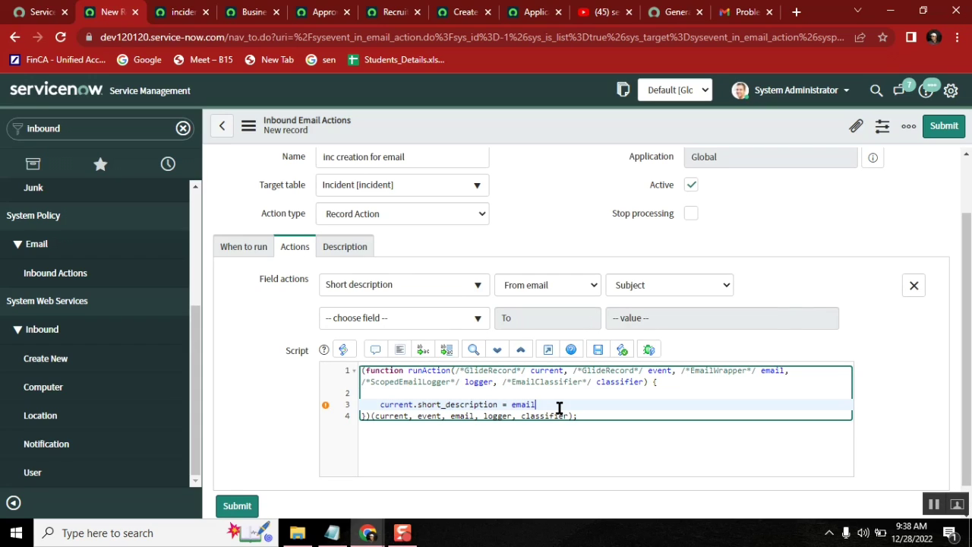
pyautogui.hotkey('shift', 'Home')
pyautogui.press('BackSpace')
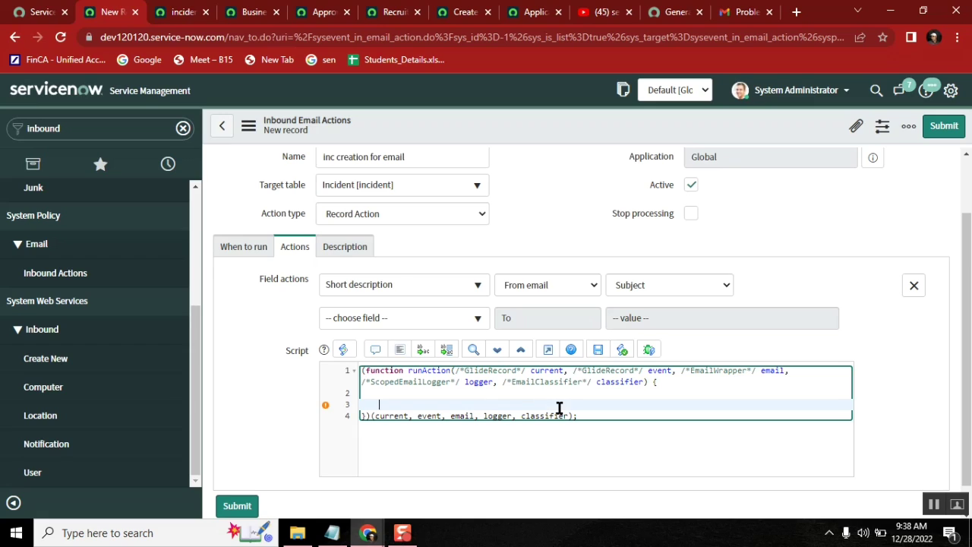
pyautogui.click(542, 199)
# Step: Set the Short description value source to From email, Subject
pyautogui.click(549, 291)
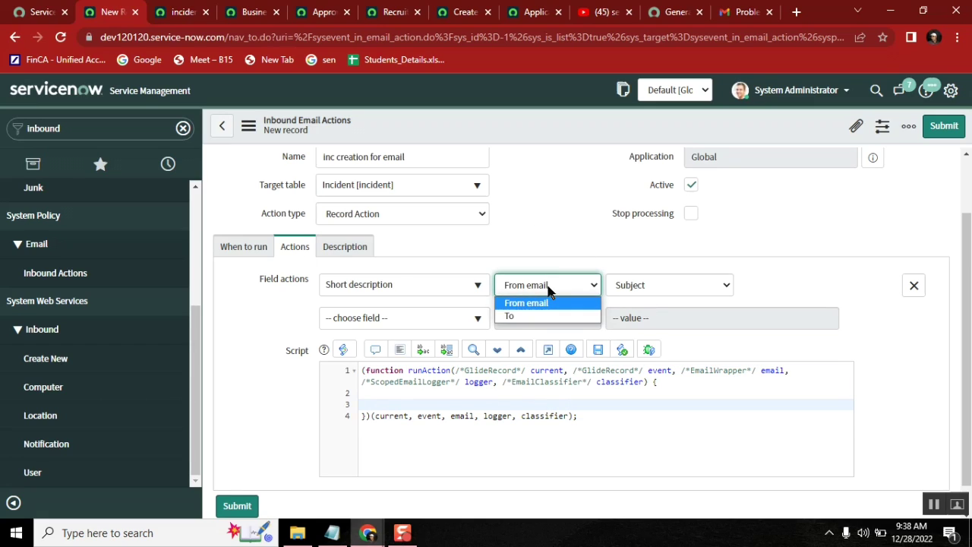
pyautogui.click(546, 217)
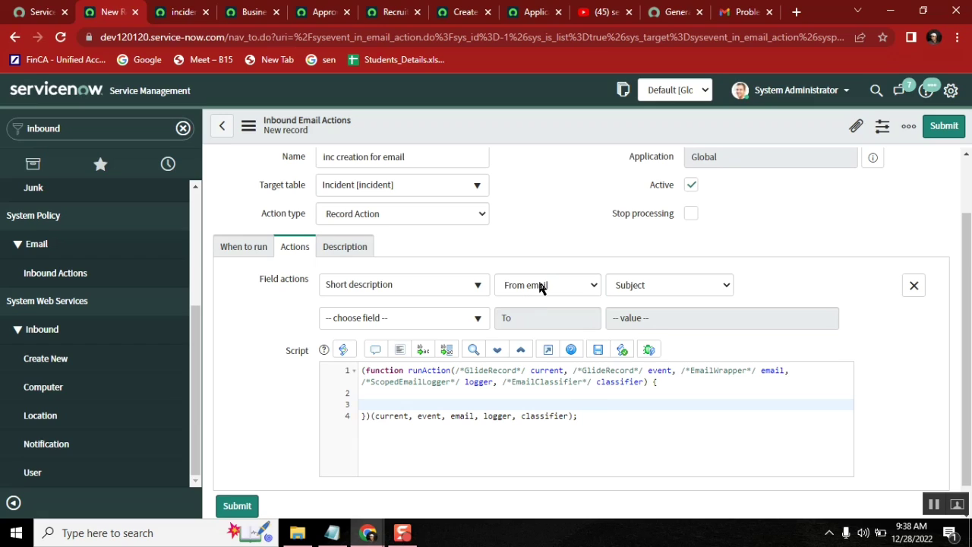
pyautogui.click(540, 285)
pyautogui.click(539, 318)
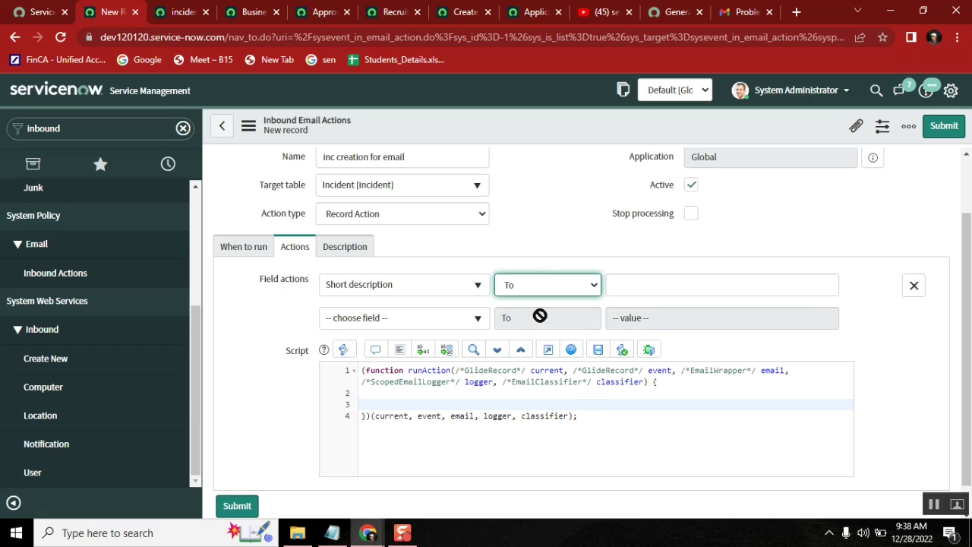
pyautogui.click(617, 284)
pyautogui.click(538, 218)
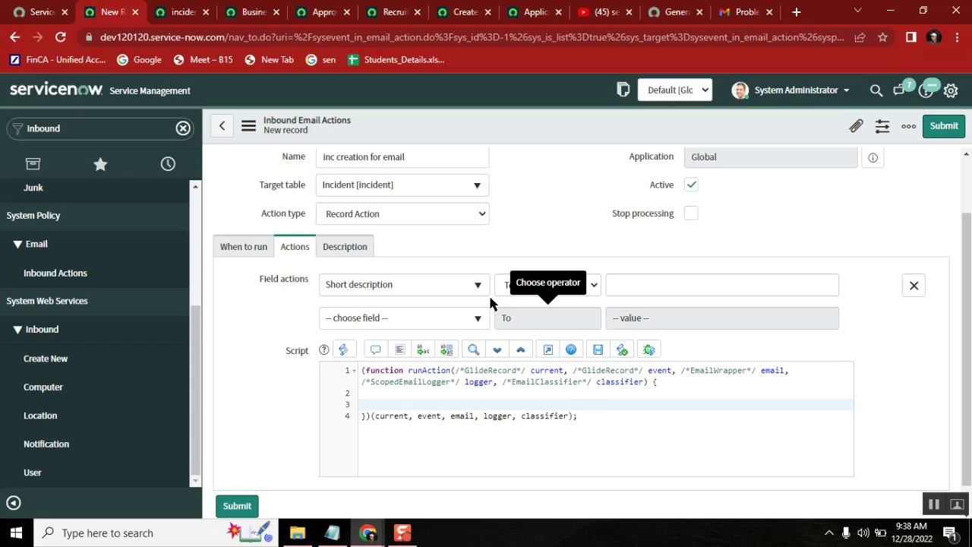
pyautogui.click(676, 294)
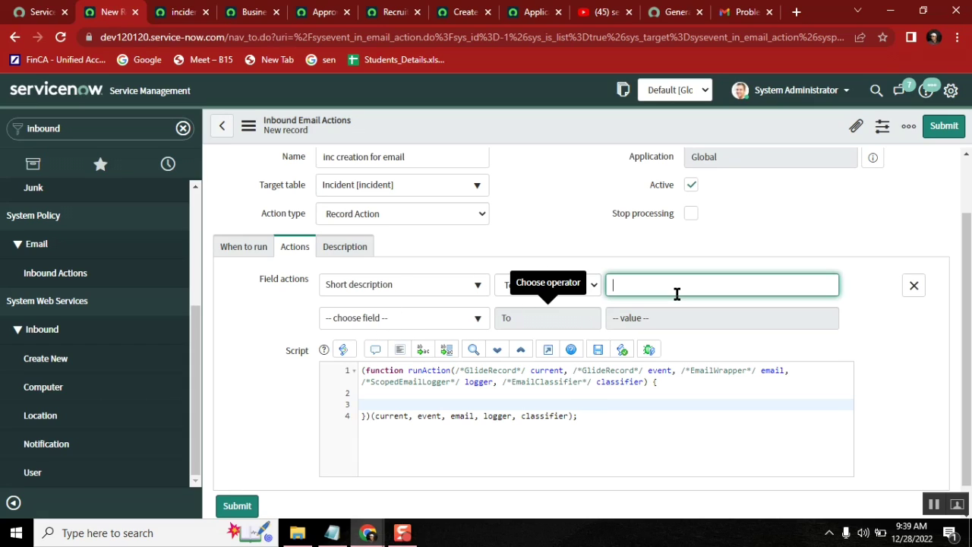
pyautogui.moveTo(581, 196); pyautogui.dragTo(498, 291)
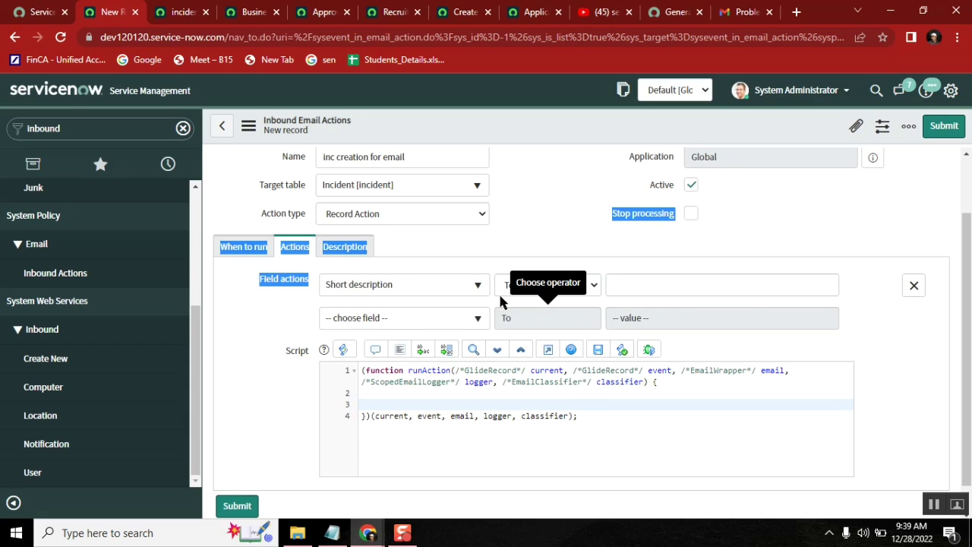
pyautogui.click(502, 287)
pyautogui.click(522, 303)
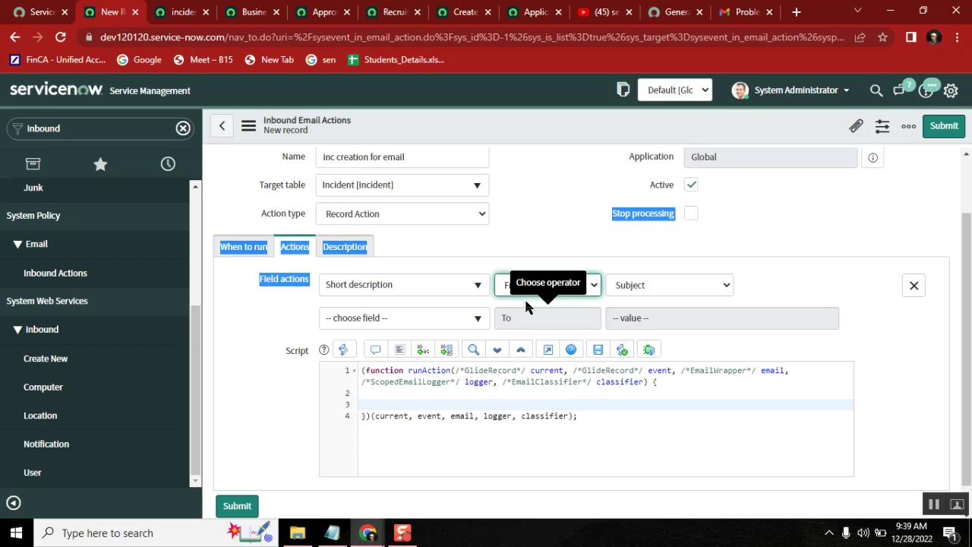
pyautogui.click(641, 289)
pyautogui.click(641, 302)
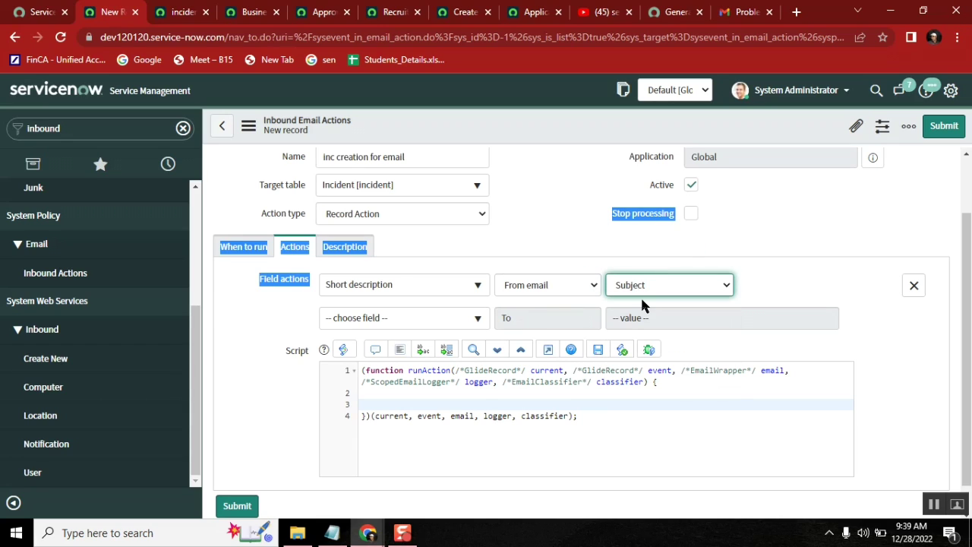
pyautogui.click(530, 180)
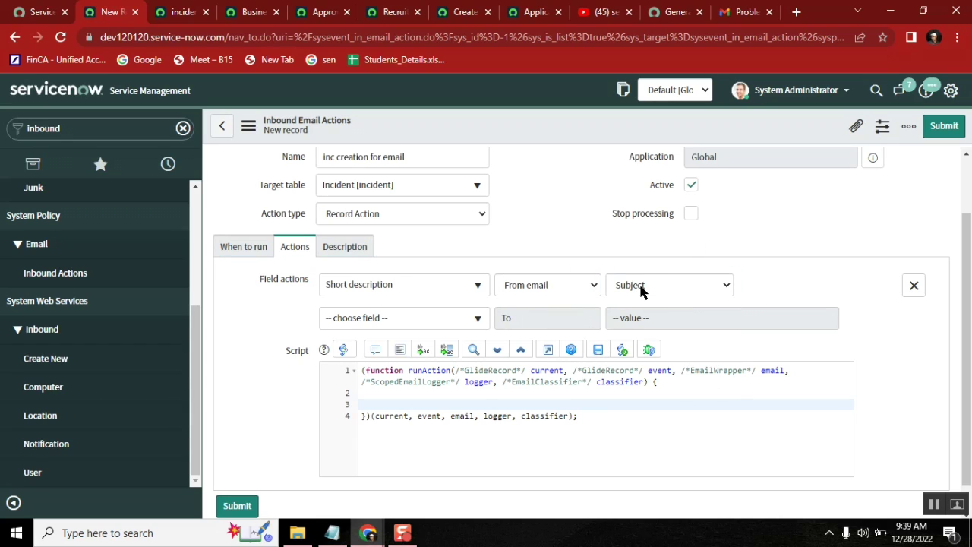
# Step: Review the When to run, Description and Actions tabs, then save 'inc creation for email'
pyautogui.click(232, 249)
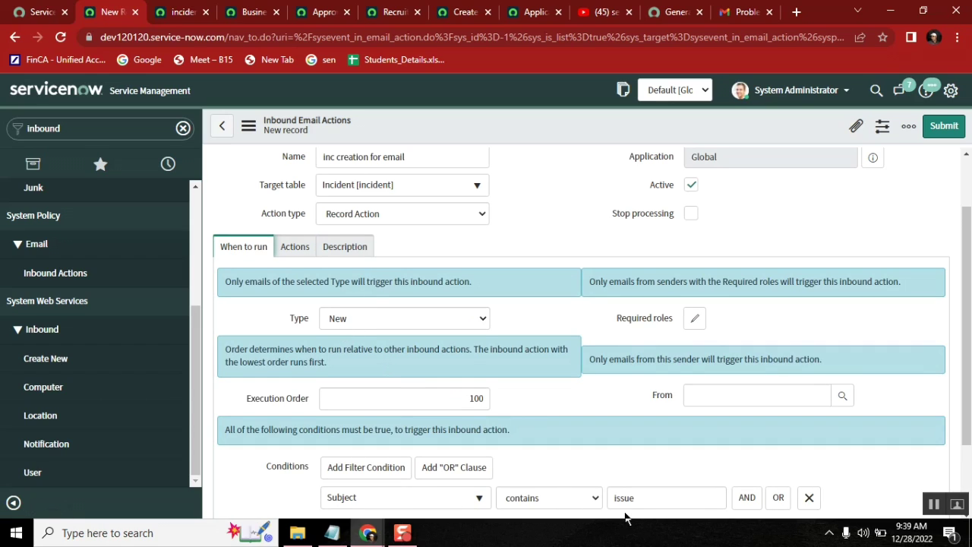
pyautogui.click(336, 251)
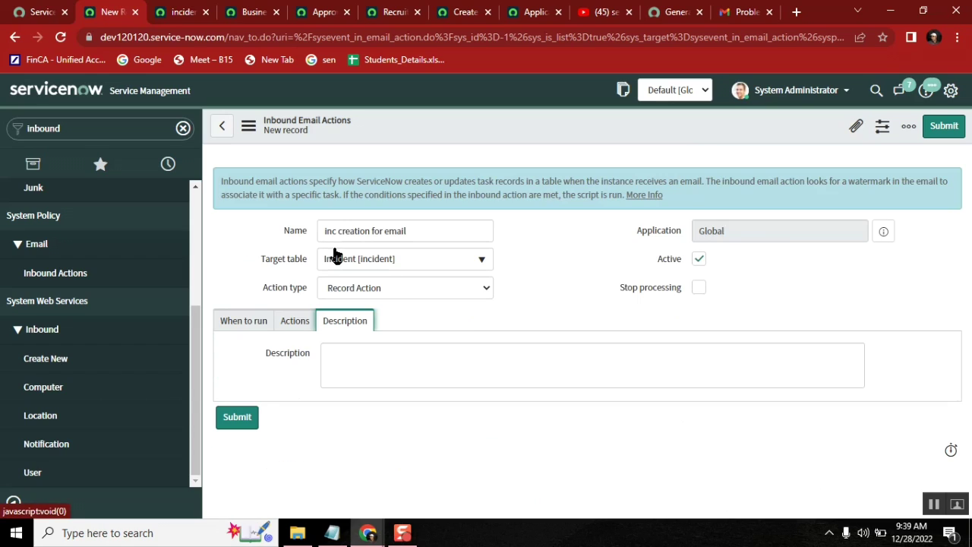
pyautogui.click(290, 325)
pyautogui.click(244, 322)
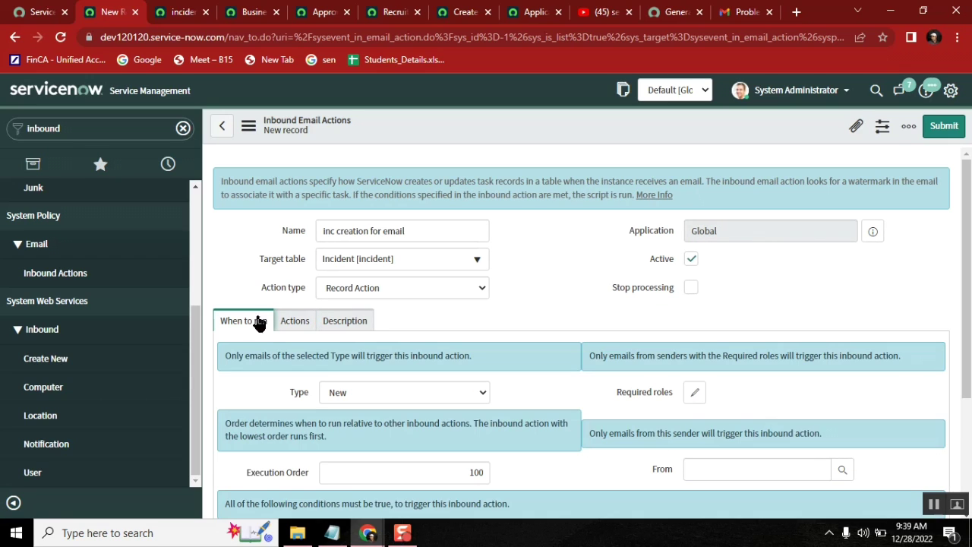
pyautogui.rightClick(552, 123)
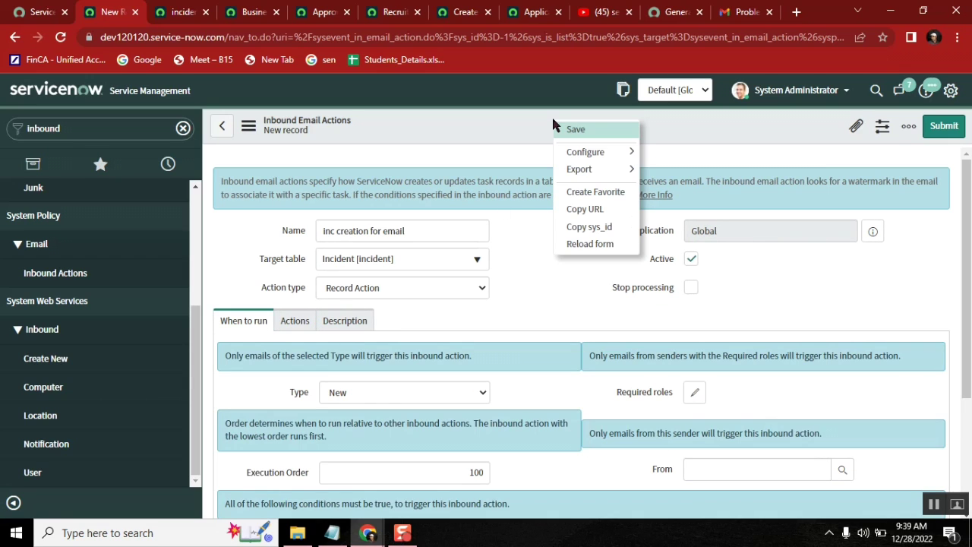
pyautogui.click(595, 132)
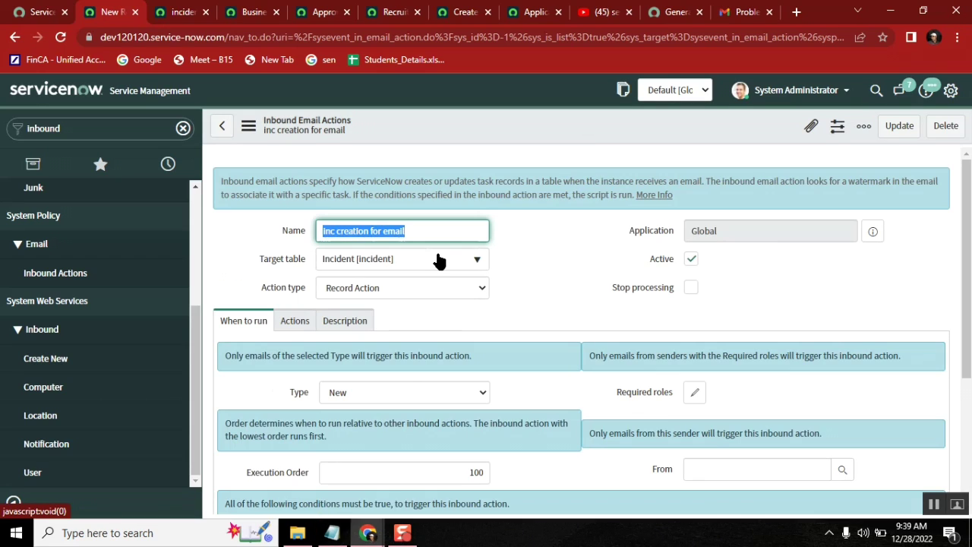
# Step: Toggle Action type to Reply Email and back to Record Action
pyautogui.click(374, 286)
pyautogui.click(379, 318)
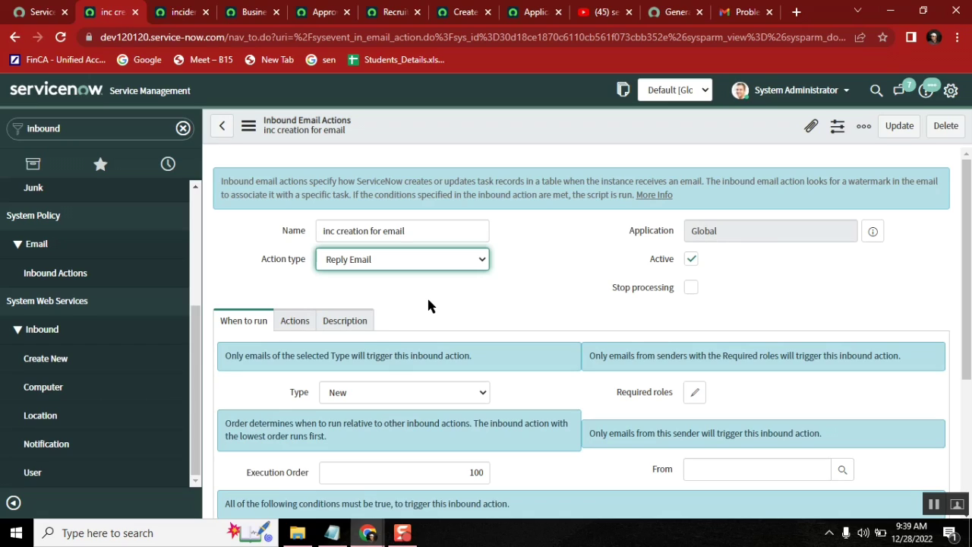
pyautogui.click(403, 259)
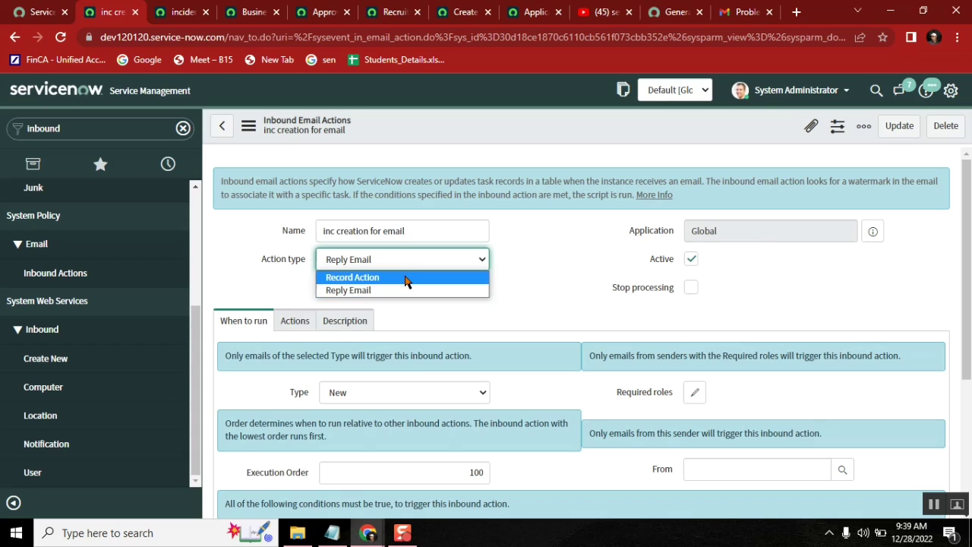
pyautogui.click(403, 276)
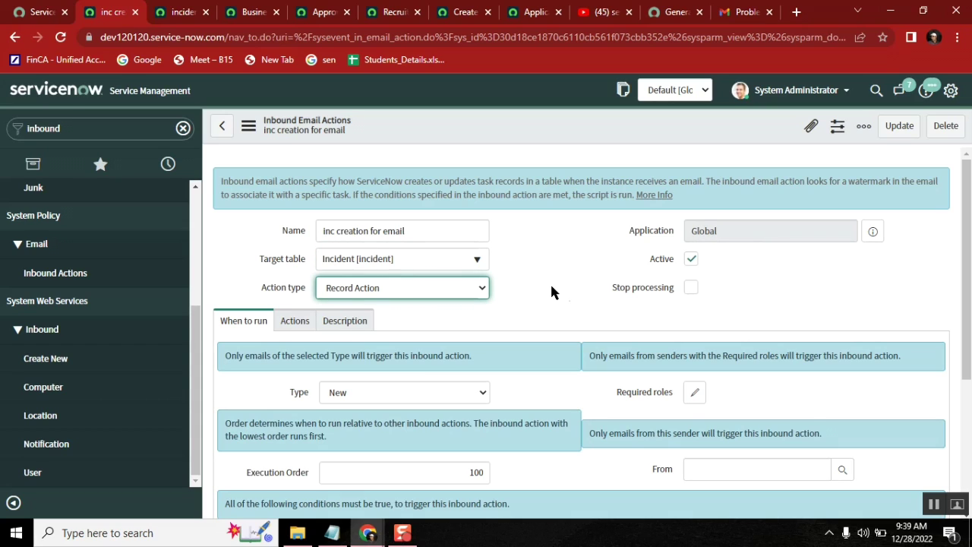
# Step: Send the 'issue with pen drive' Gmail draft with the body 'test'
pyautogui.click(725, 13)
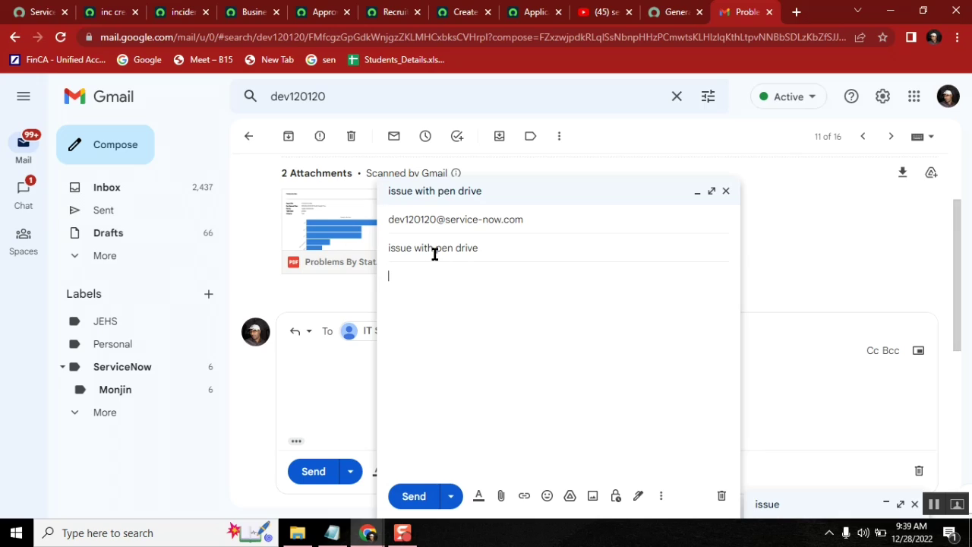
pyautogui.write('test')
pyautogui.click(412, 496)
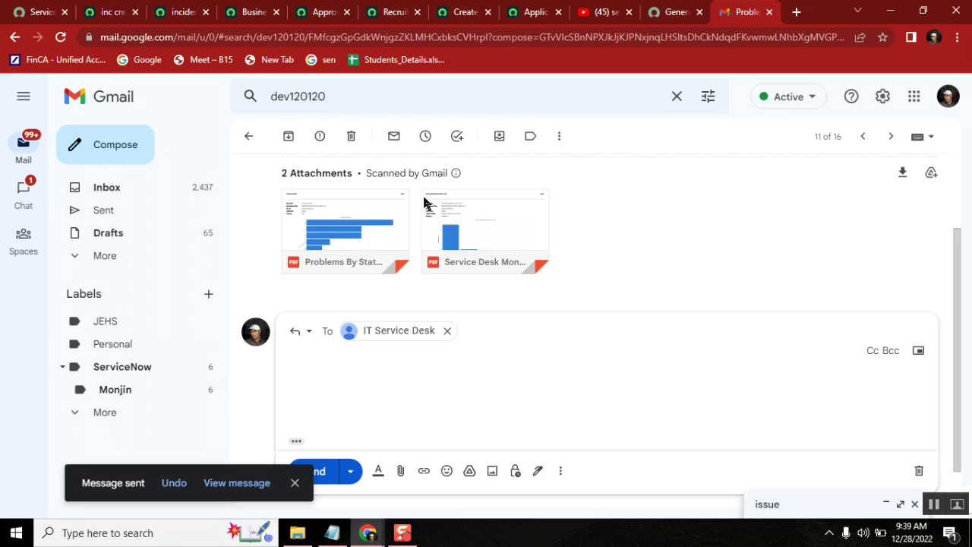
pyautogui.click(110, 21)
# Step: Filter the navigator for 'emails', open the Emails log in a new tab, and refresh today's list
pyautogui.doubleClick(77, 126)
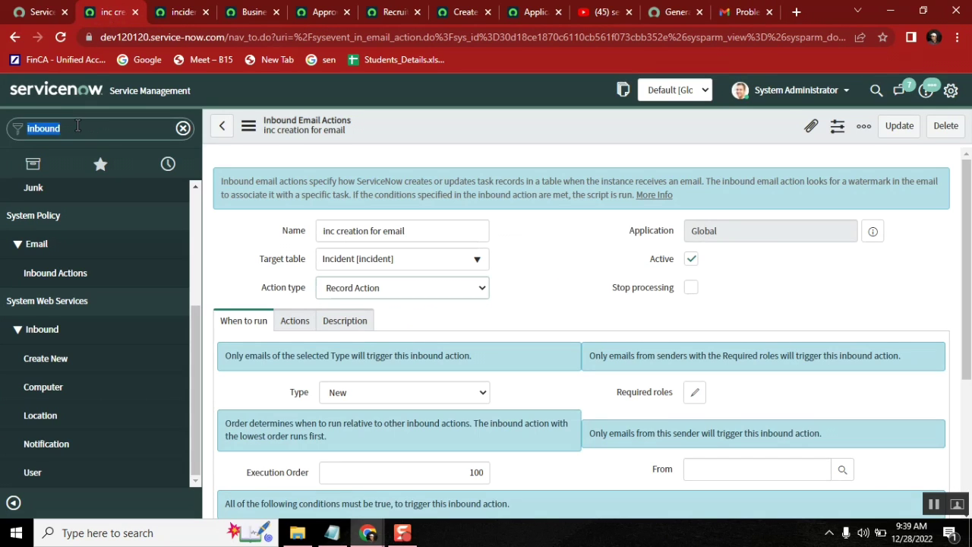
pyautogui.write('emails')
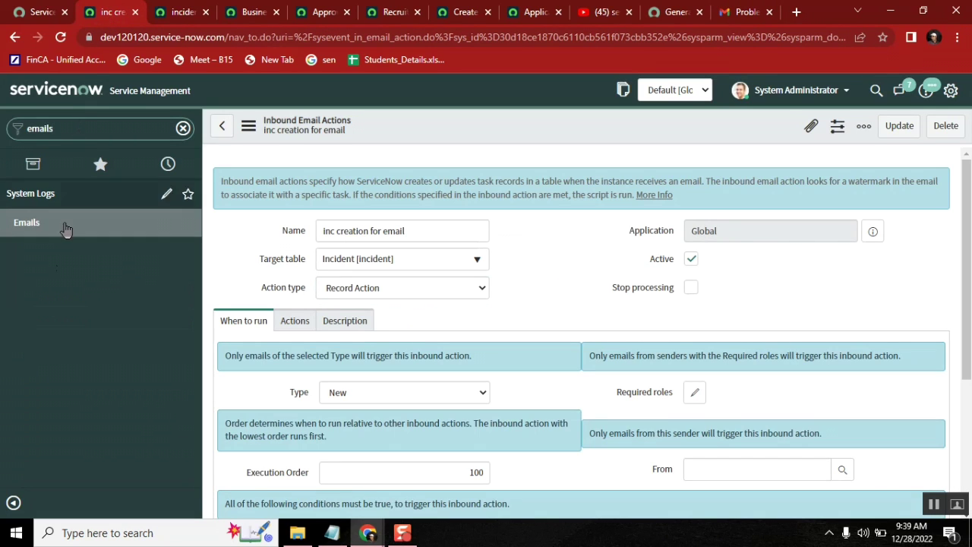
pyautogui.middleClick(26, 226)
pyautogui.click(161, 13)
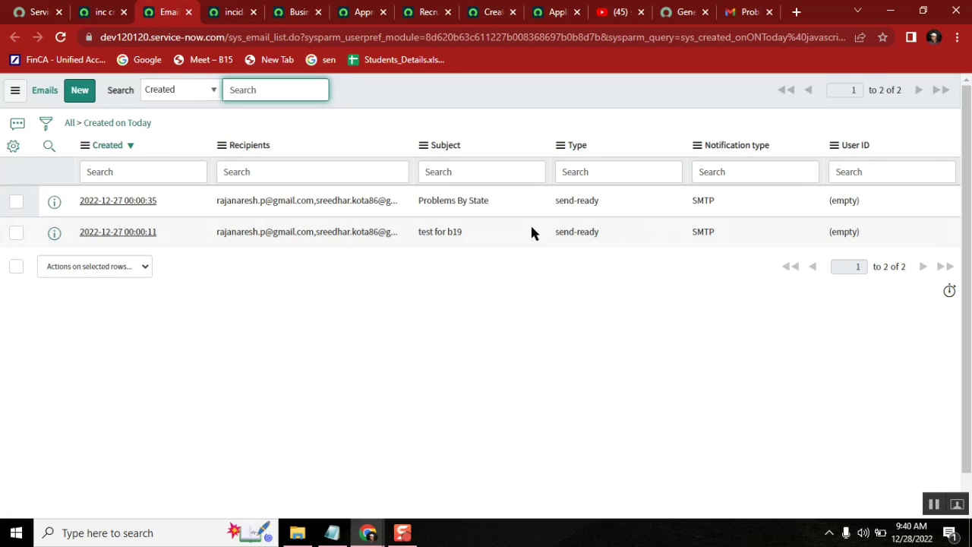
pyautogui.click(140, 125)
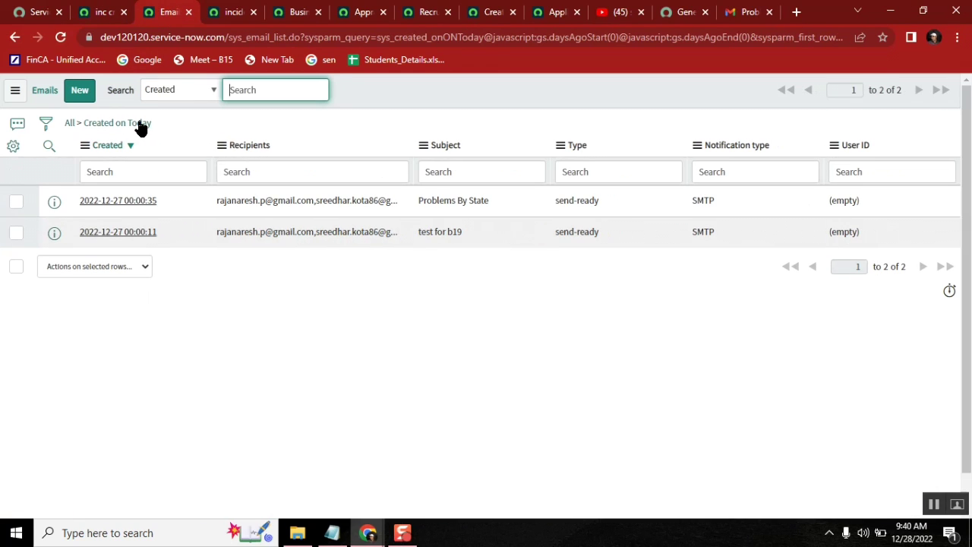
pyautogui.click(140, 124)
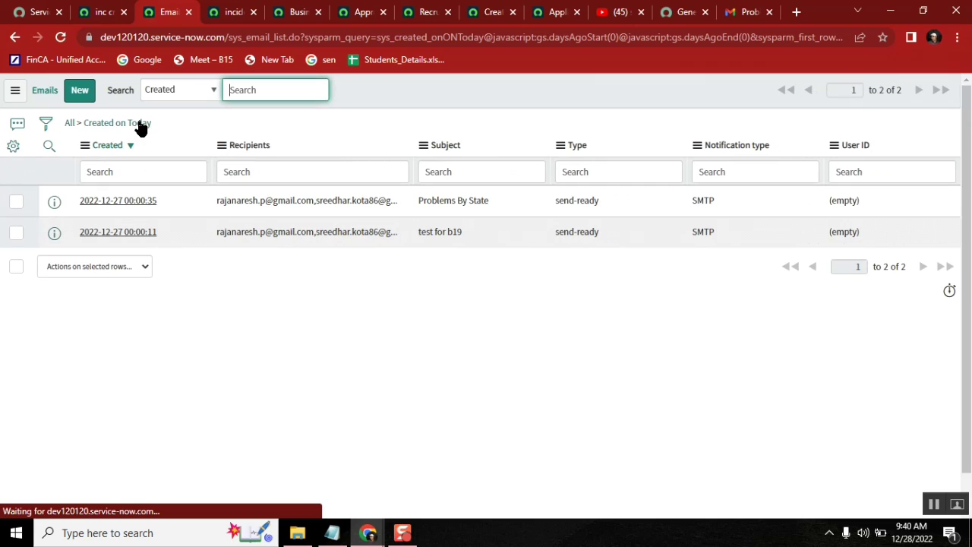
pyautogui.click(140, 124)
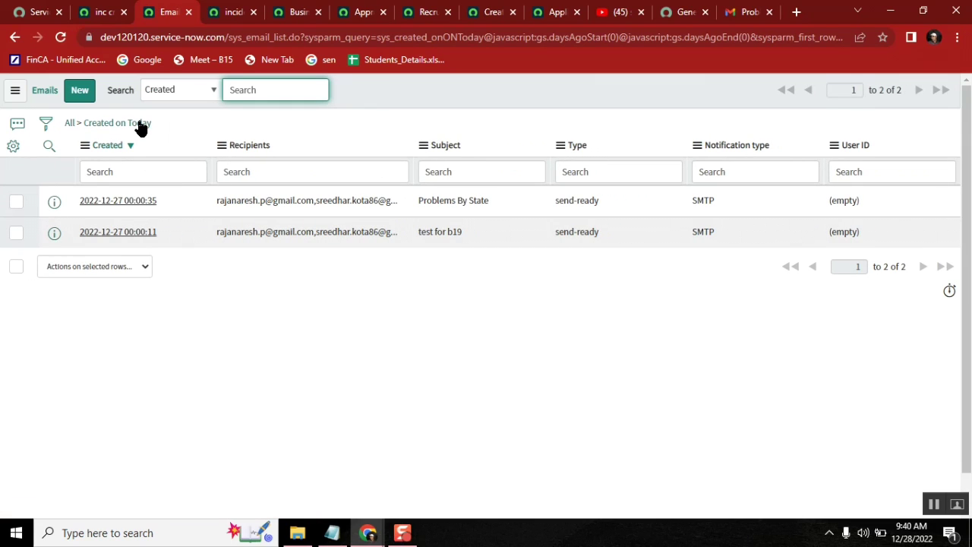
# Step: Check Gmail's Sent folder and refresh today's Emails list again, still showing only two emails
pyautogui.click(741, 14)
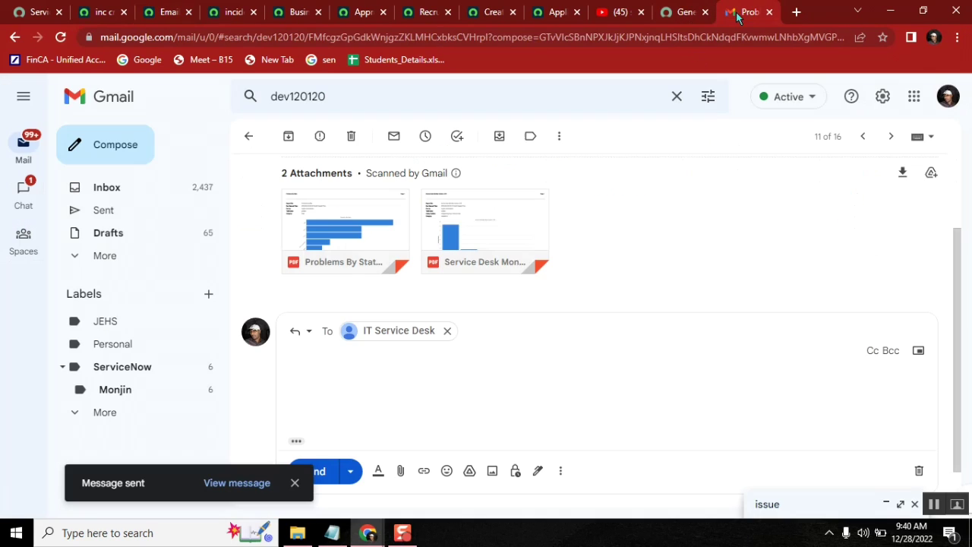
pyautogui.click(106, 211)
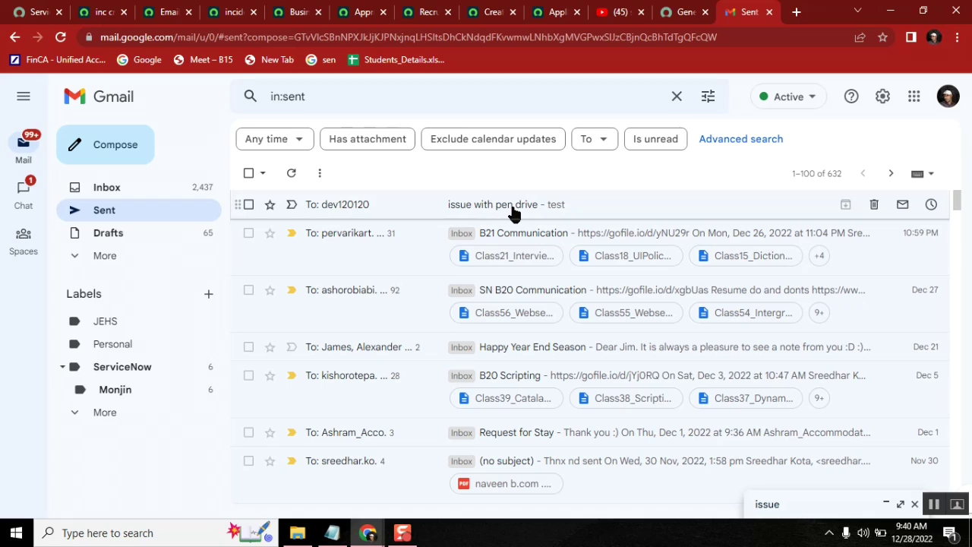
pyautogui.click(103, 12)
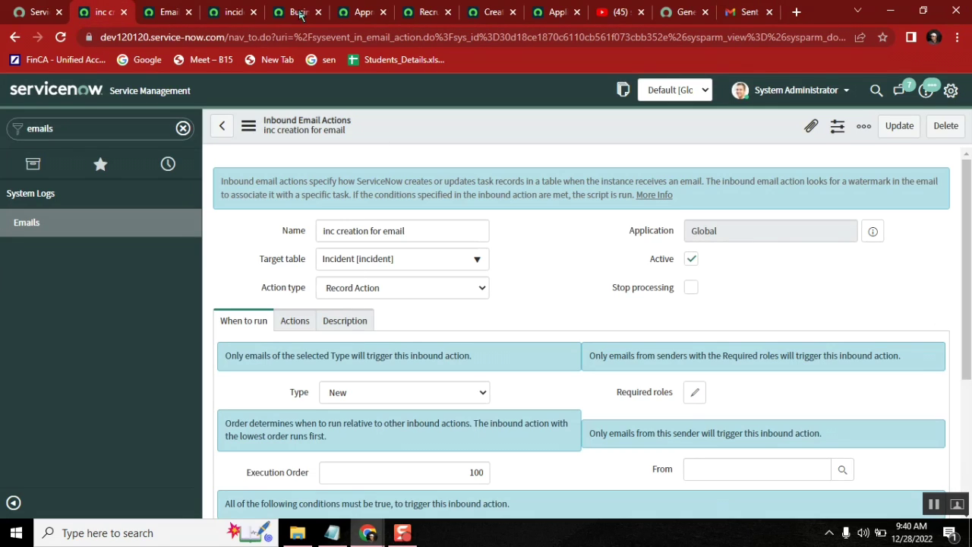
pyautogui.click(159, 14)
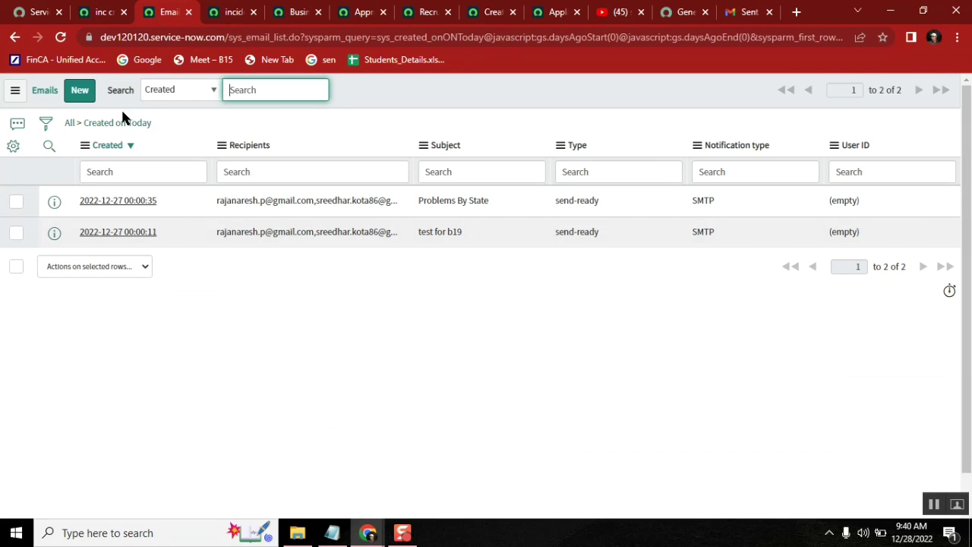
pyautogui.click(134, 127)
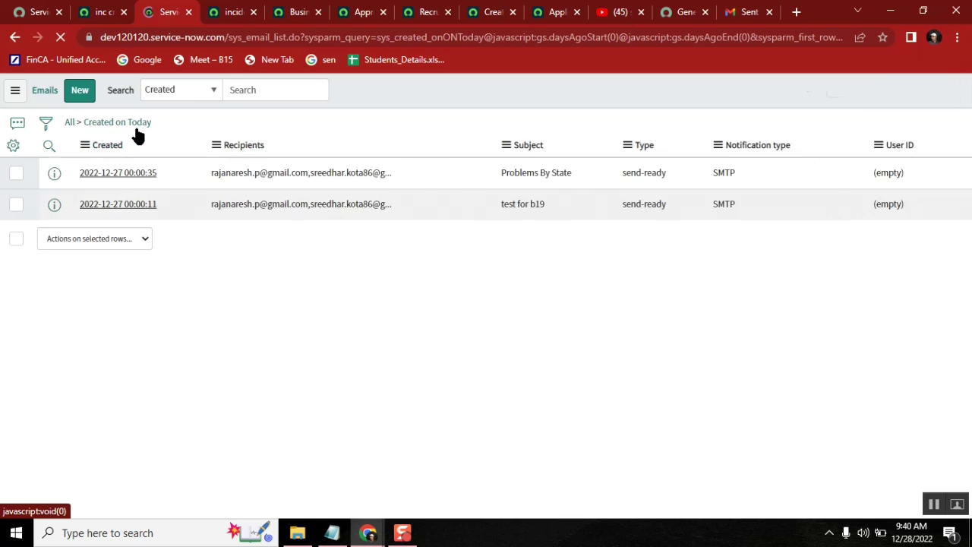
pyautogui.click(88, 12)
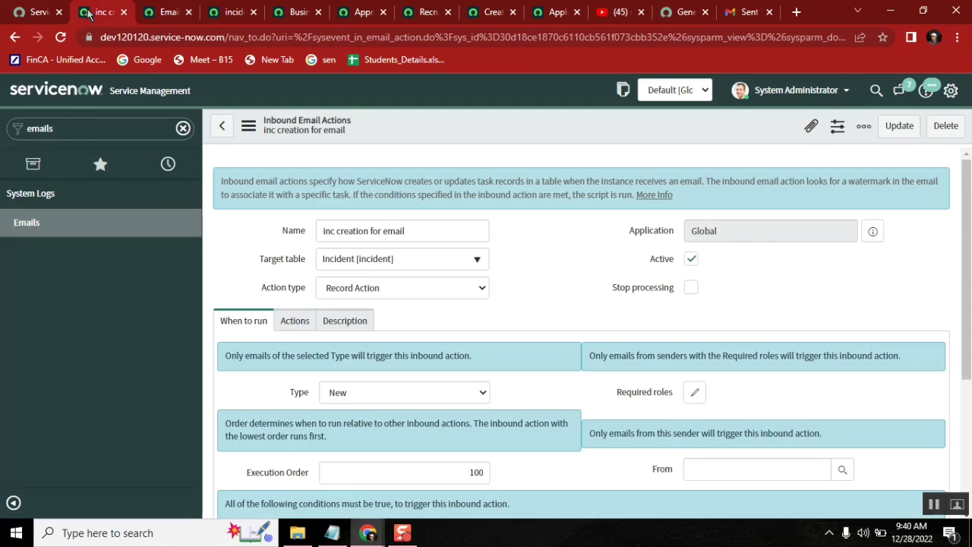
pyautogui.click(79, 129)
# Step: Find Email Properties with the 'system proper' filter and save it to enable email receiving
pyautogui.write('system prope')
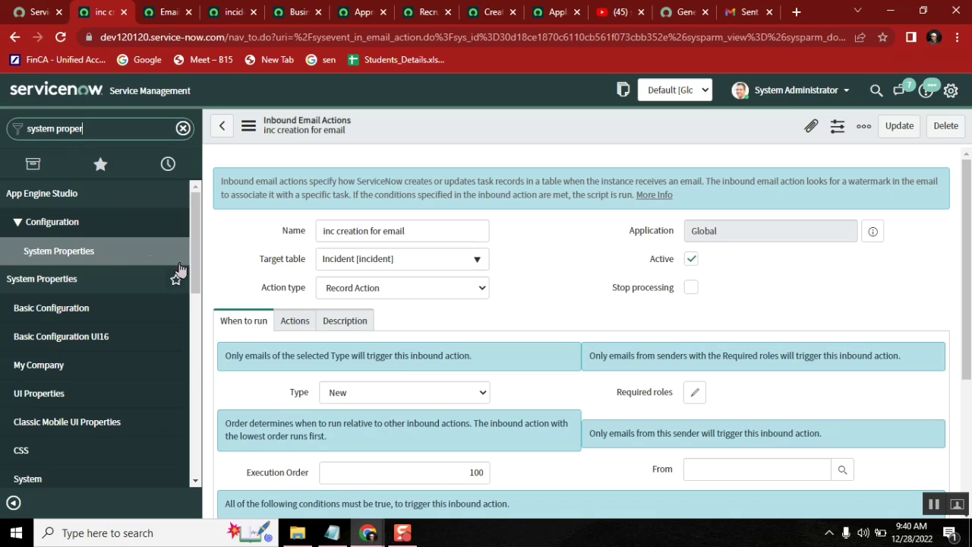
pyautogui.write('r')
pyautogui.scroll(-2, 194, 288)
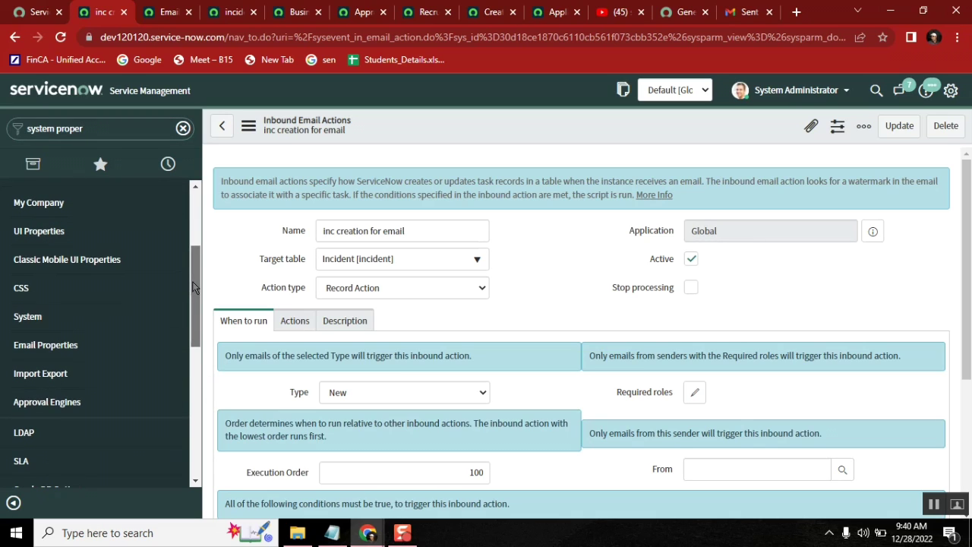
pyautogui.keyDown('ctrl'); pyautogui.click(70, 350); pyautogui.keyUp('ctrl')
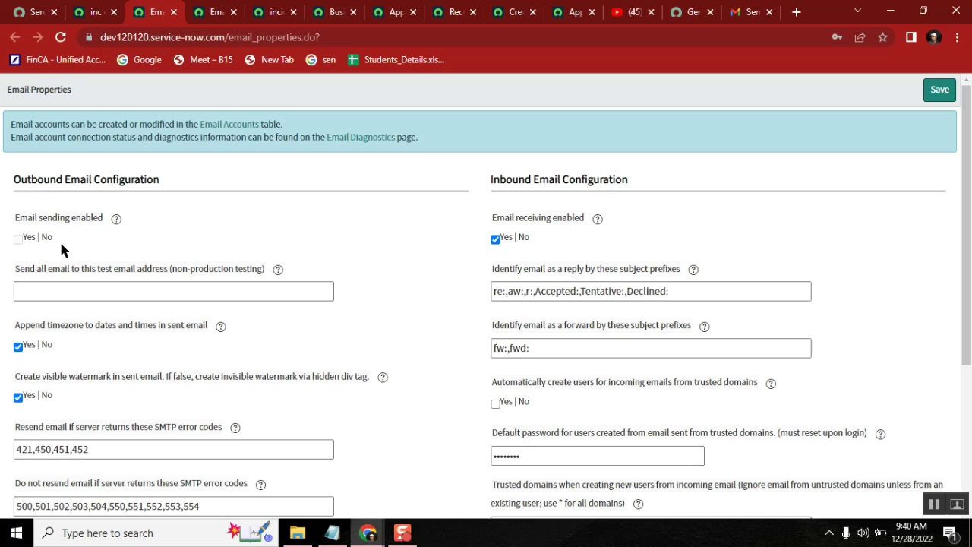
pyautogui.click(939, 89)
pyautogui.click(748, 13)
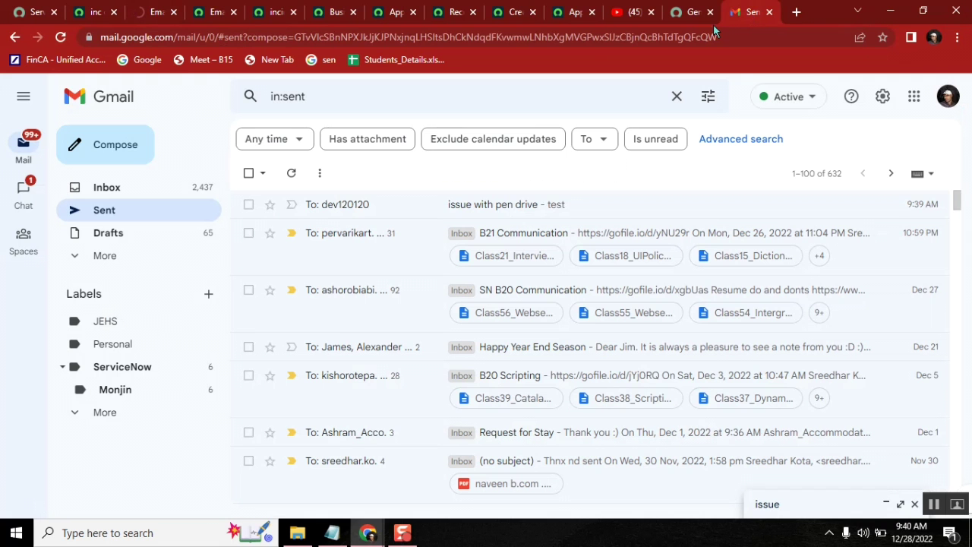
# Step: Copy the instance address from the sent email into a new message titled 'issue with pen drive'
pyautogui.click(361, 210)
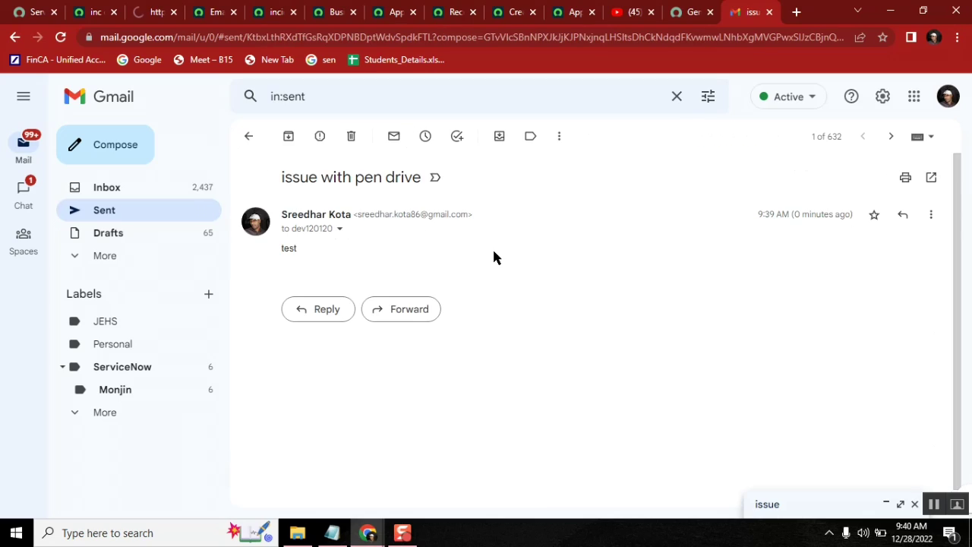
pyautogui.click(340, 230)
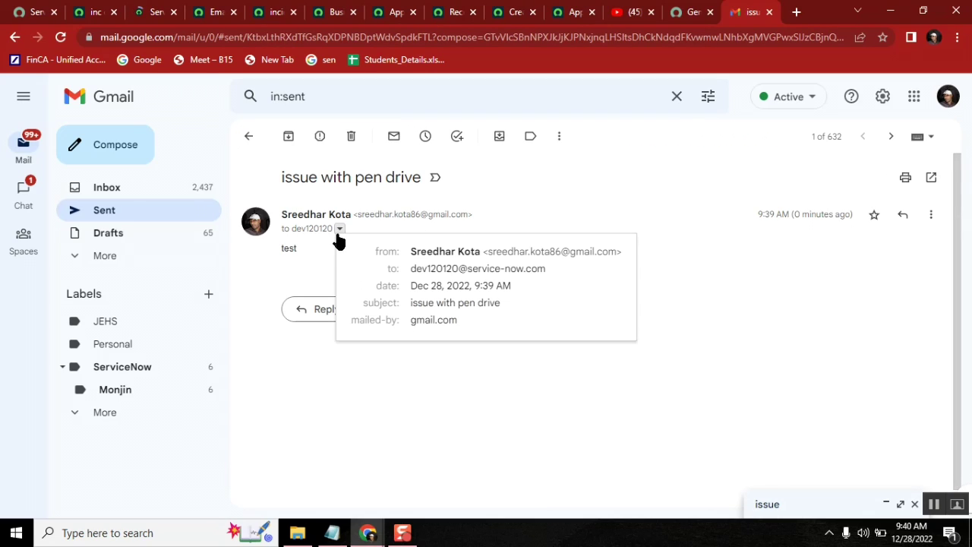
pyautogui.moveTo(547, 268); pyautogui.dragTo(410, 273)
pyautogui.hotkey('ctrl', 'c')
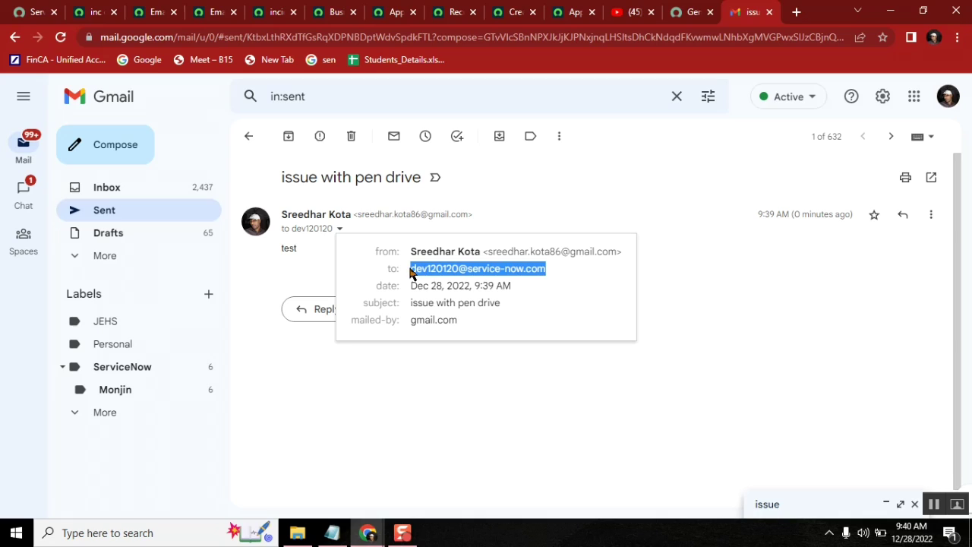
pyautogui.click(118, 149)
pyautogui.hotkey('ctrl', 'v')
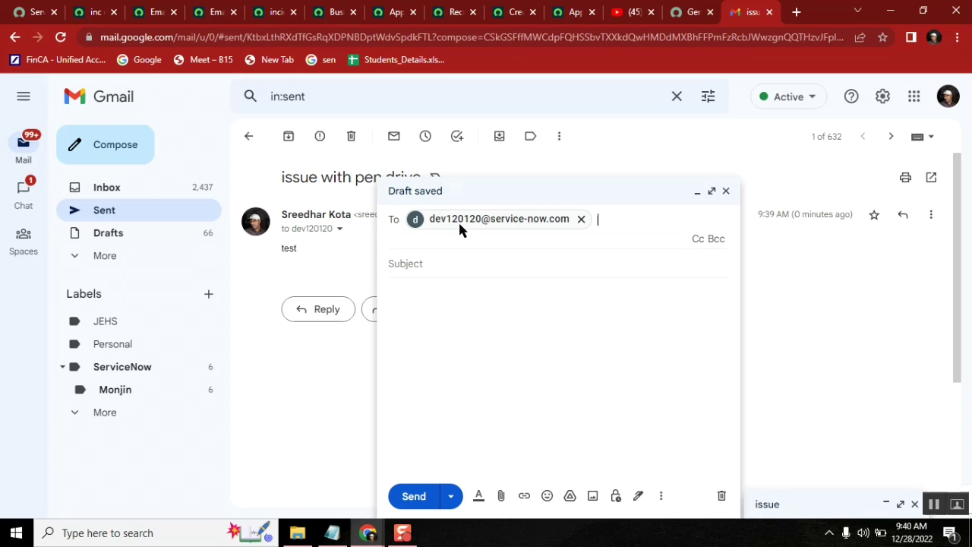
pyautogui.click(502, 259)
pyautogui.write('iss')
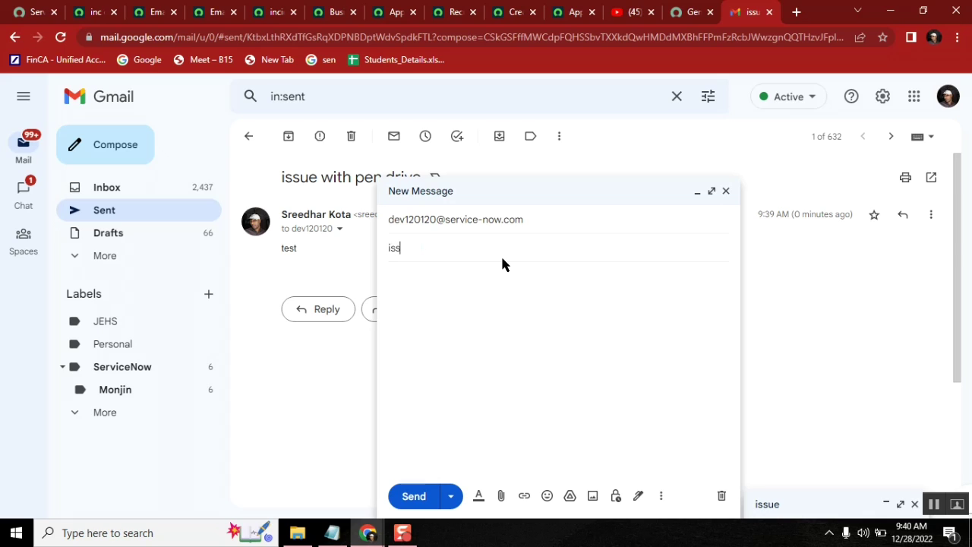
pyautogui.write('ue with pend')
pyautogui.press('BackSpace')
pyautogui.write('drive')
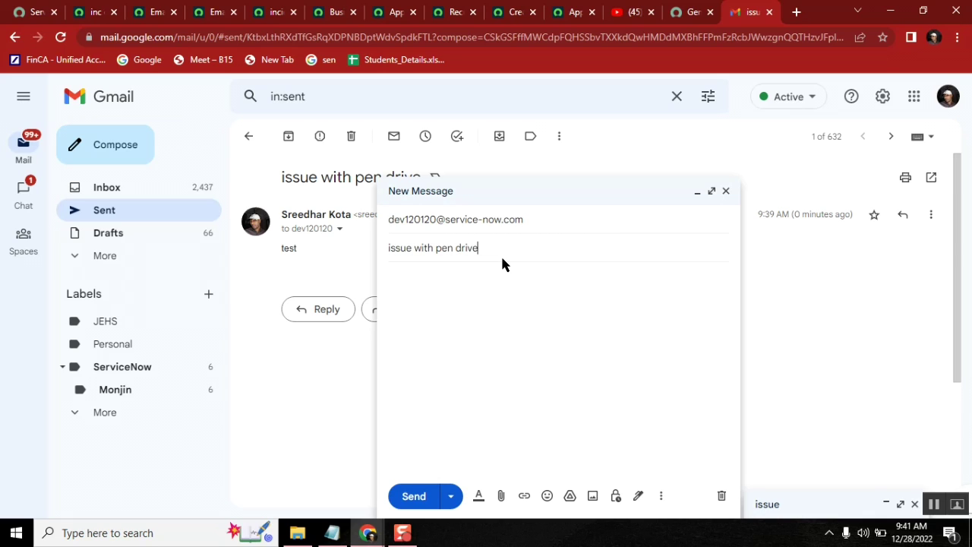
pyautogui.click(154, 12)
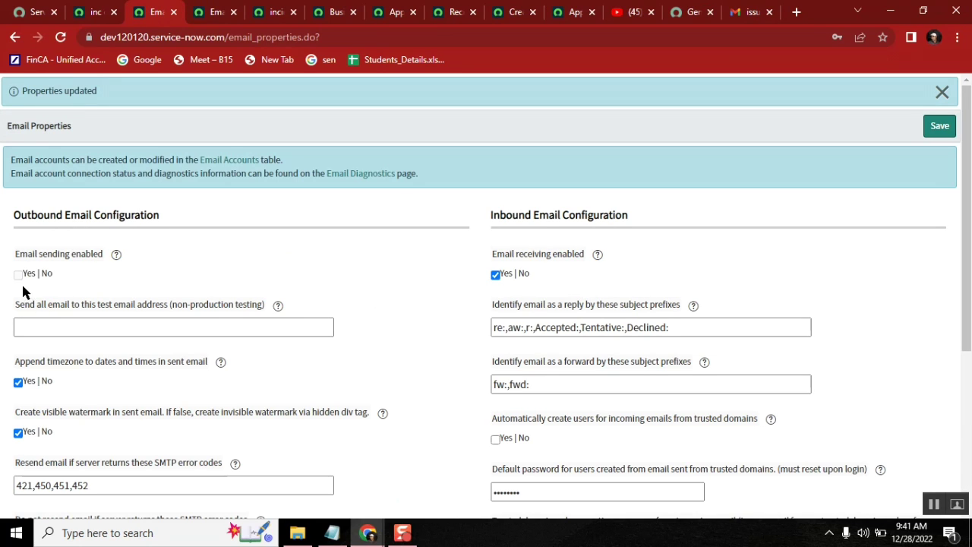
# Step: Empty the Trusted domains field in Email Properties and save the properties
pyautogui.moveTo(967, 194); pyautogui.dragTo(967, 288)
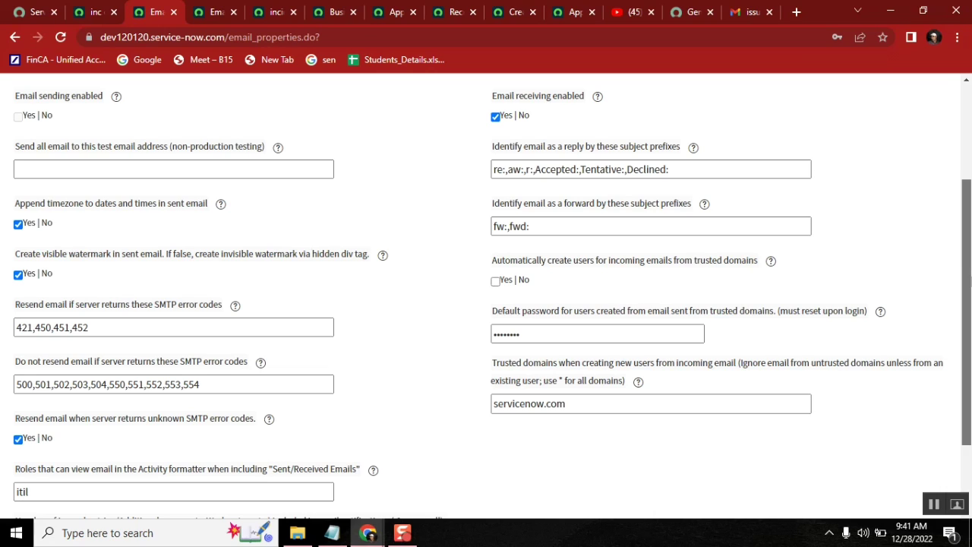
pyautogui.moveTo(967, 288); pyautogui.dragTo(969, 271)
pyautogui.click(623, 417)
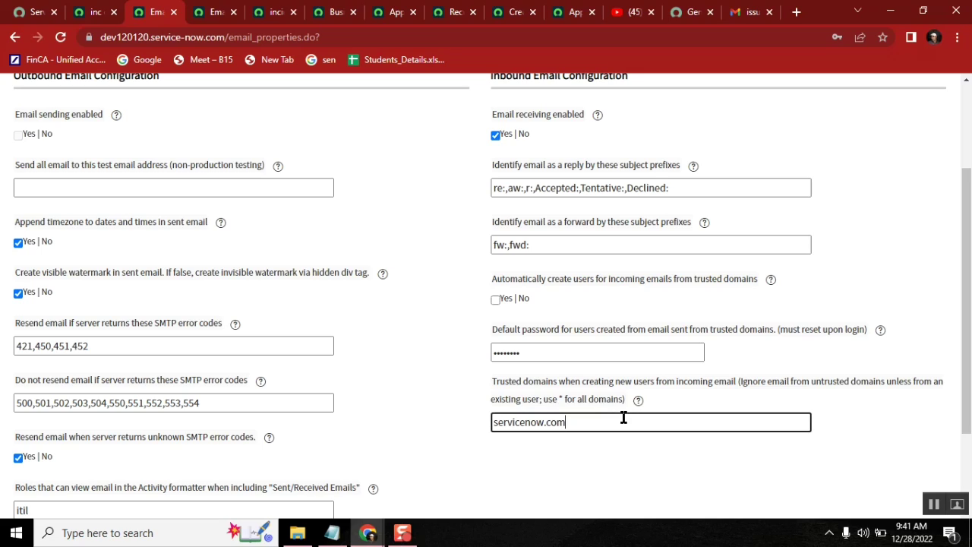
pyautogui.write('@g')
pyautogui.hotkey('ctrl', 'a')
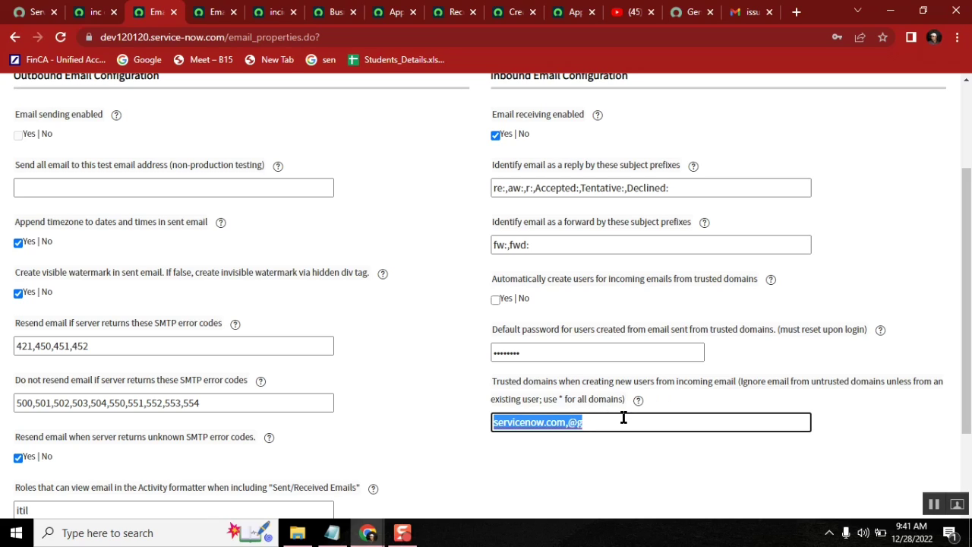
pyautogui.press('BackSpace')
pyautogui.click(604, 492)
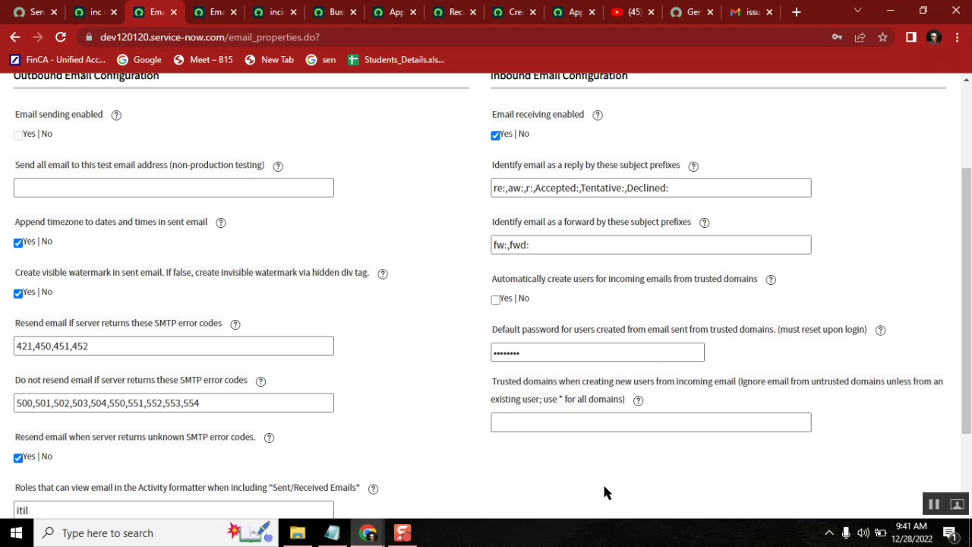
pyautogui.moveTo(966, 304); pyautogui.dragTo(966, 221)
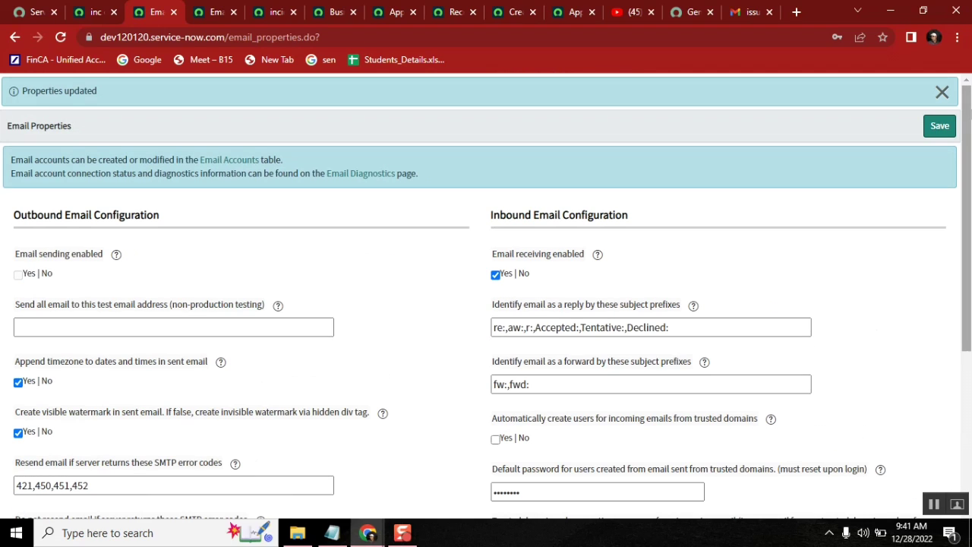
pyautogui.click(940, 126)
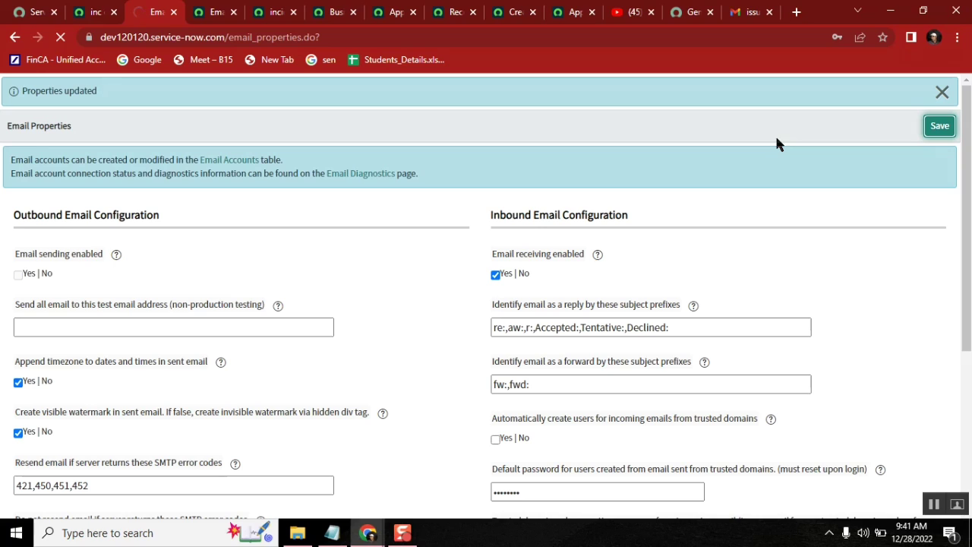
# Step: Send the 'issue with pen drive' Gmail draft to the ServiceNow instance address
pyautogui.click(743, 13)
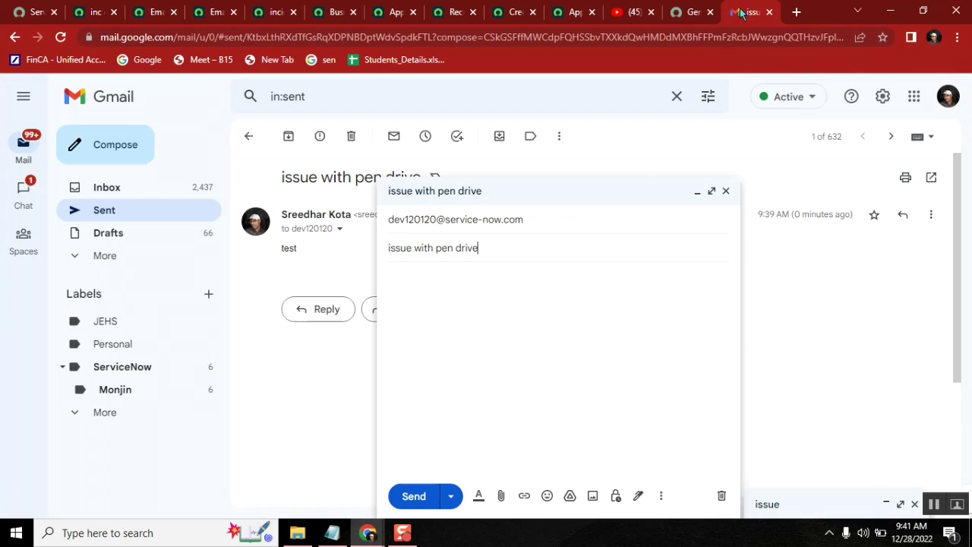
pyautogui.click(416, 501)
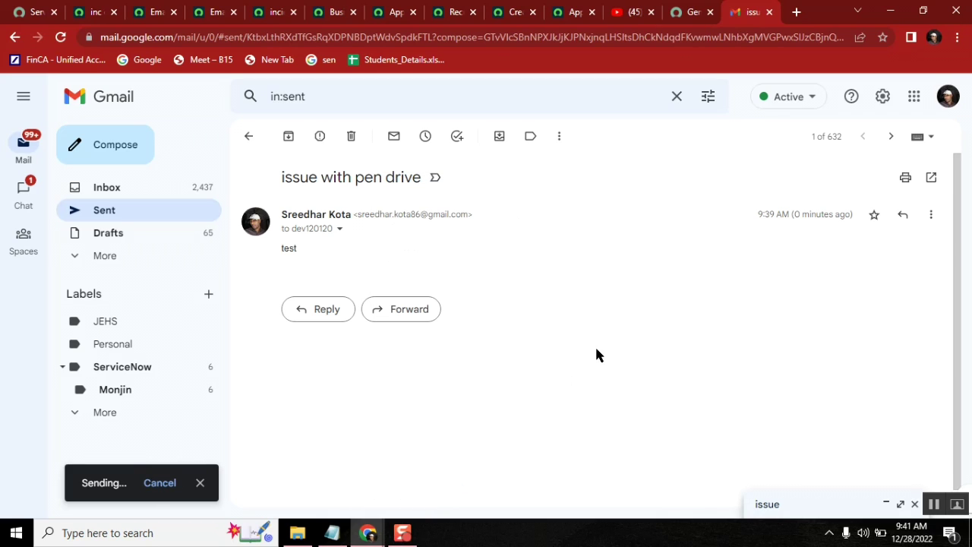
# Step: Reload the ServiceNow Emails list filtered to Created on Today to check for the new email
pyautogui.click(154, 14)
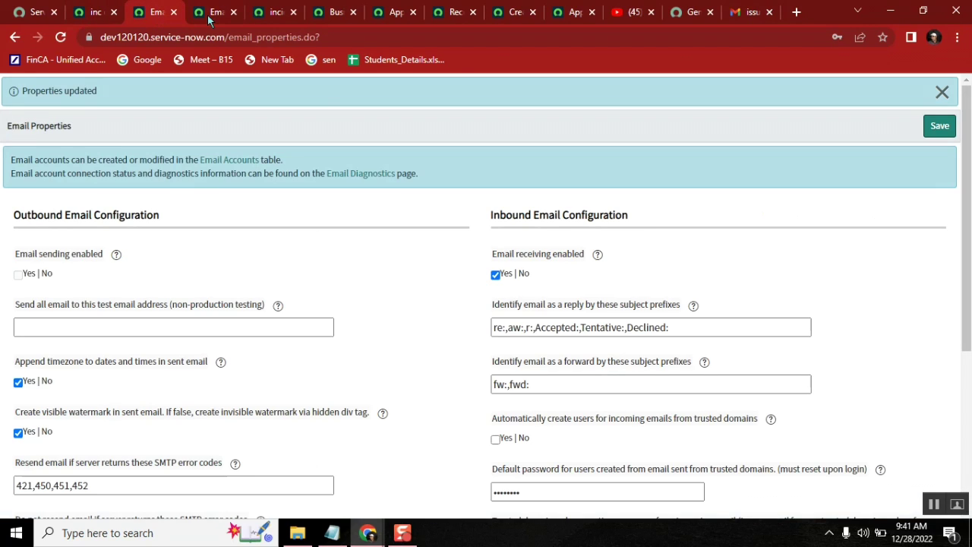
pyautogui.click(214, 13)
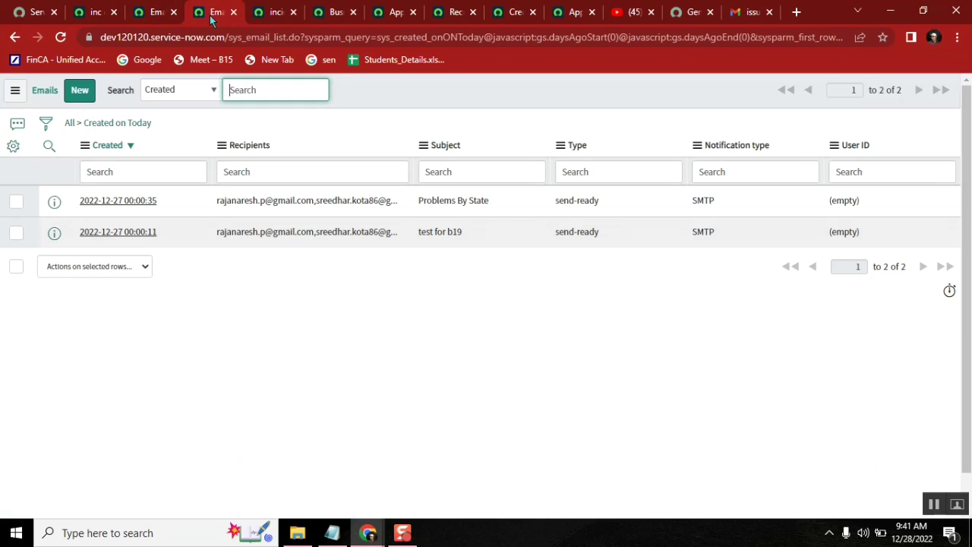
pyautogui.click(128, 125)
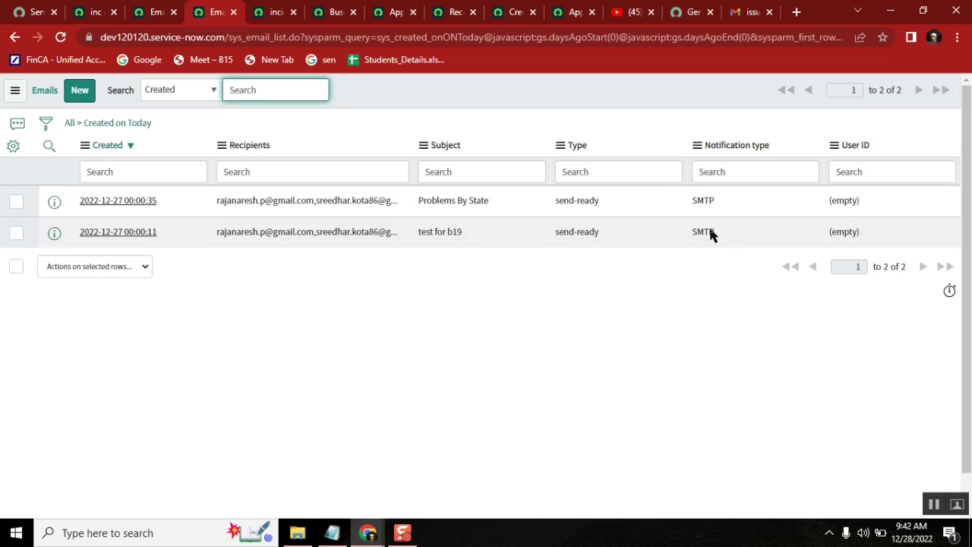
# Step: Open the incident list in a new tab using incident.LIST in the navigator filter
pyautogui.click(89, 13)
pyautogui.click(95, 128)
pyautogui.write('in')
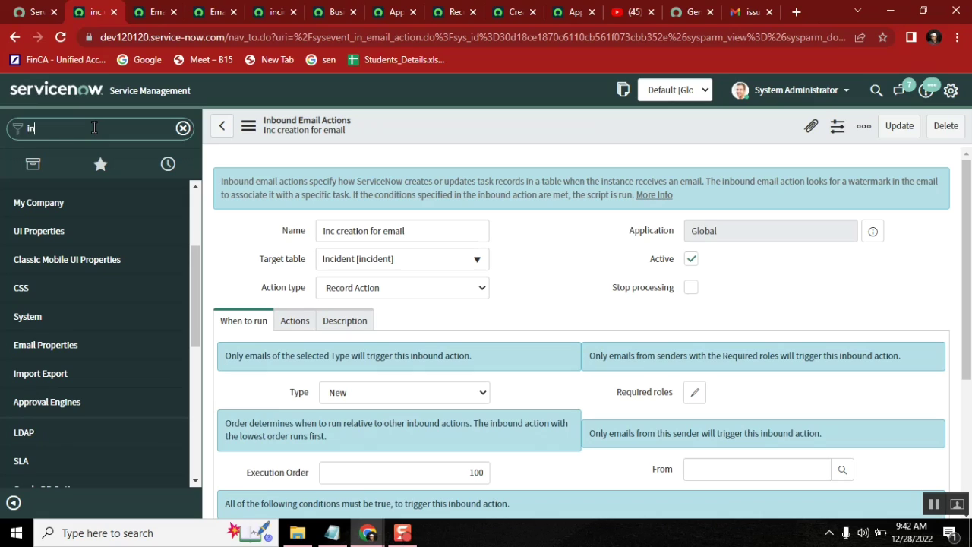
pyautogui.write('cident')
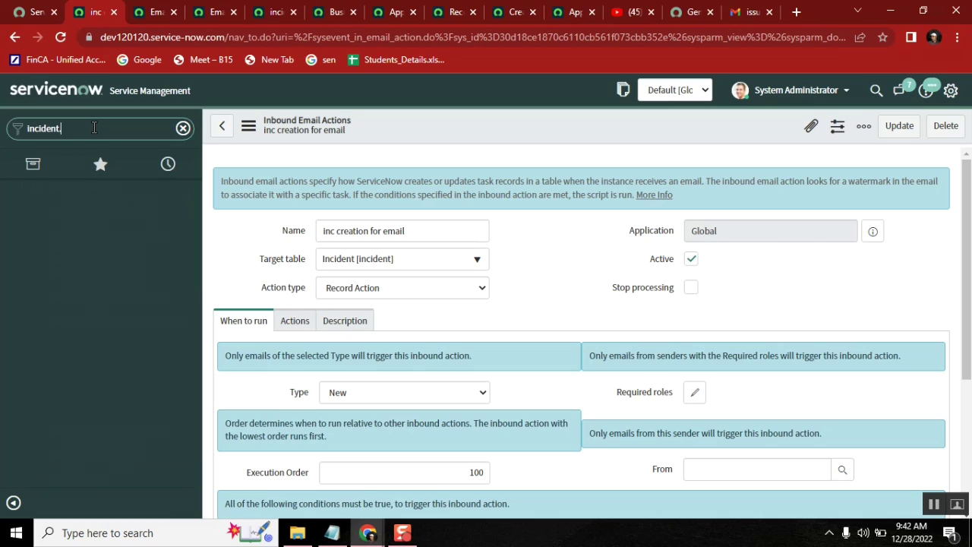
pyautogui.write('.LIST')
pyautogui.press('Return')
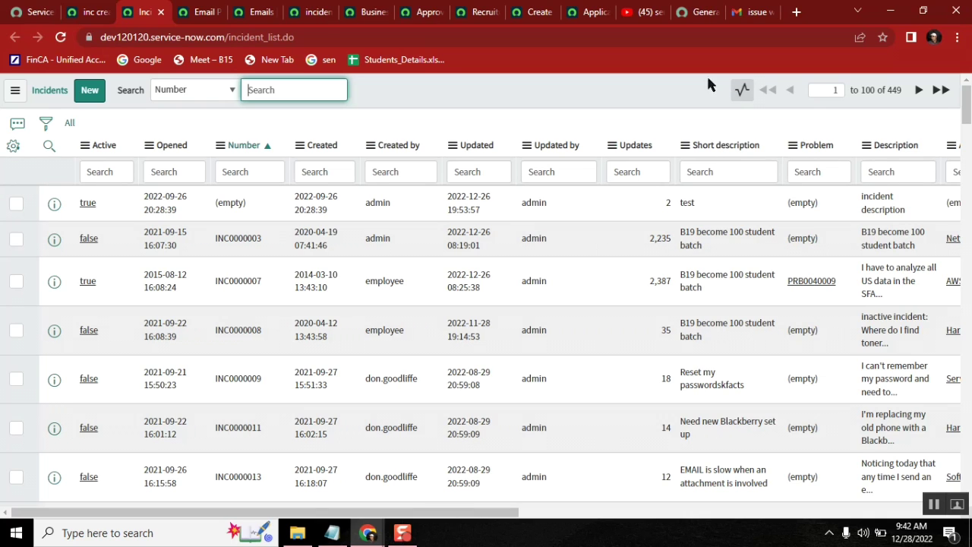
# Step: Check Email Properties and refresh today's Emails list for the new message
pyautogui.click(91, 13)
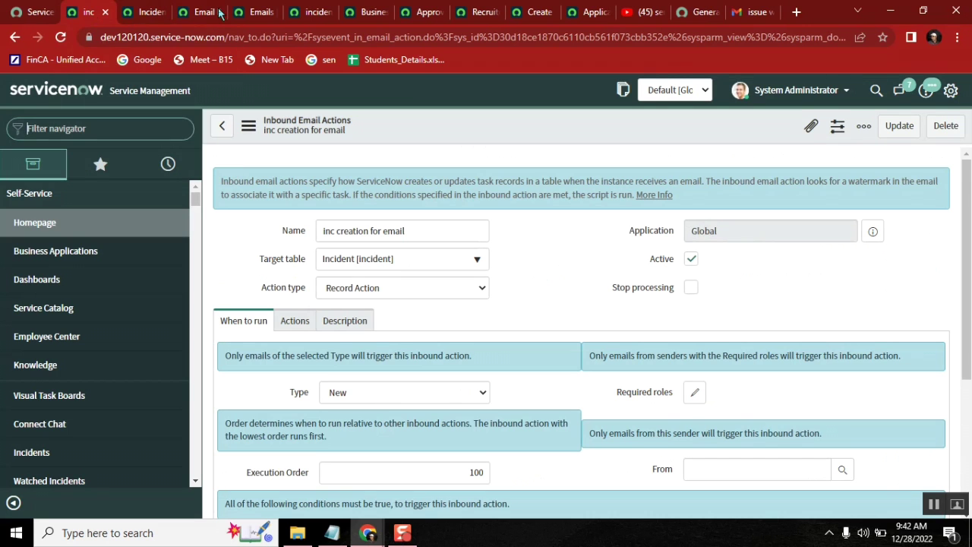
pyautogui.click(195, 12)
pyautogui.click(143, 10)
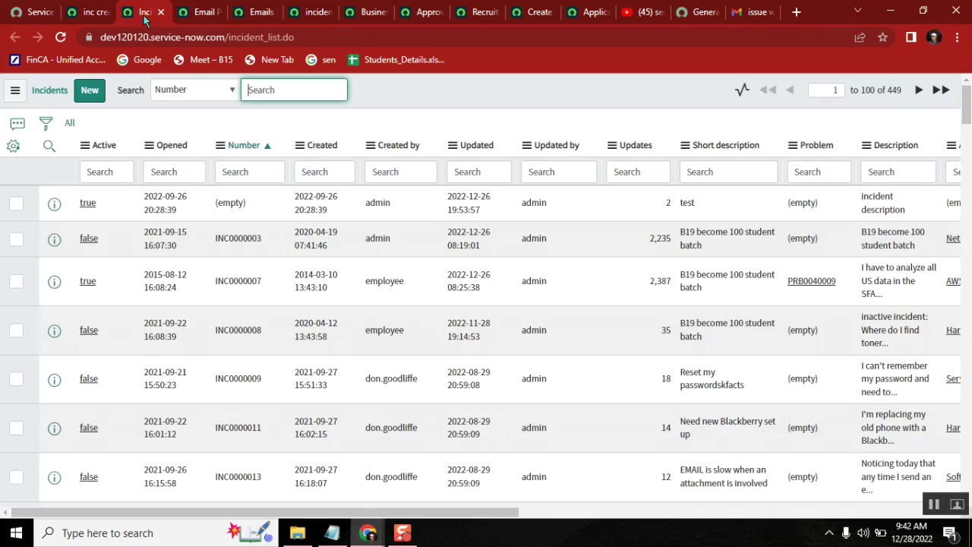
pyautogui.click(251, 16)
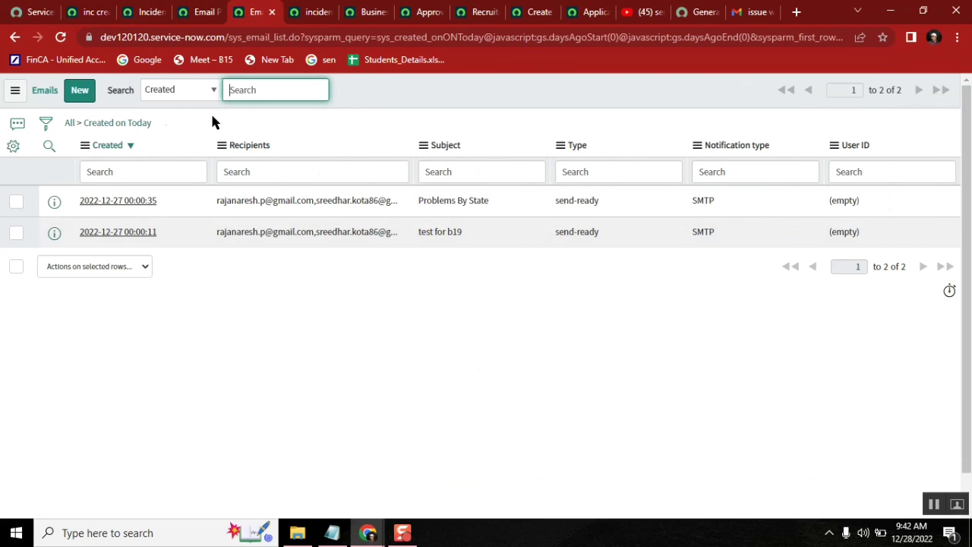
pyautogui.click(122, 124)
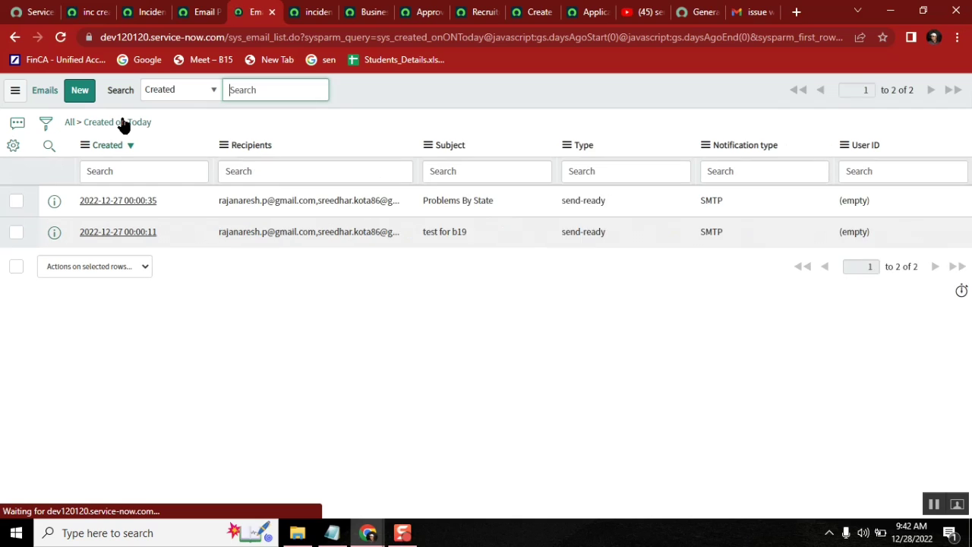
# Step: Filter the navigator by 'inbound' to find System Policy > Email > Inbound Actions
pyautogui.click(80, 13)
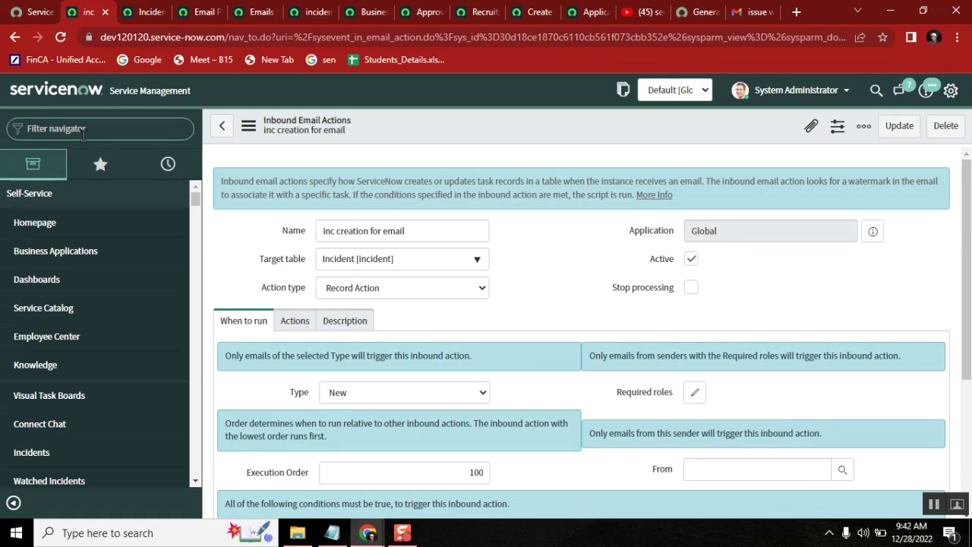
pyautogui.click(82, 131)
pyautogui.write('email')
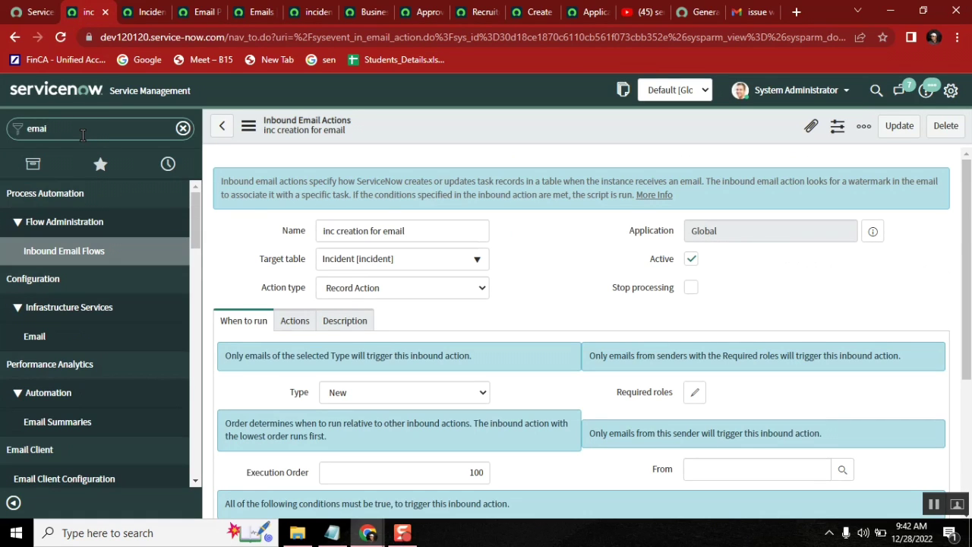
pyautogui.press('BackSpace')
pyautogui.press('BackSpace')
pyautogui.press('BackSpace')
pyautogui.press('BackSpace')
pyautogui.press('BackSpace')
pyautogui.write('in')
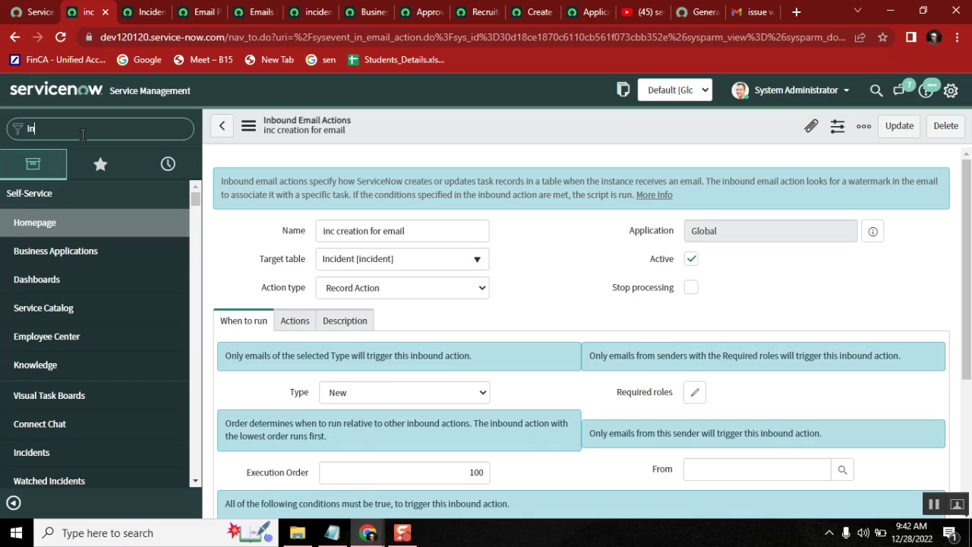
pyautogui.write('bo')
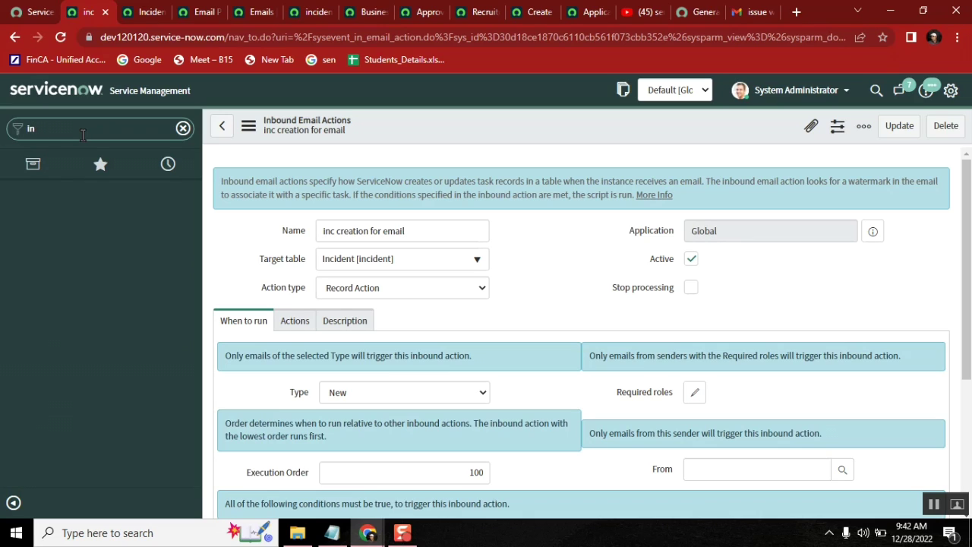
pyautogui.write('und')
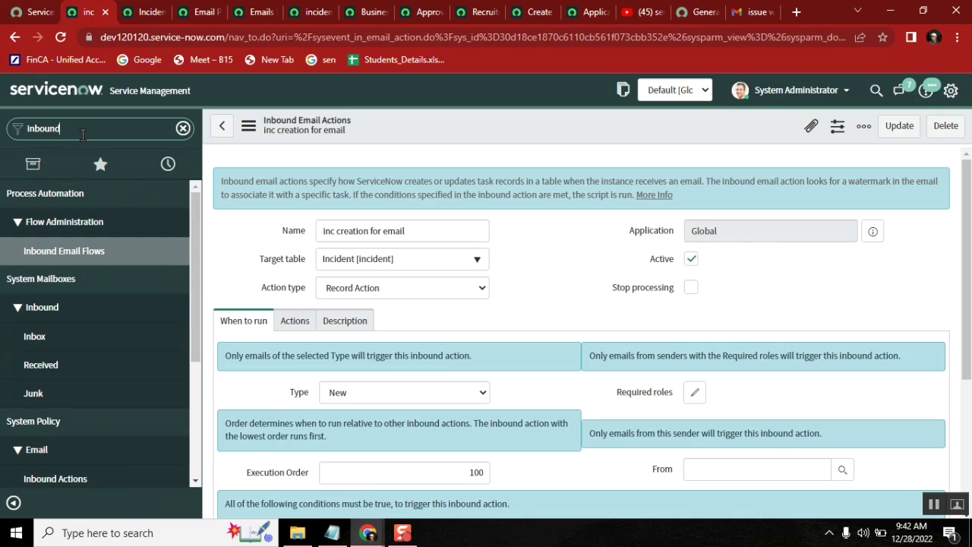
pyautogui.moveTo(198, 265); pyautogui.dragTo(200, 414)
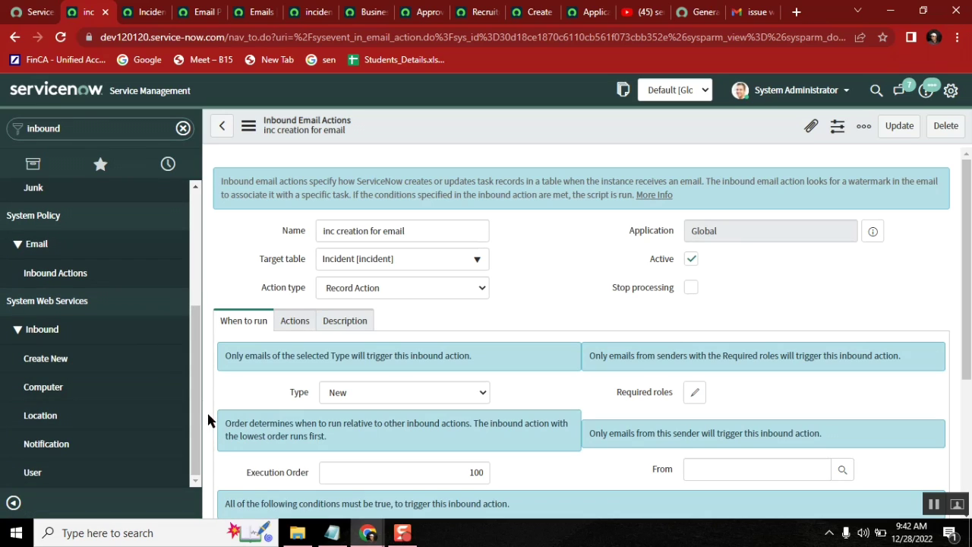
pyautogui.scroll(1, 193, 392)
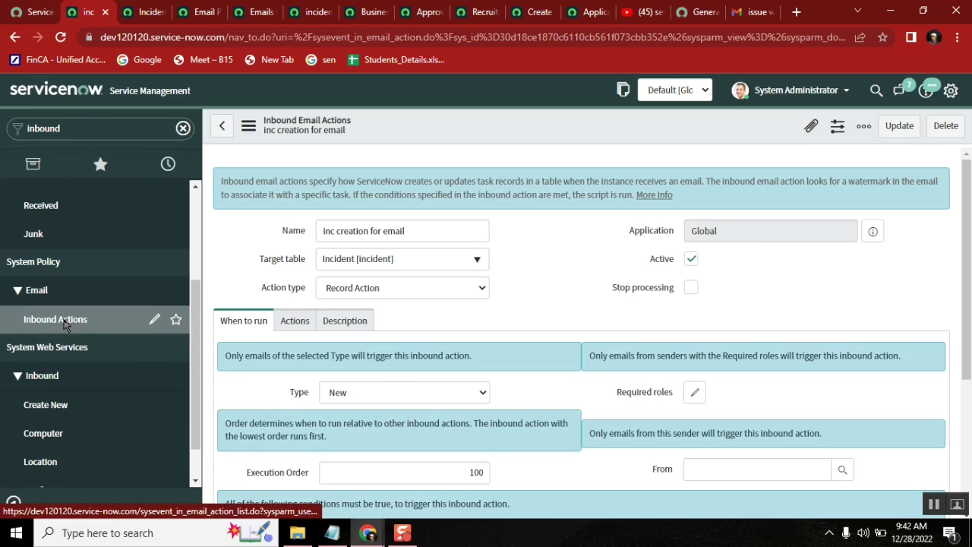
# Step: Open Inbound Actions, preview the Script column, and open the Create Enhancement record
pyautogui.click(79, 320)
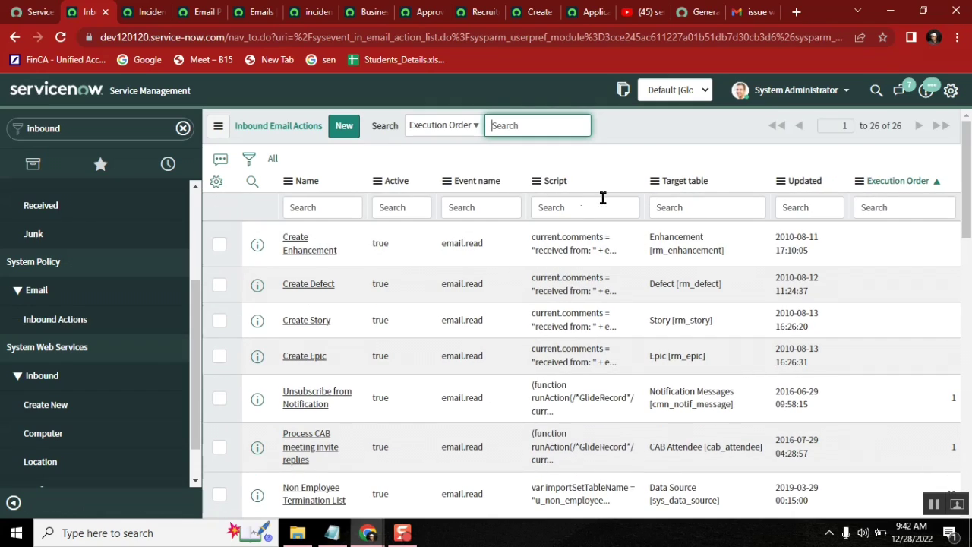
pyautogui.click(585, 207)
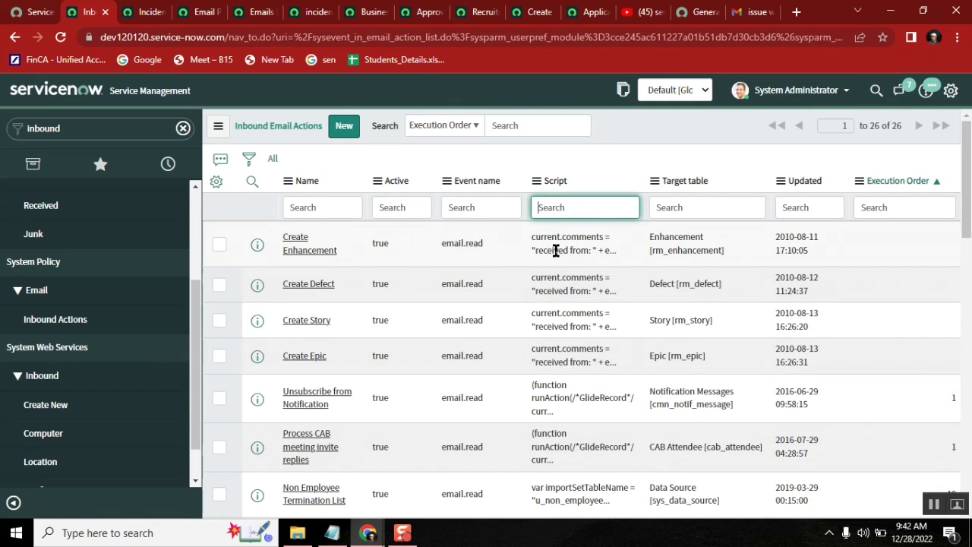
pyautogui.moveTo(554, 248)
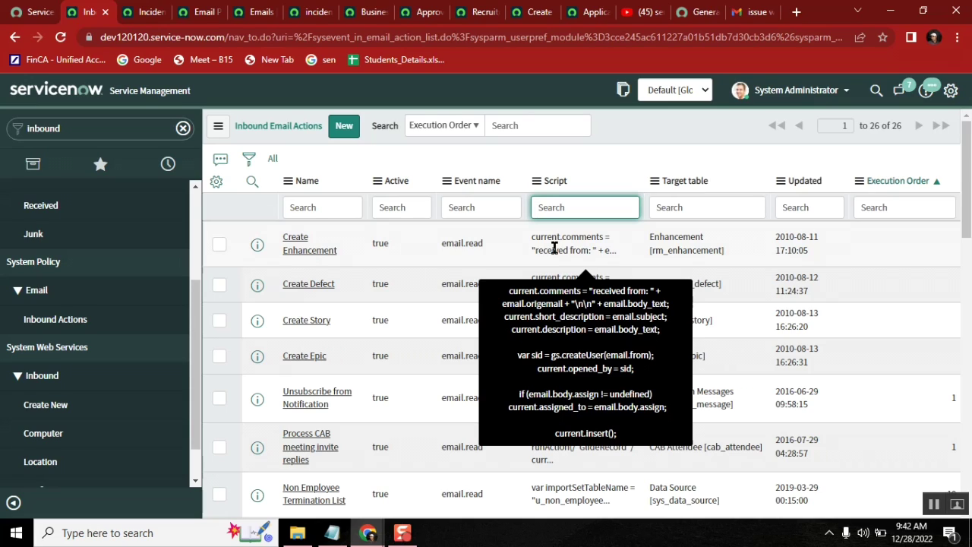
pyautogui.click(304, 252)
pyautogui.click(304, 253)
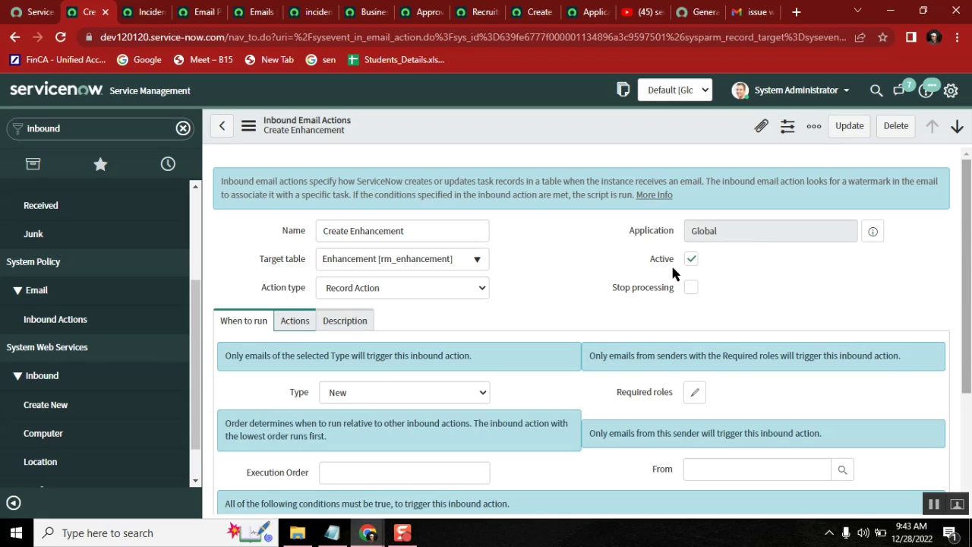
# Step: Show Create Enhancement's script and highlight the email.subject, email.body_text and description mappings
pyautogui.scroll(-2, 300, 321)
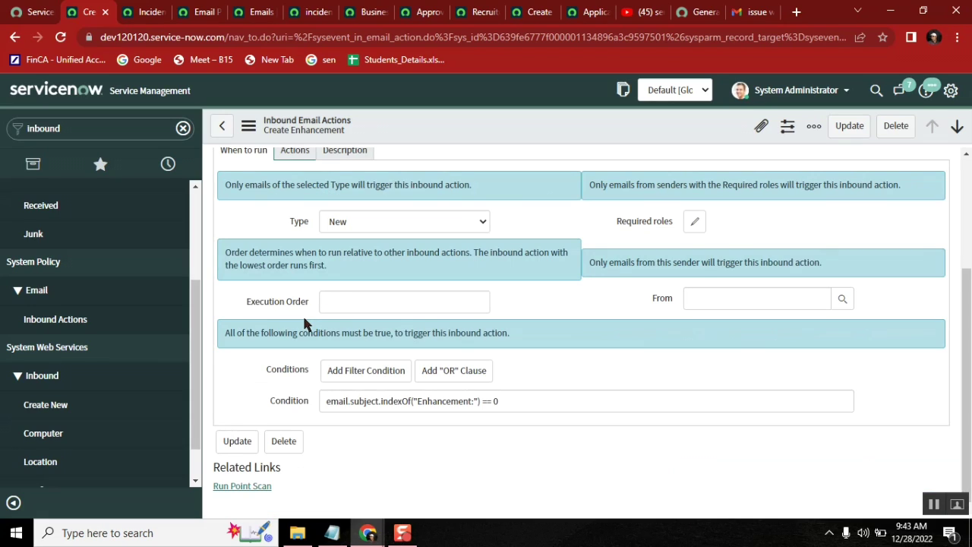
pyautogui.click(296, 155)
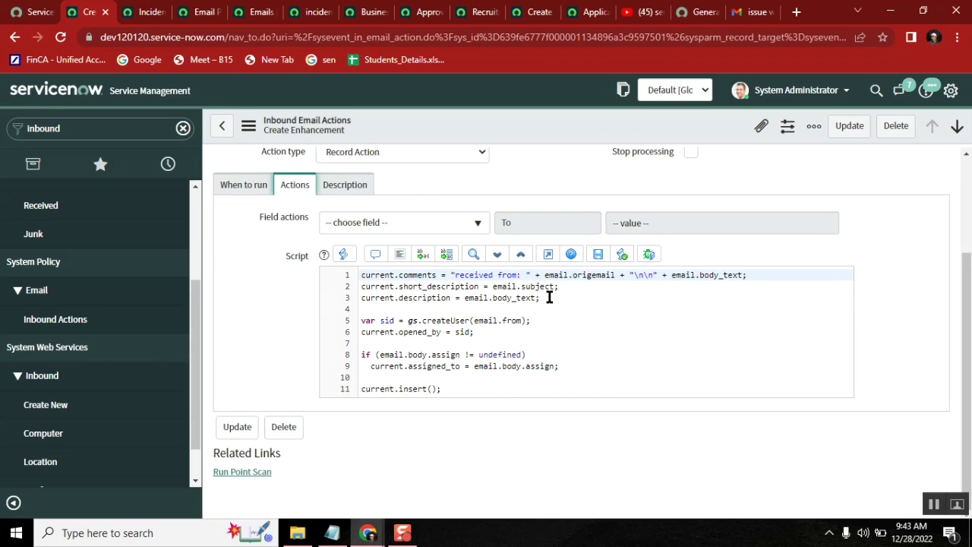
pyautogui.click(509, 284)
pyautogui.moveTo(521, 286); pyautogui.dragTo(534, 286)
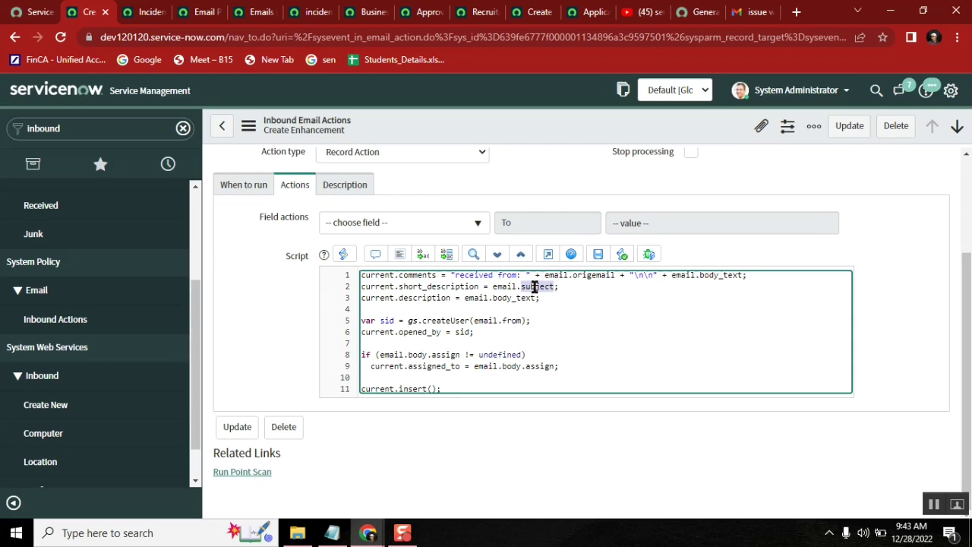
pyautogui.doubleClick(476, 297)
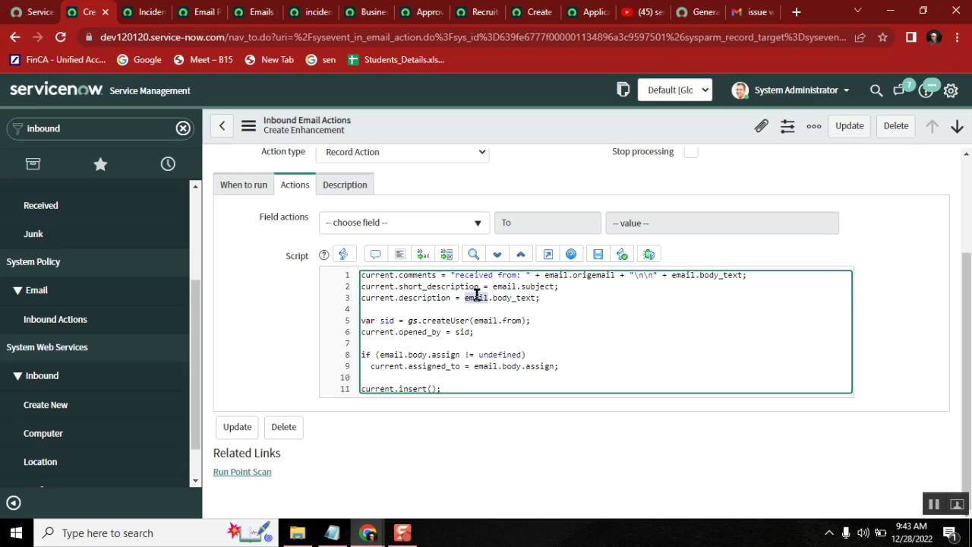
pyautogui.doubleClick(508, 297)
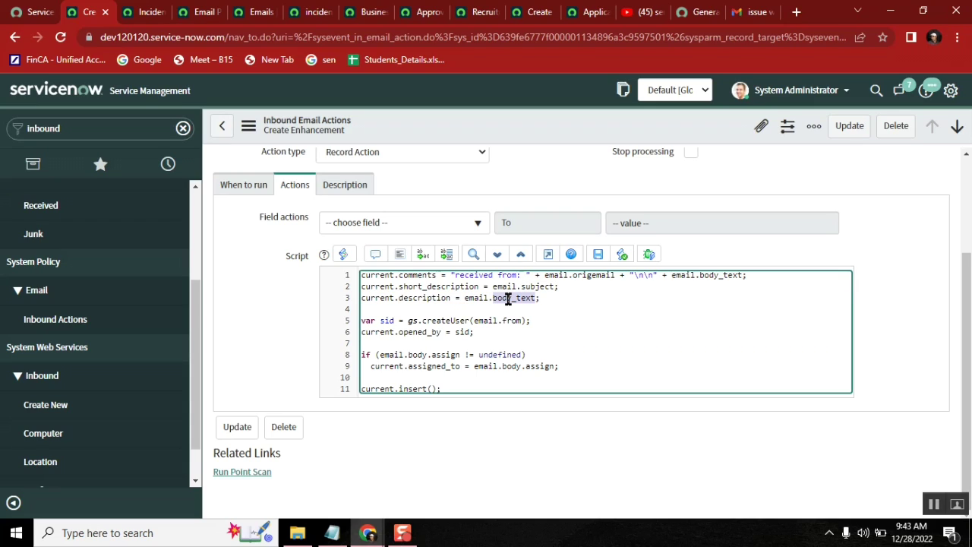
pyautogui.doubleClick(425, 298)
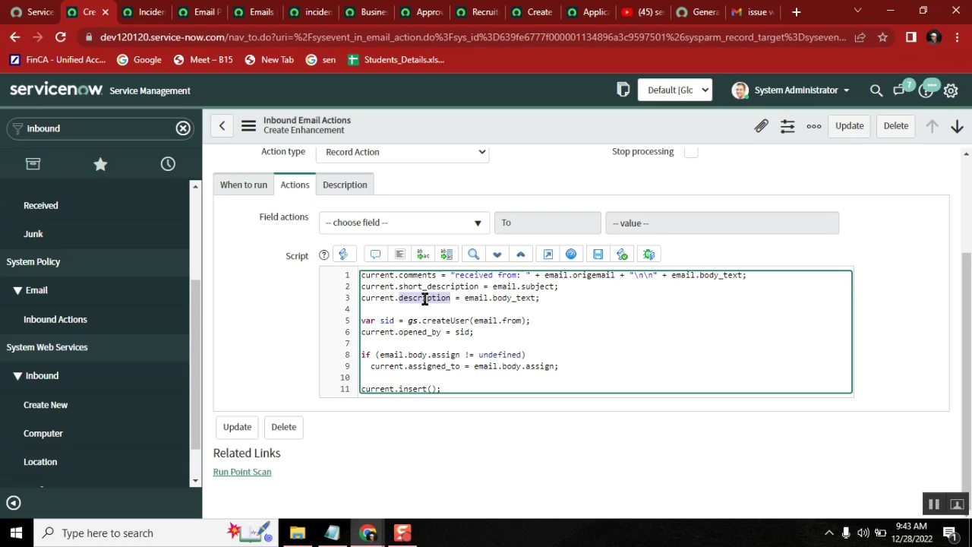
# Step: Highlight the from, comments, received and origemail script parts, then return to Email Properties
pyautogui.doubleClick(508, 320)
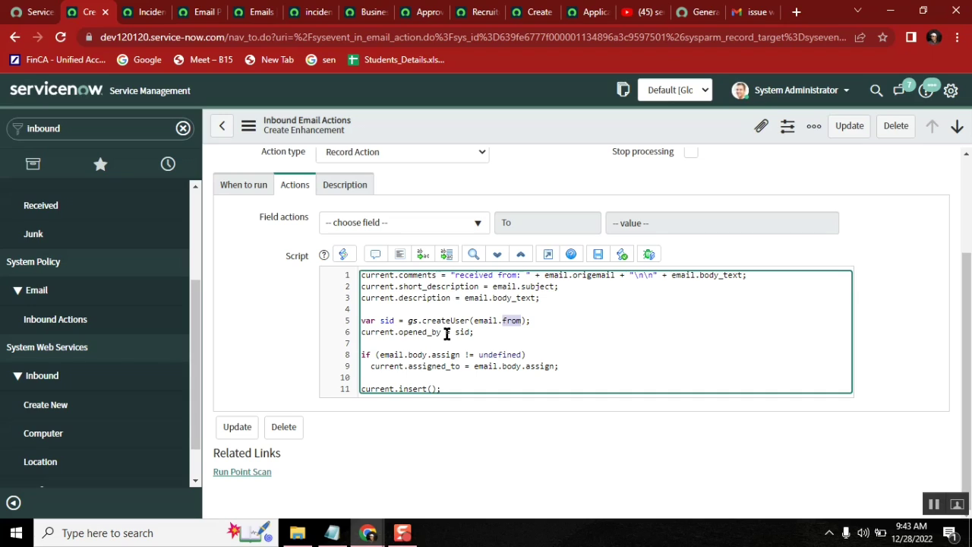
pyautogui.doubleClick(416, 276)
pyautogui.doubleClick(489, 275)
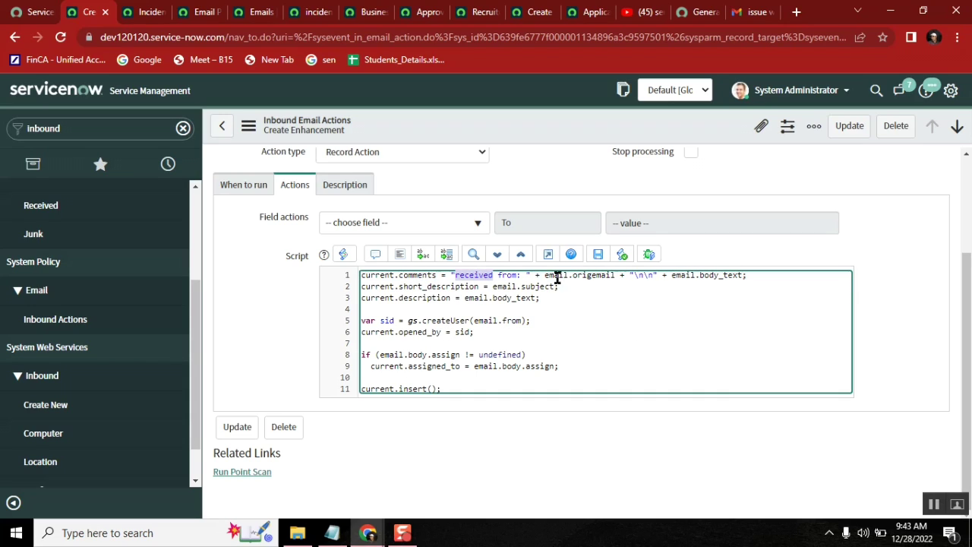
pyautogui.click(594, 278)
pyautogui.doubleClick(595, 277)
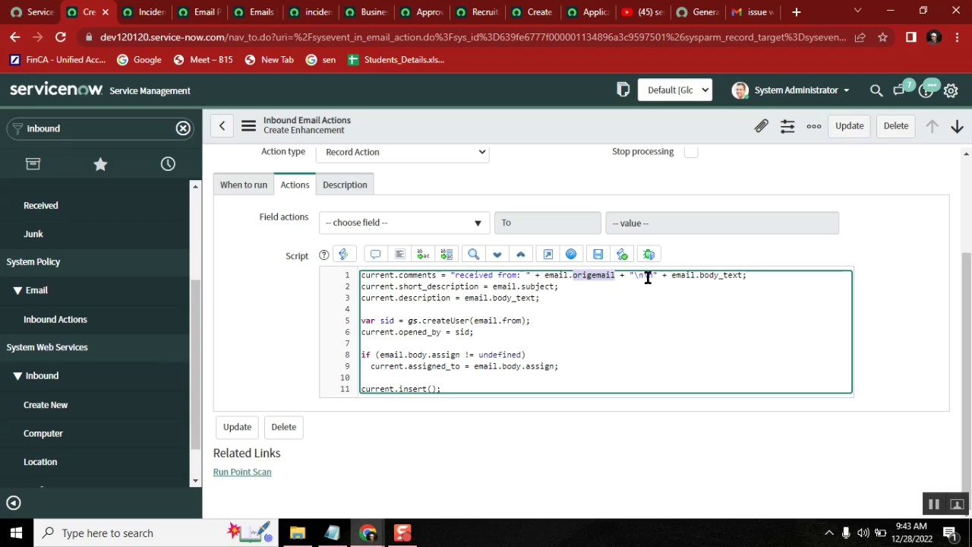
pyautogui.moveTo(720, 278)
pyautogui.mouseDown()
pyautogui.moveTo(614, 276)
pyautogui.moveTo(614, 286)
pyautogui.moveTo(727, 277)
pyautogui.mouseUp()
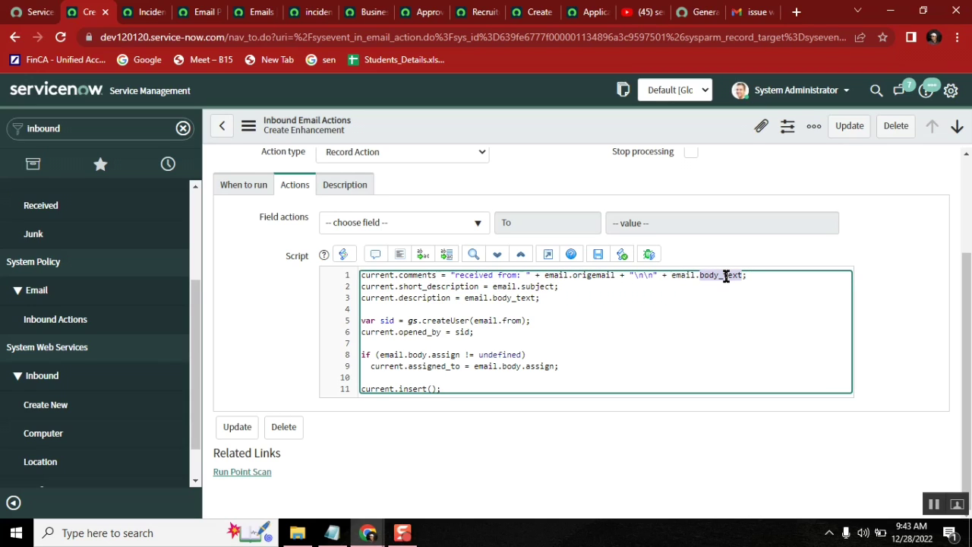
pyautogui.click(727, 278)
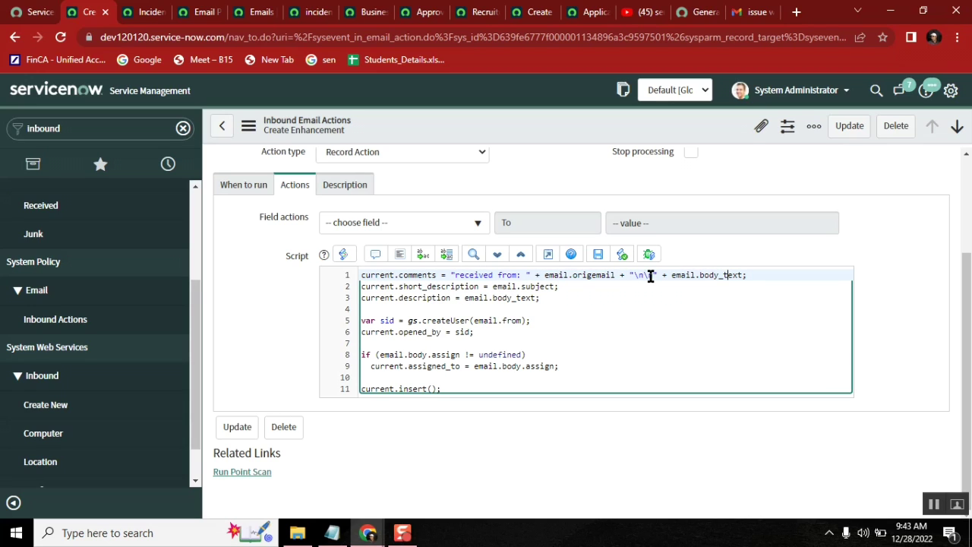
pyautogui.click(203, 11)
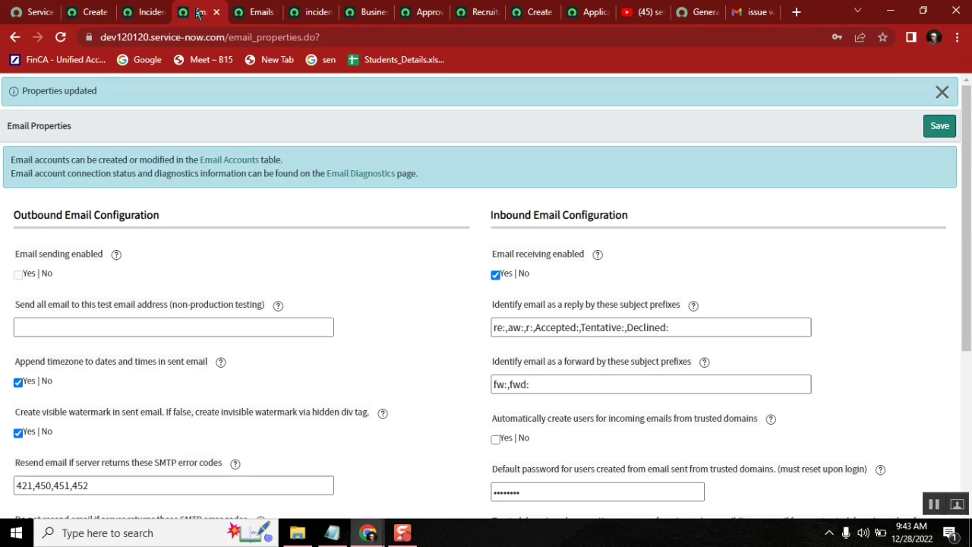
# Step: List all incidents newest first by Created and mark the four 'issue with pen drive' incidents
pyautogui.click(144, 11)
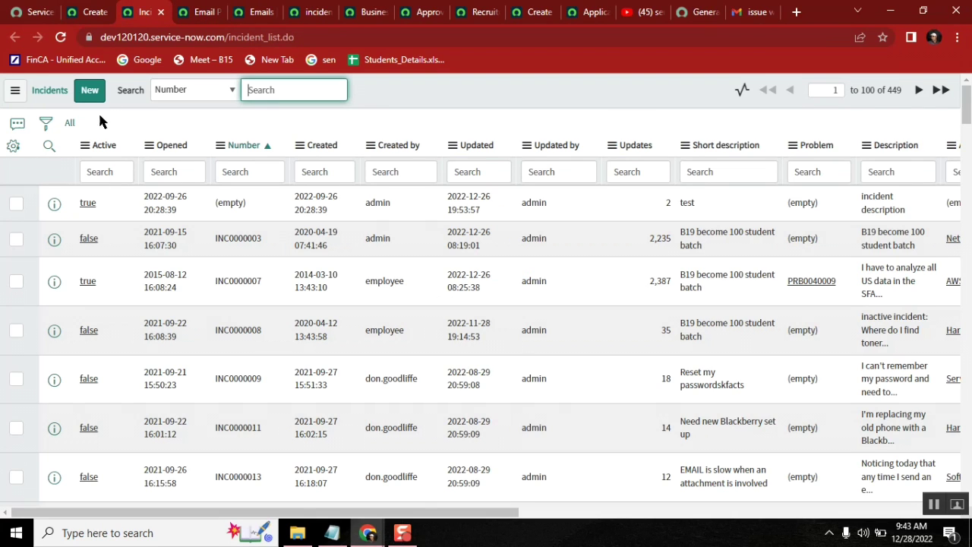
pyautogui.click(69, 124)
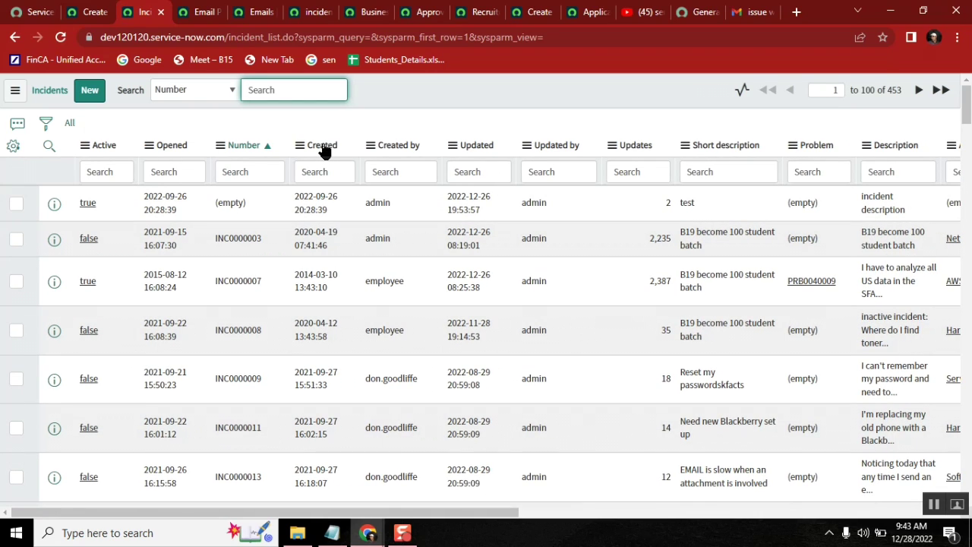
pyautogui.click(323, 148)
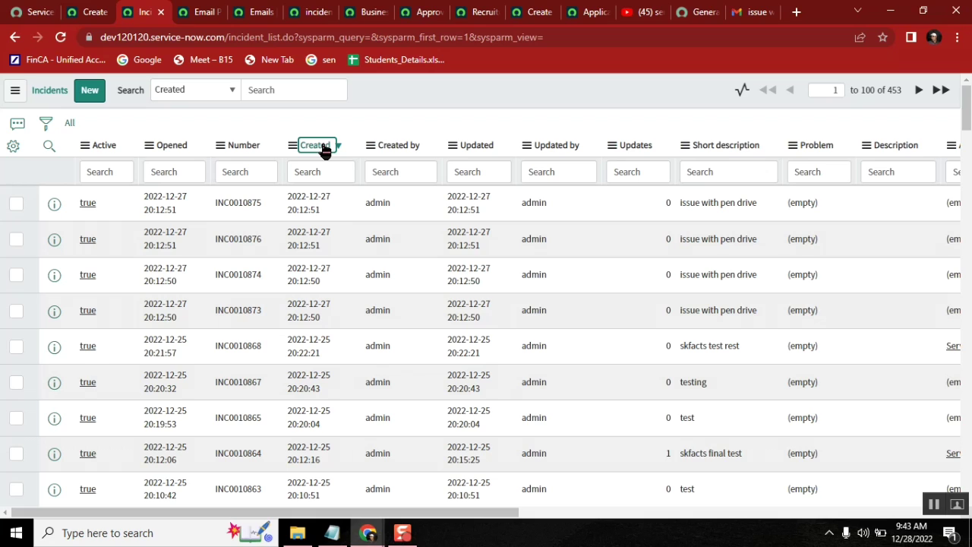
pyautogui.click(323, 148)
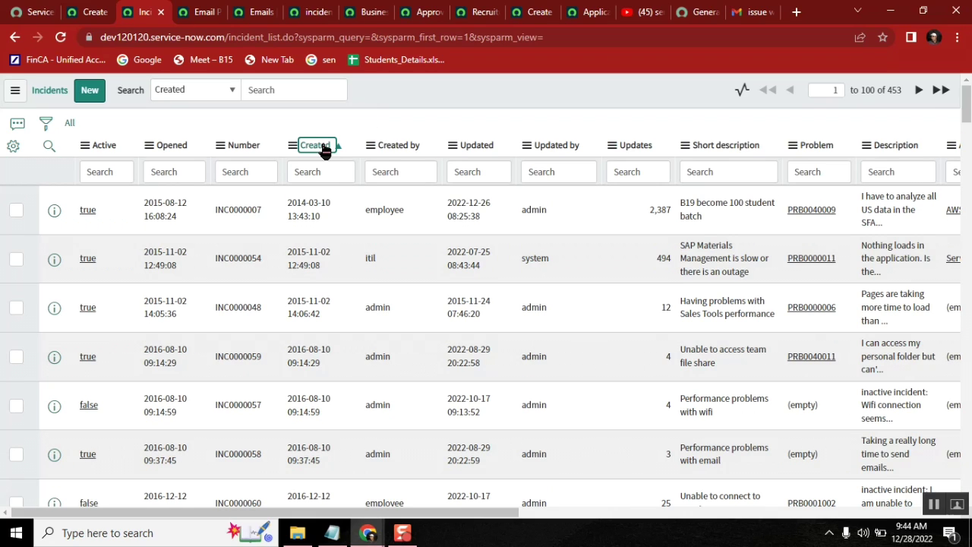
pyautogui.click(323, 148)
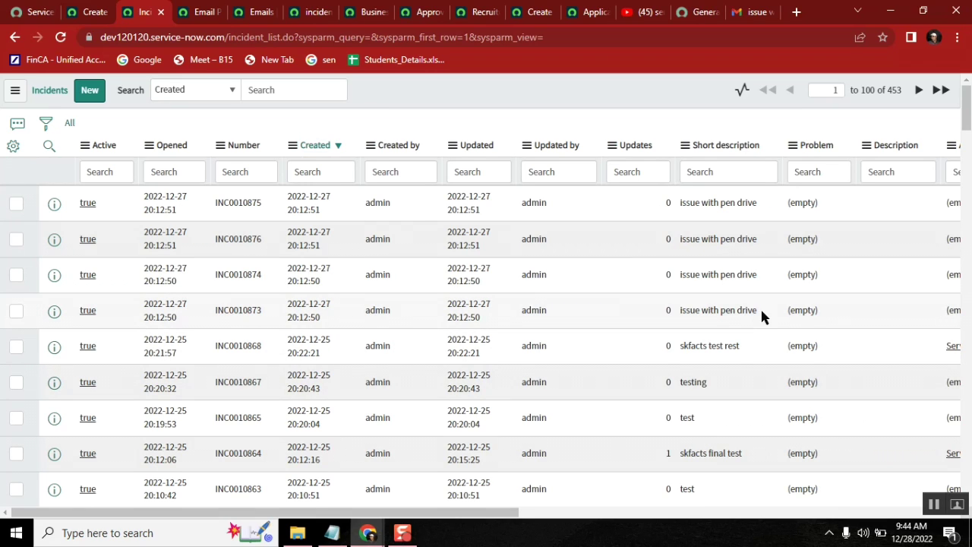
pyautogui.moveTo(762, 314); pyautogui.dragTo(679, 204)
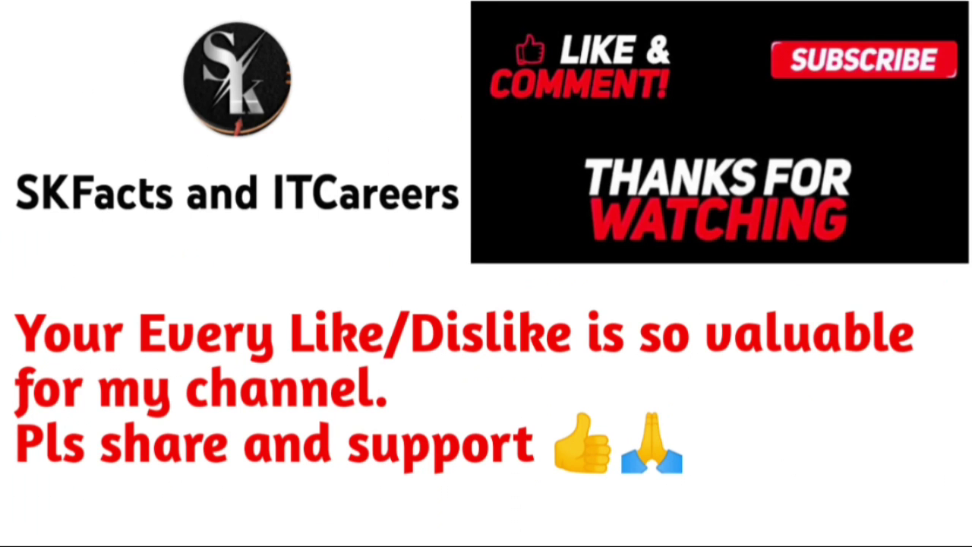